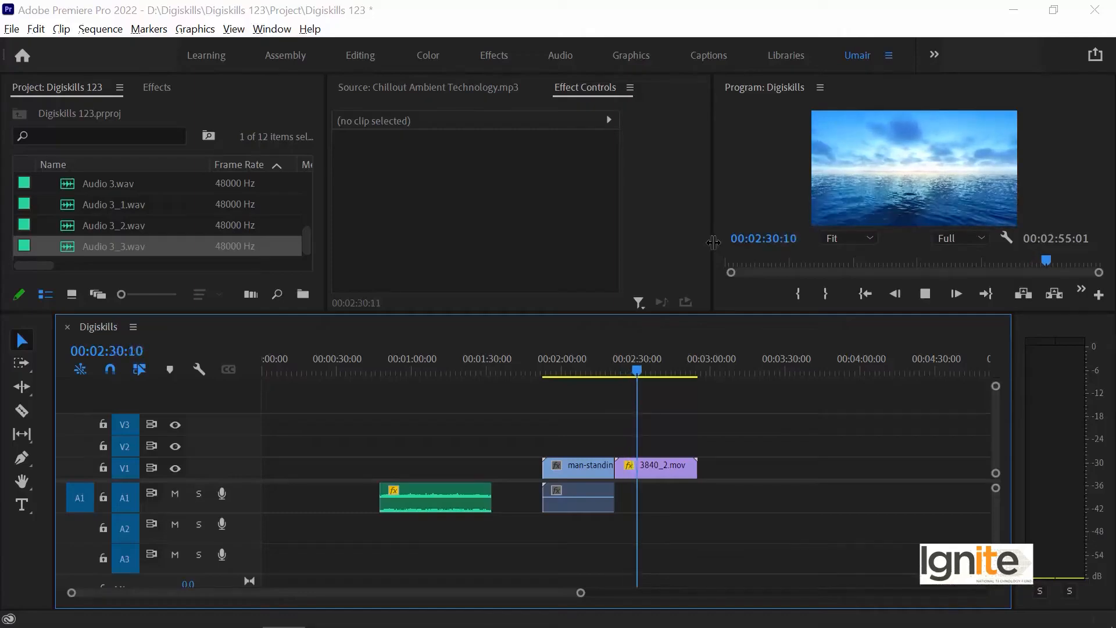
- Move the Chillout Ambient music clip to track A2, aligned with the start of the man-standing clip
key("space")
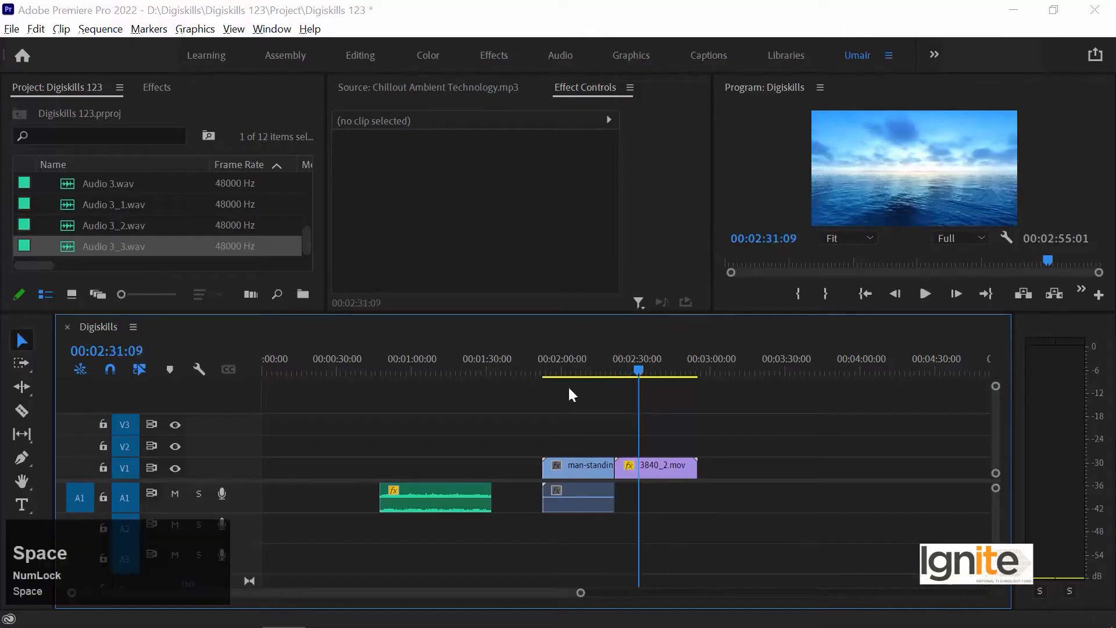
left_click(392, 358)
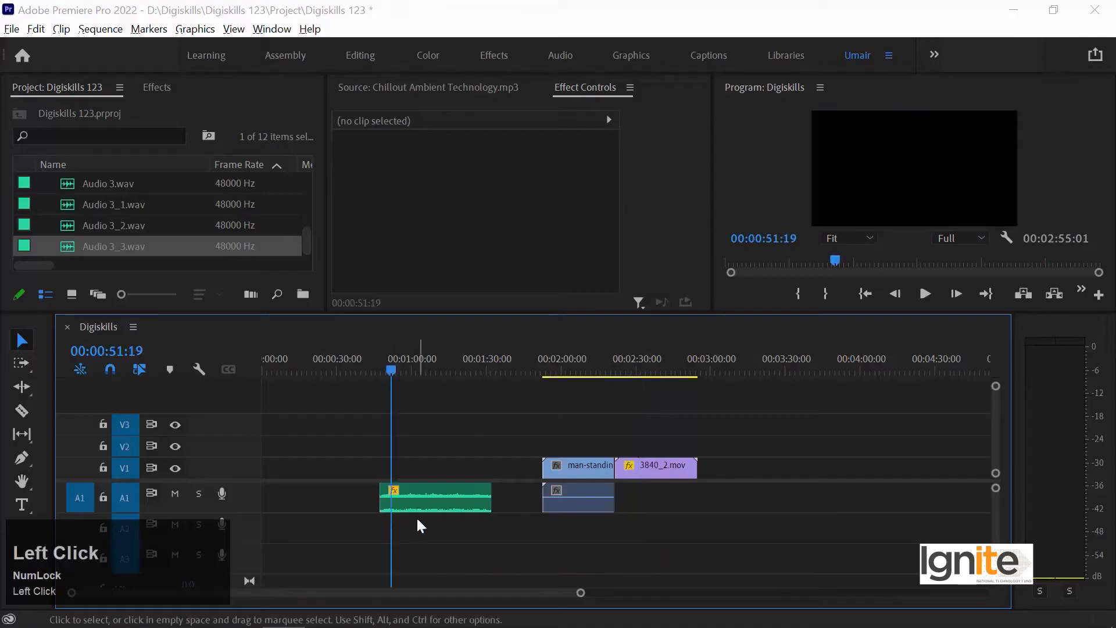
left_click_drag(416, 504, 581, 530)
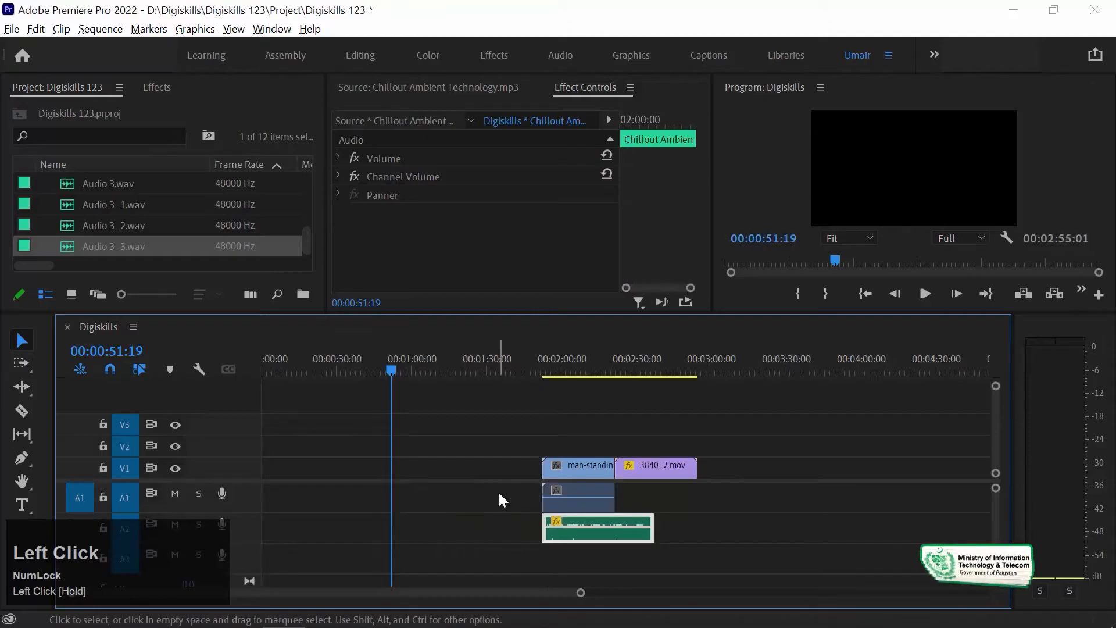
- Trim the end of the man-standing clip and its audio to 00:02:07:03 and place 3840_2.mov directly after it
left_click(585, 471)
left_click(563, 375)
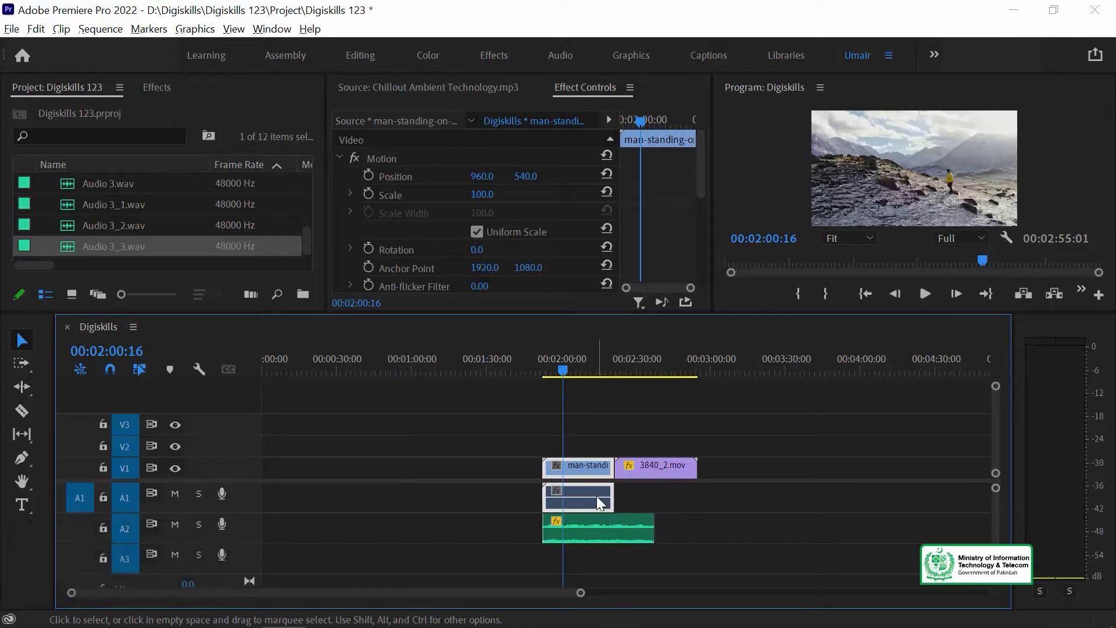
left_click(598, 420)
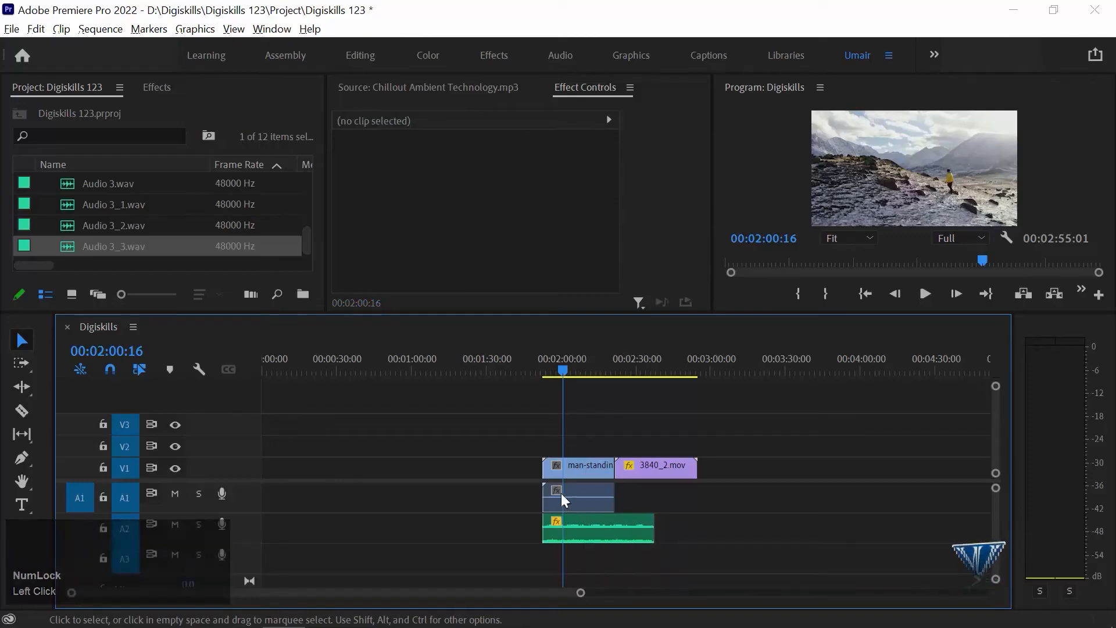
left_click_drag(532, 436, 556, 494)
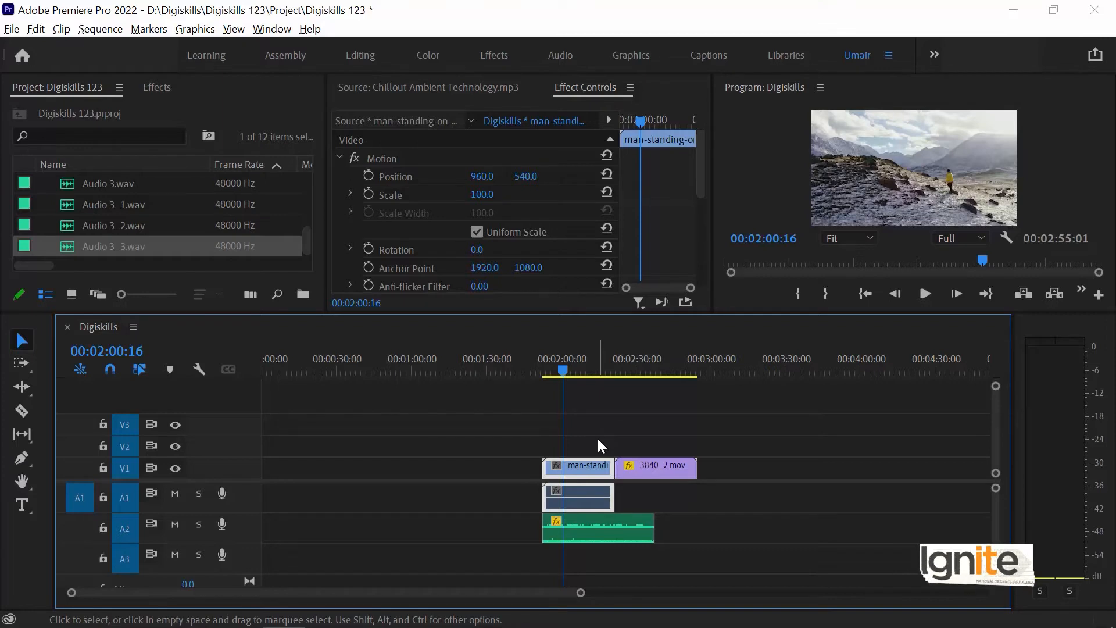
key("Up")
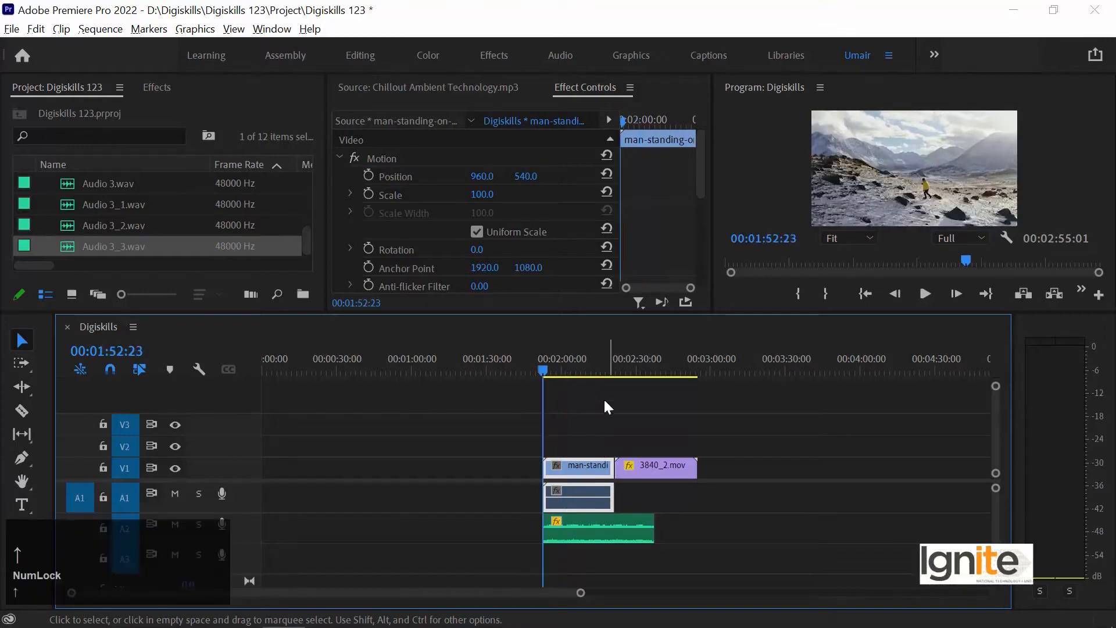
key("space")
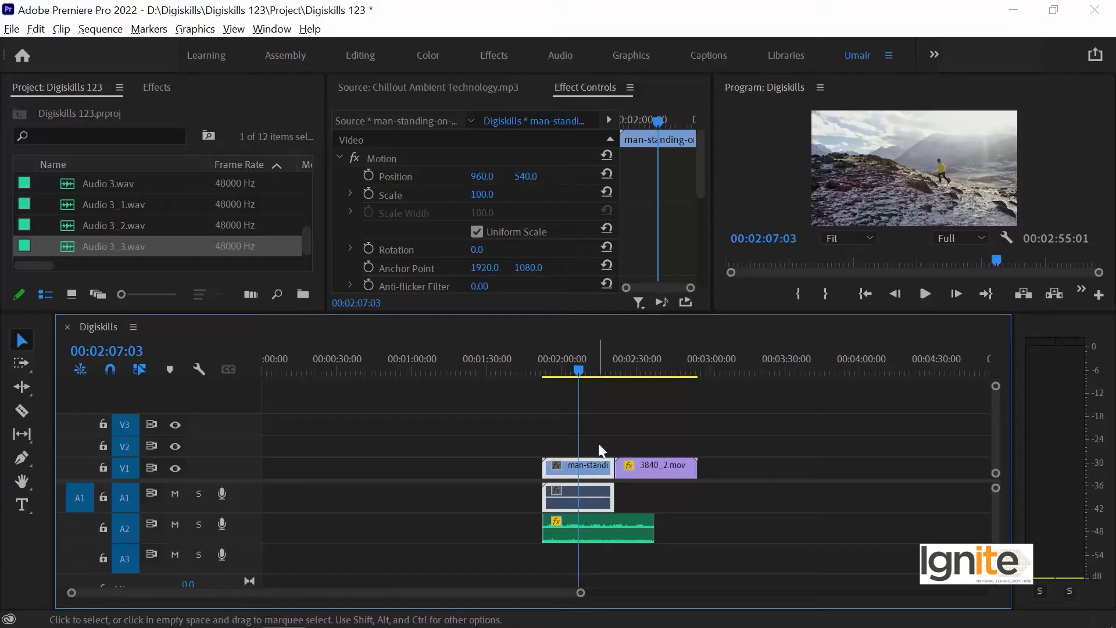
mouse_move(605, 466)
left_mouse_down()
mouse_move(578, 466)
mouse_move(632, 468)
mouse_move(609, 467)
left_mouse_up()
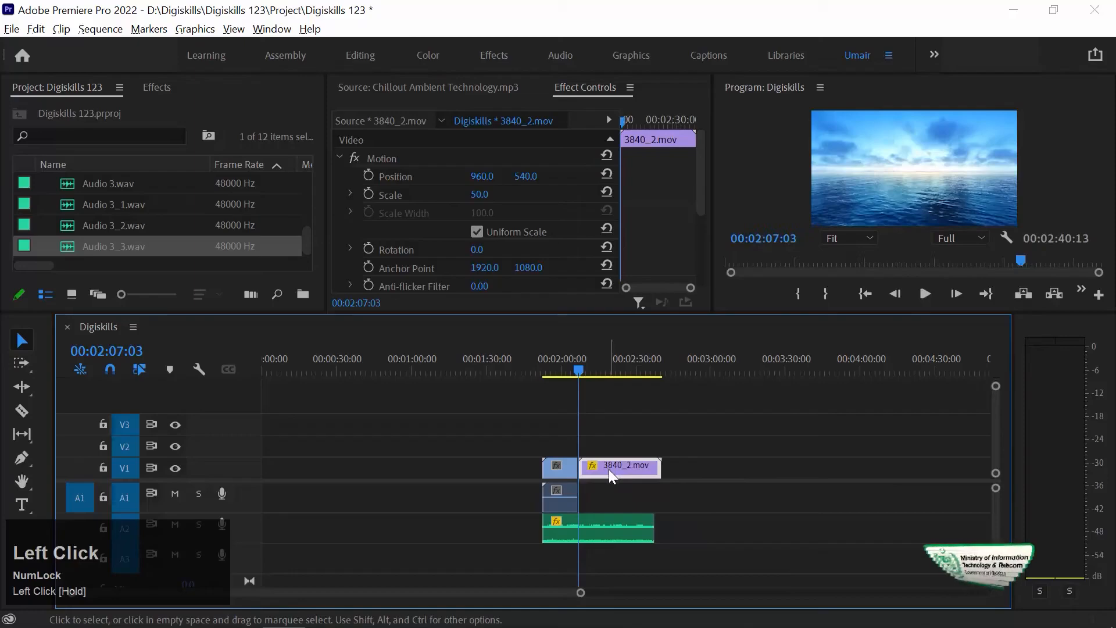
- Trim the ends of the music clip on A2 and of 3840_2.mov to 00:02:15:23
key("space")
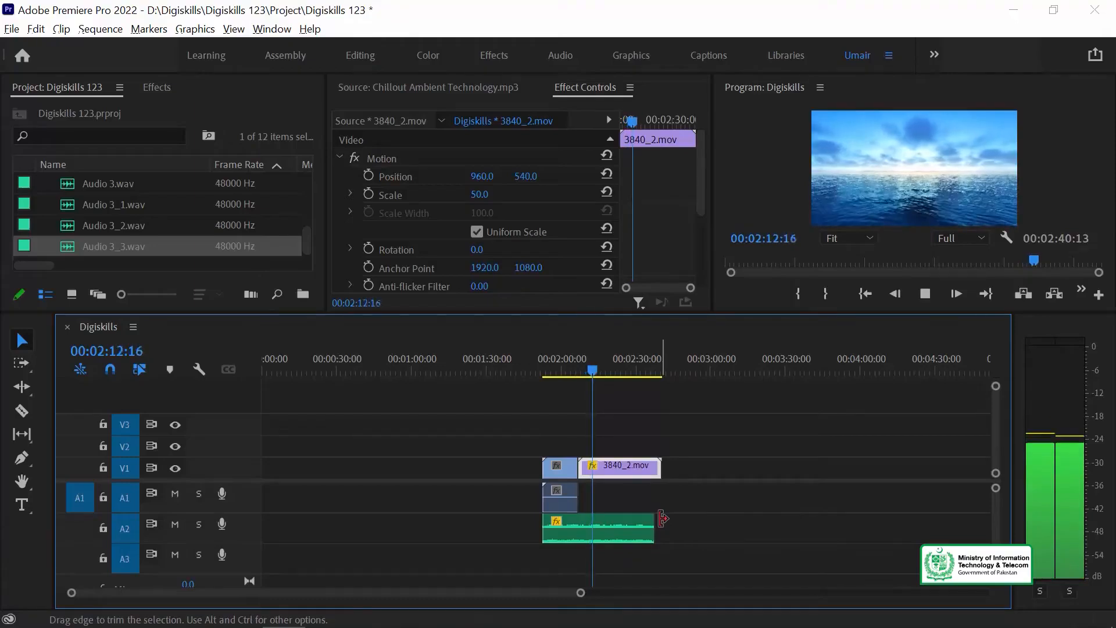
key("equal")
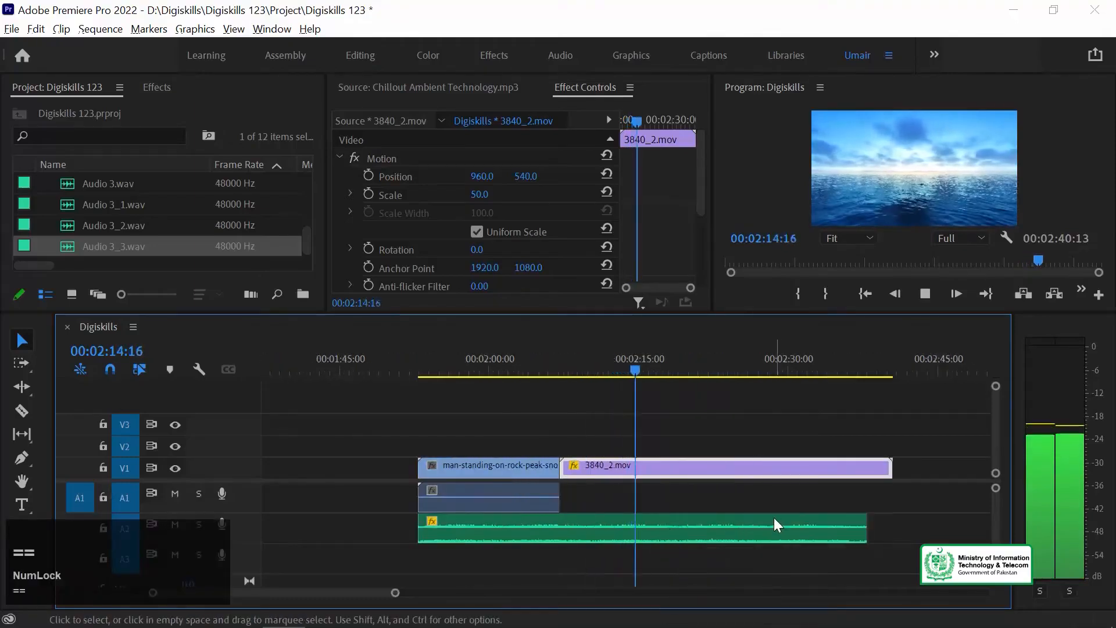
key("space")
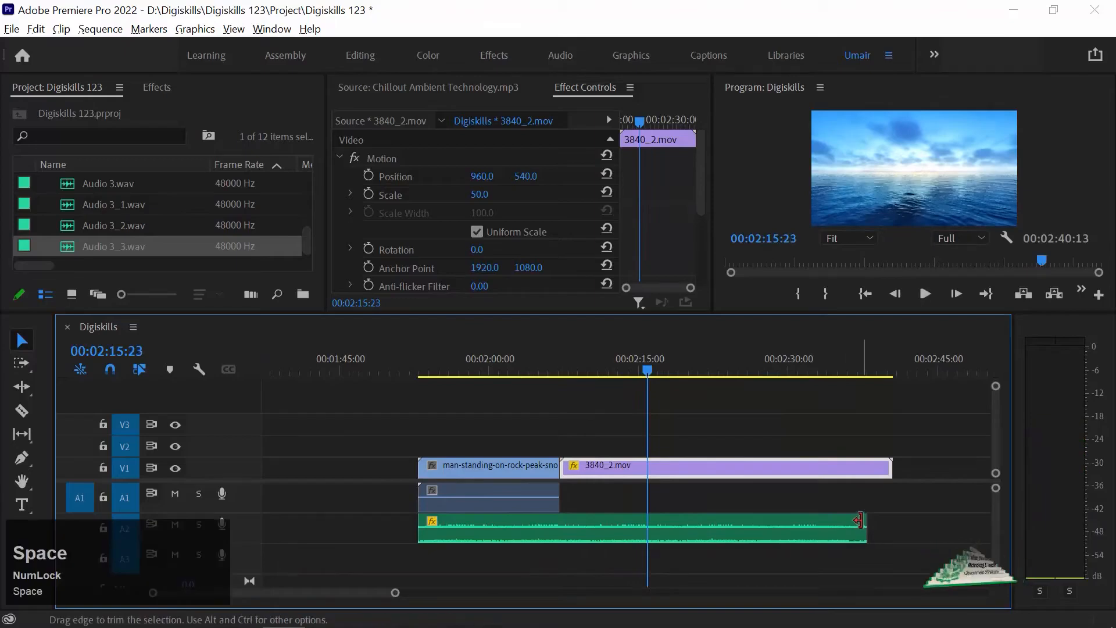
left_click_drag(859, 520, 647, 527)
left_click_drag(889, 467, 647, 468)
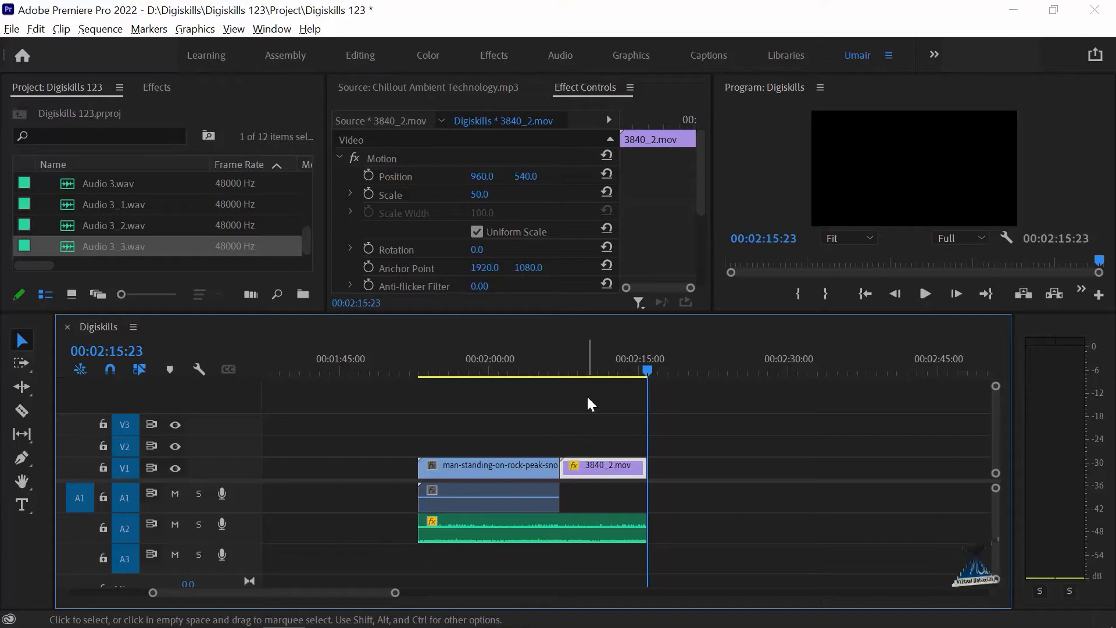
- Play part of the sequence to hear the music and raise the music clip's audio gain by 6 dB
left_click(450, 355)
key("space")
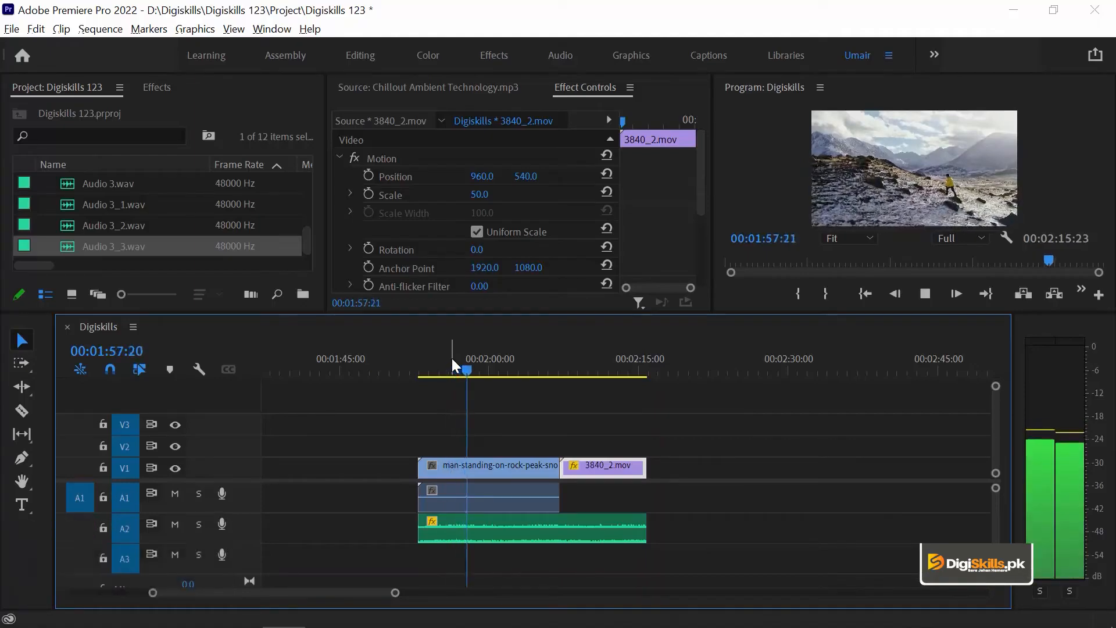
key("space")
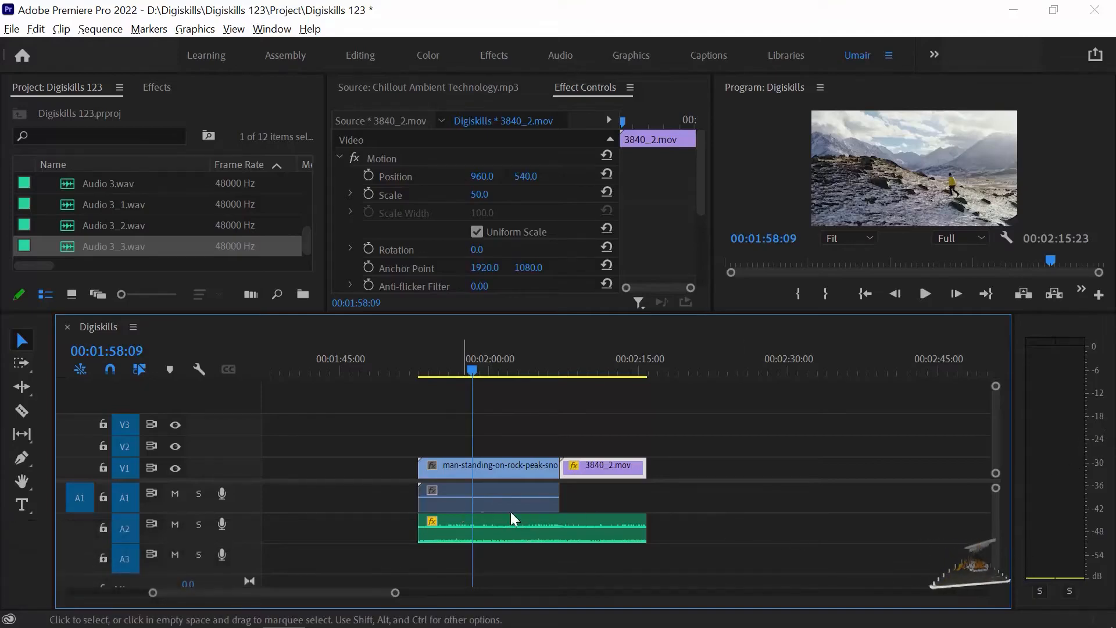
right_click(516, 531)
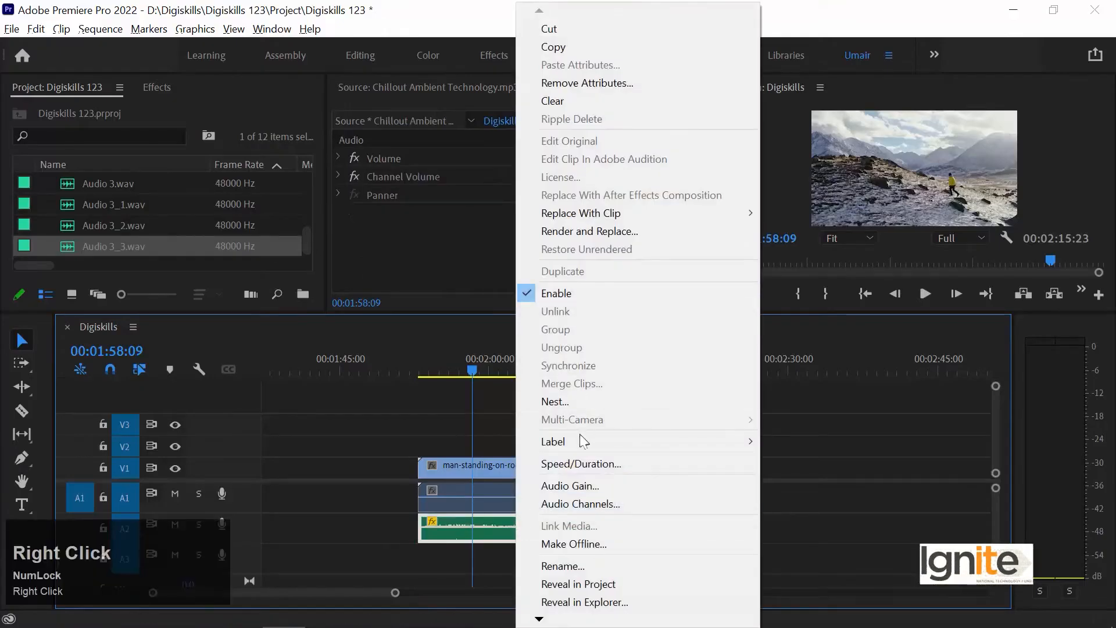
left_click(574, 490)
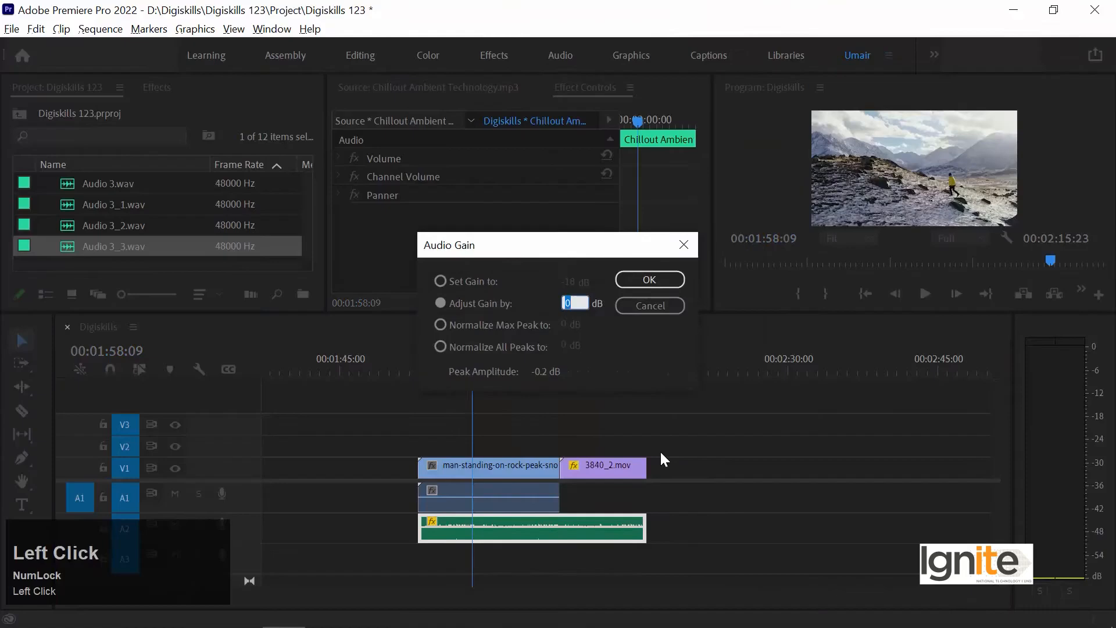
type("6")
key("Return")
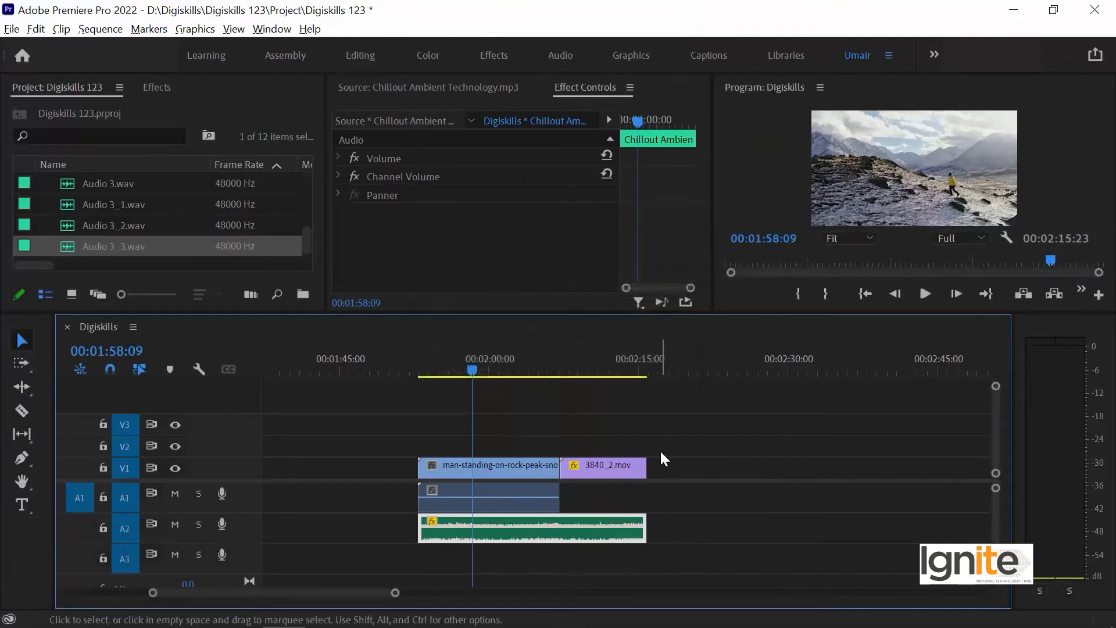
- Raise the audio gain of the music clip on A2 further, playing it before and after to compare levels
key("space")
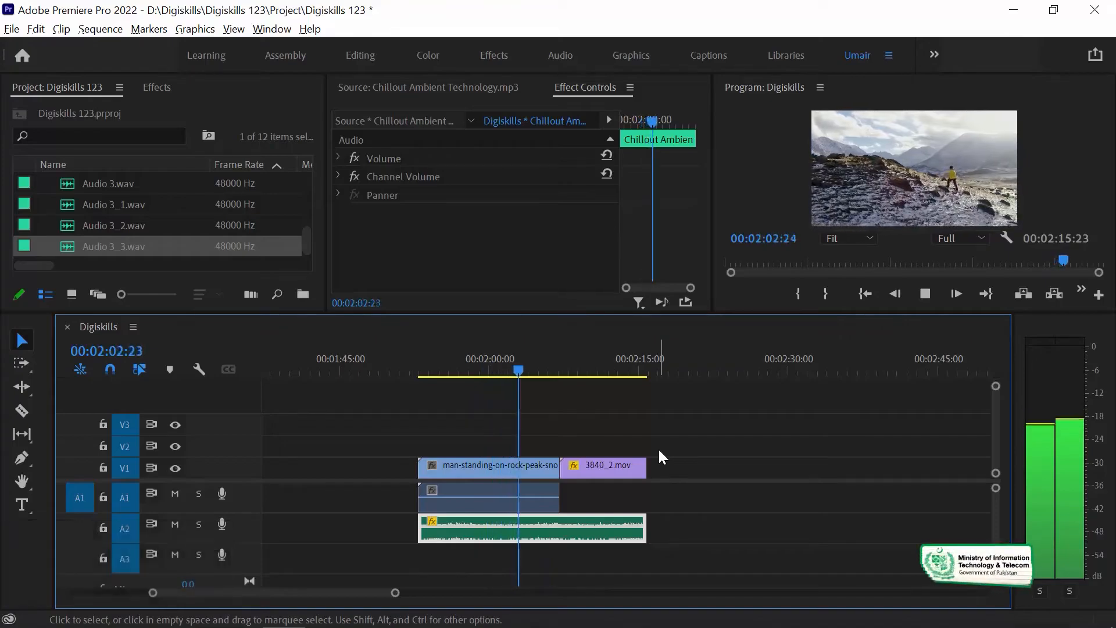
key("space")
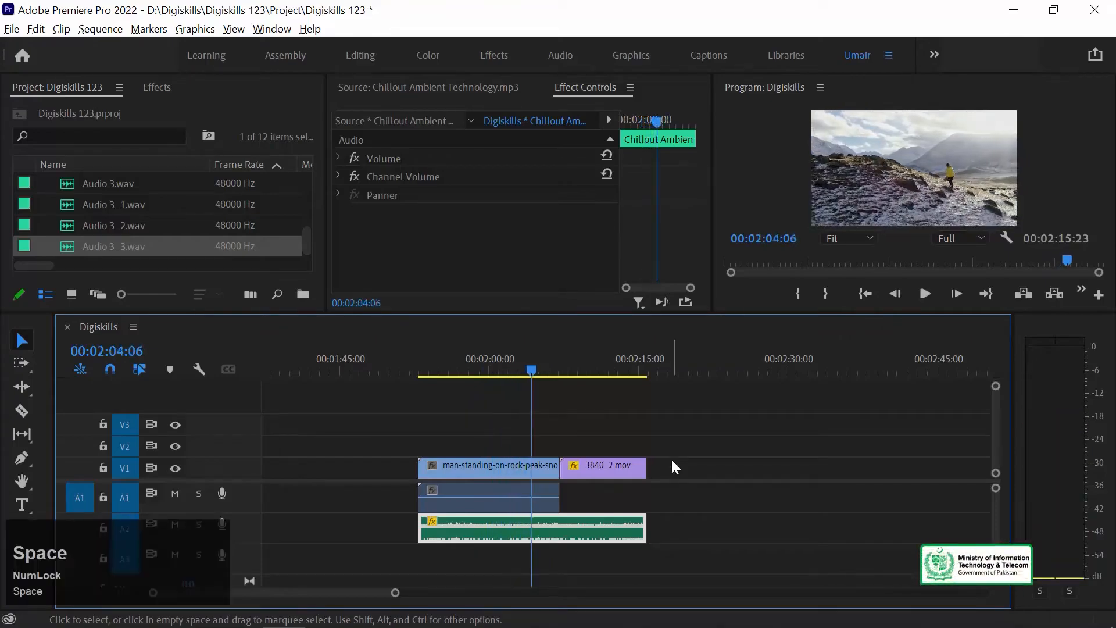
key("g")
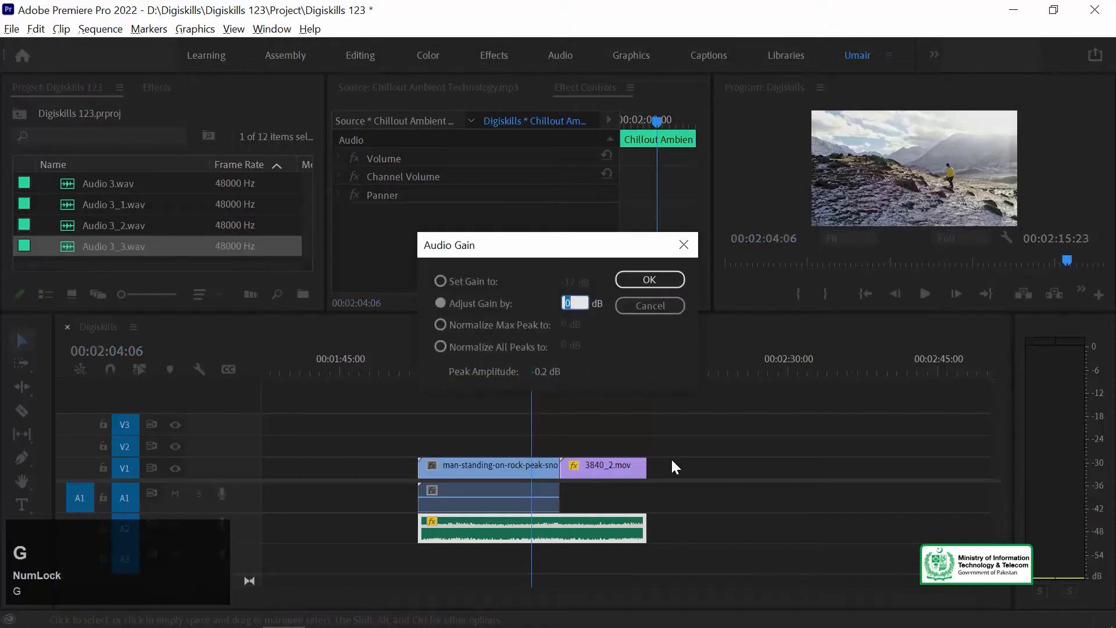
key("Return")
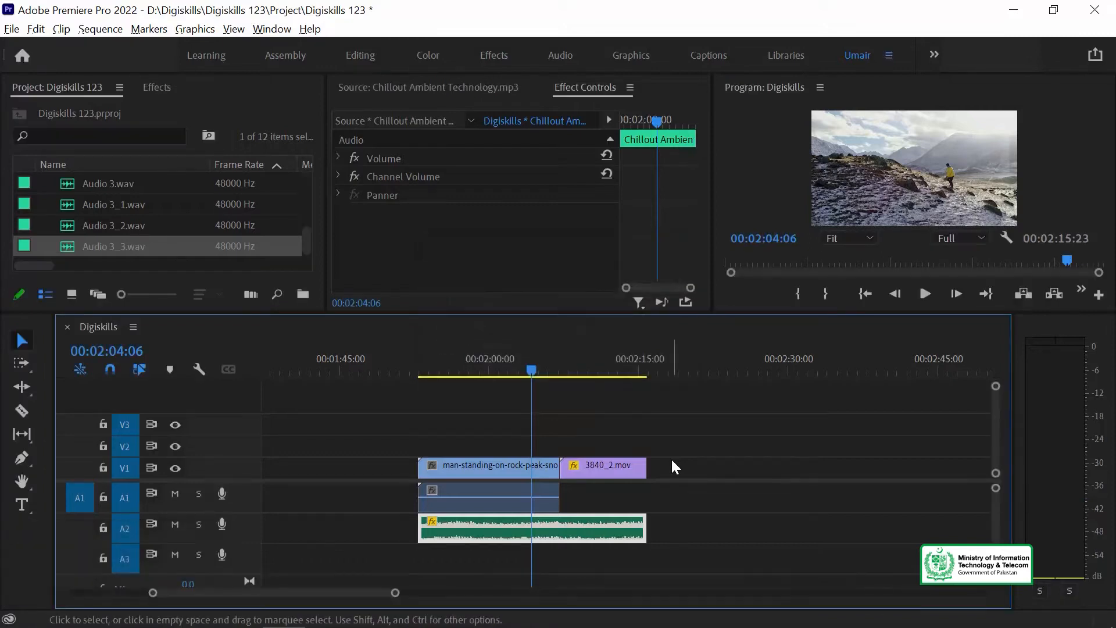
key("space")
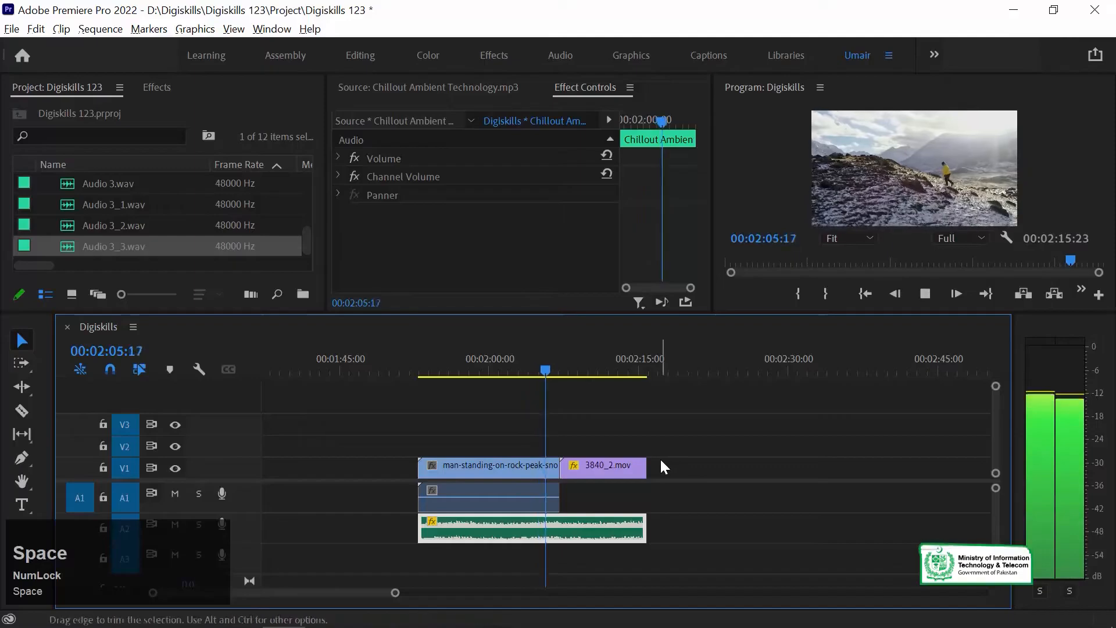
key("space")
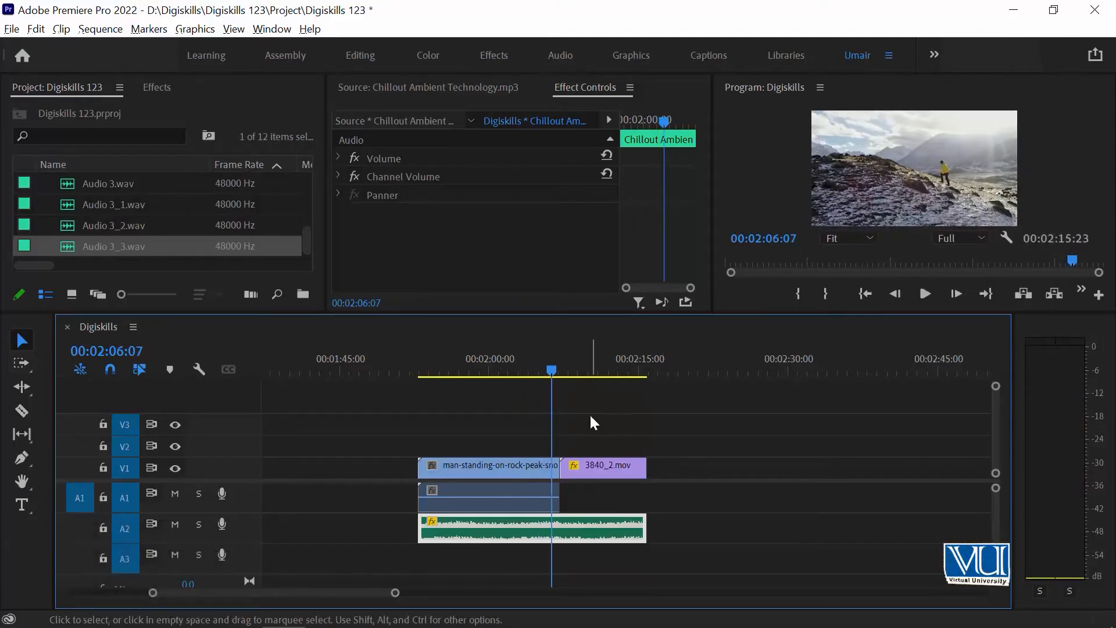
- Increase the height of the audio tracks so the music clip's volume line can be edited
key("equal")
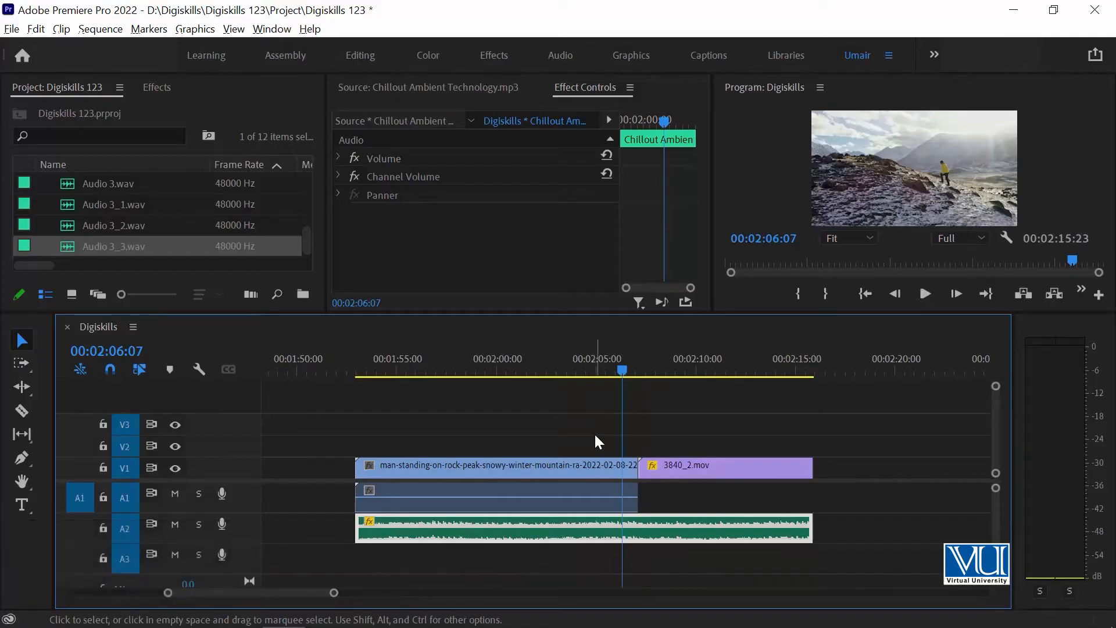
key("alt")
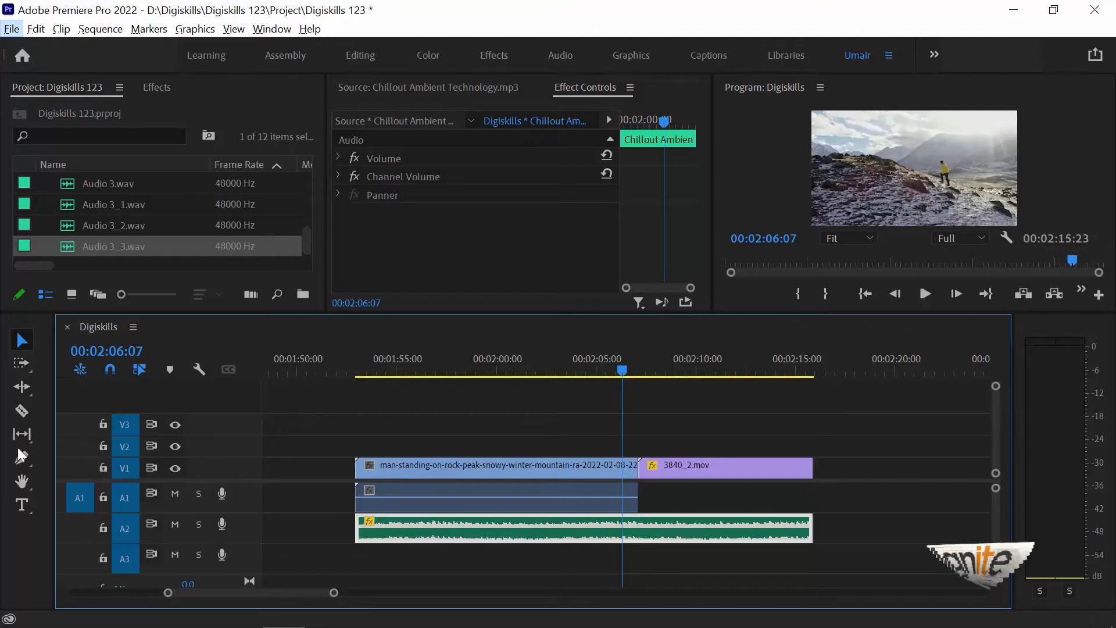
left_click(551, 523)
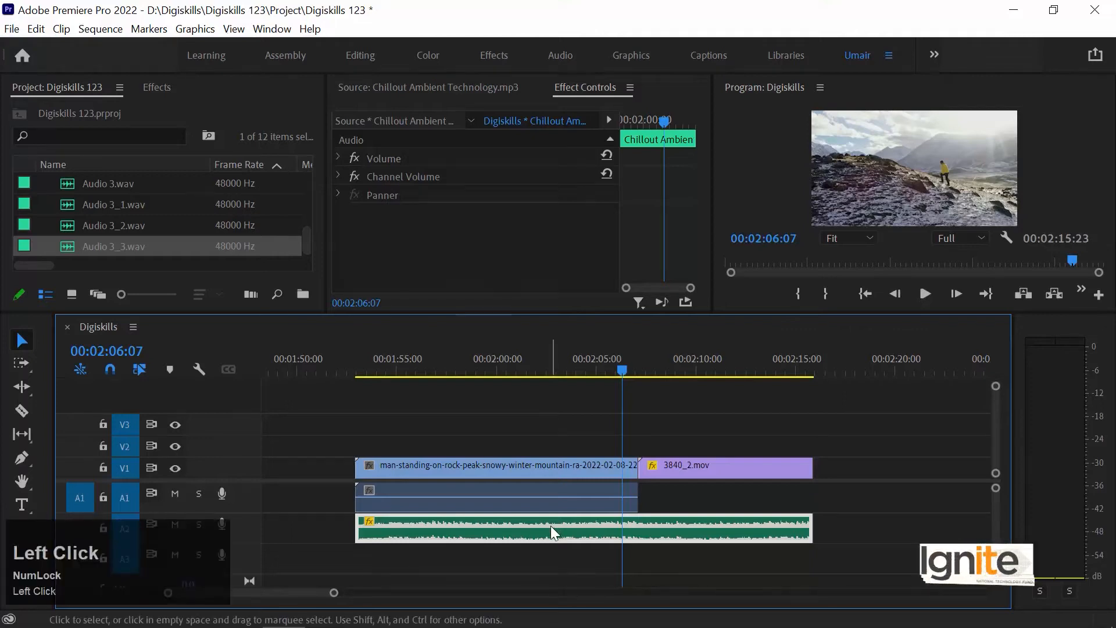
key("alt+equal")
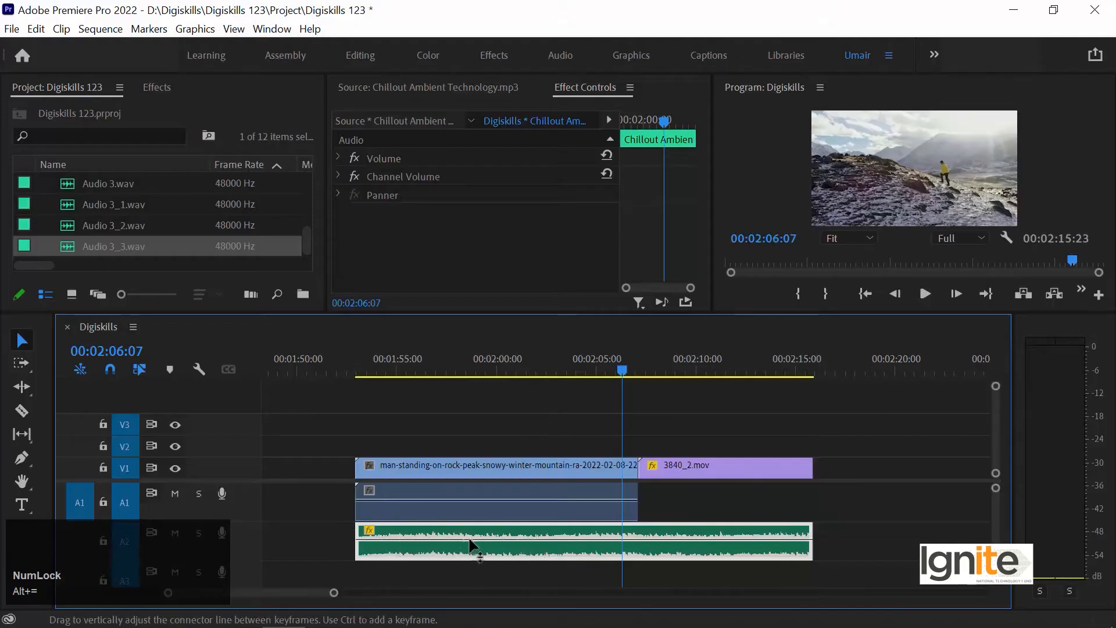
left_click(836, 494)
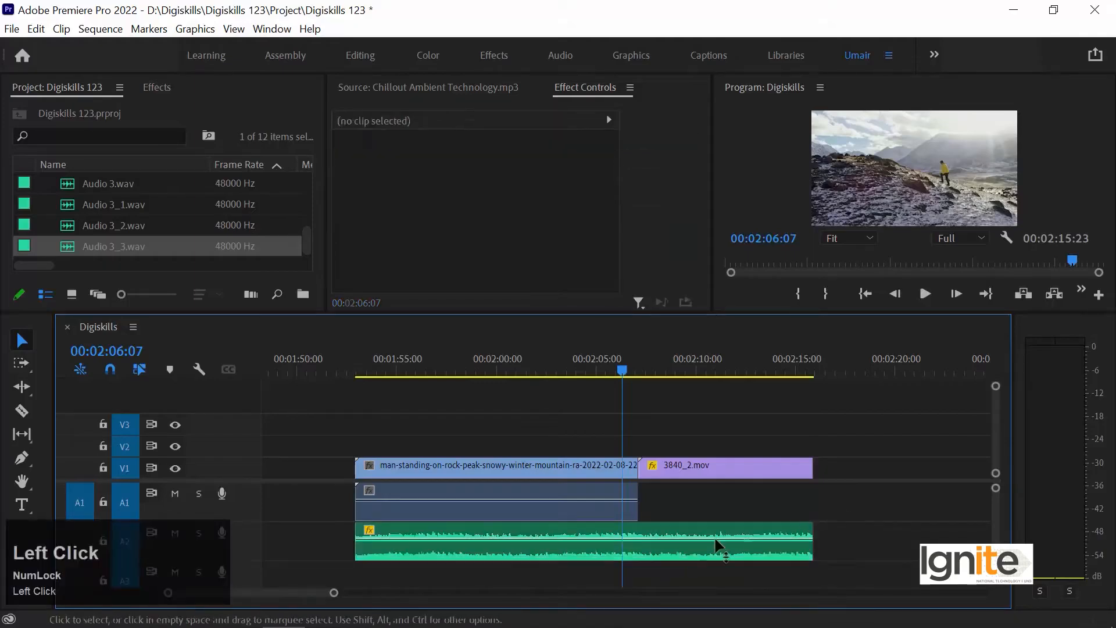
- Try lowering the music clip's volume line to about -15 dB, and undo the change after playing it back
mouse_move(605, 542)
left_mouse_down()
mouse_move(608, 517)
mouse_move(609, 545)
left_mouse_up()
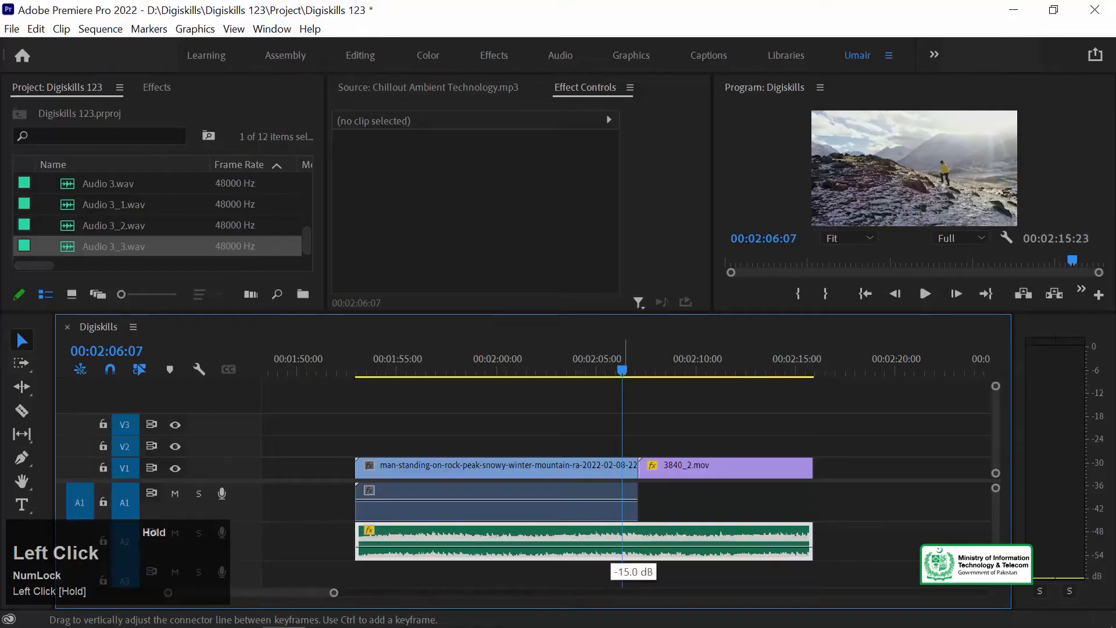
left_click_drag(609, 544, 609, 545)
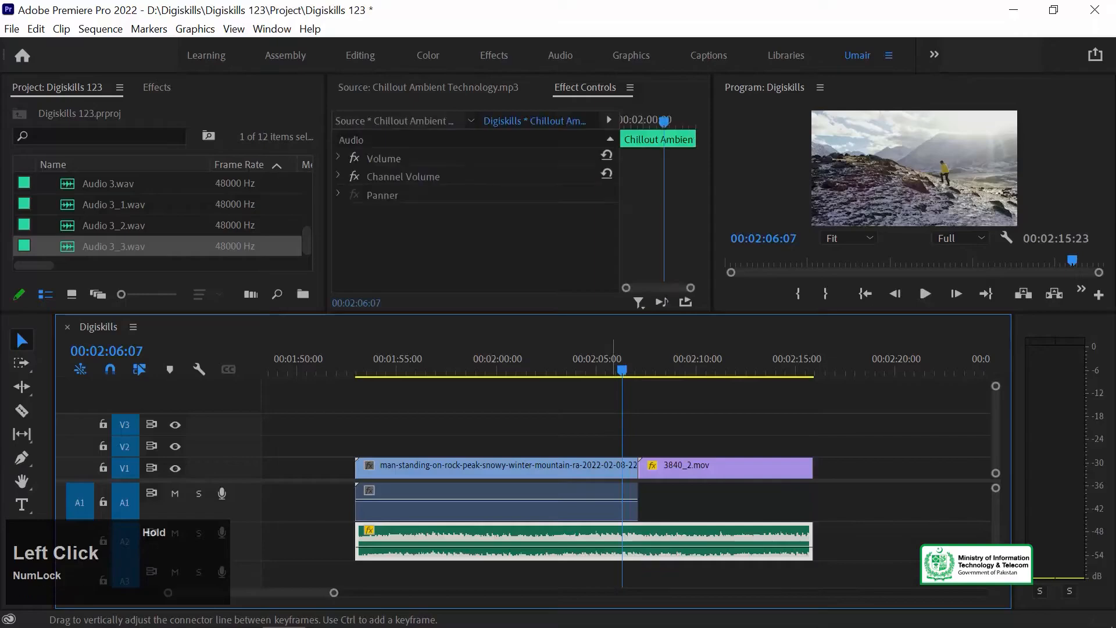
key("space")
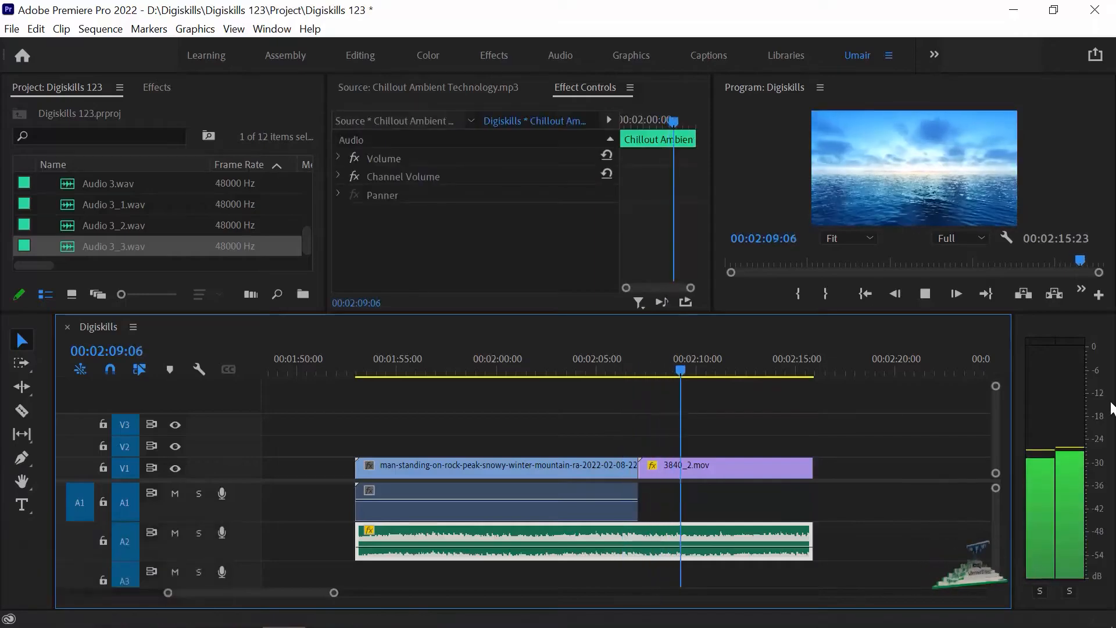
key("space")
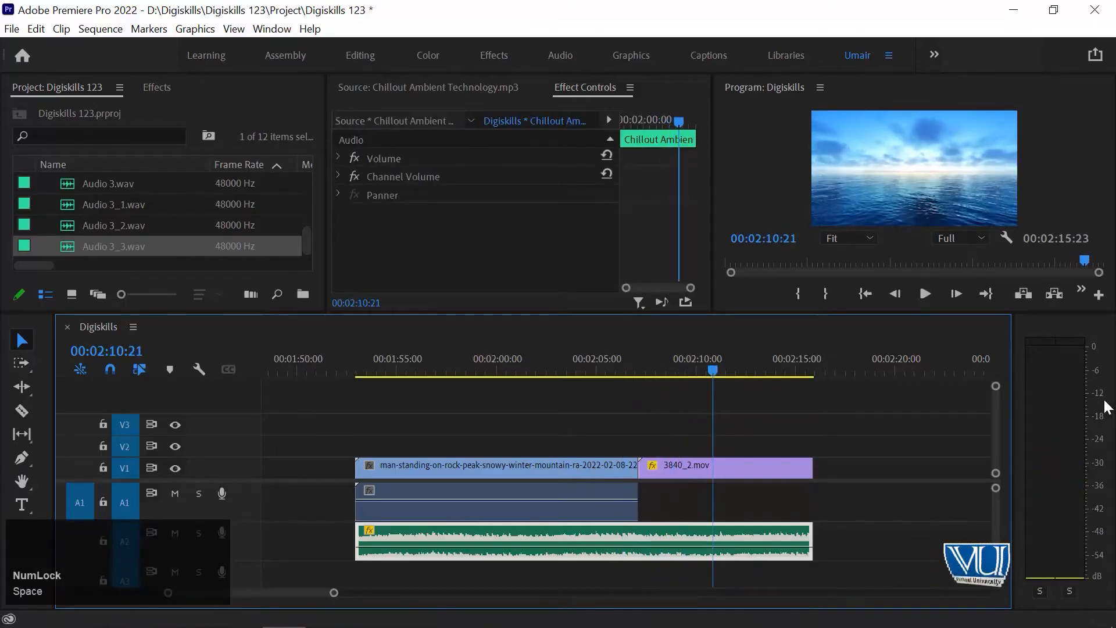
key("ctrl")
key("ctrl+z")
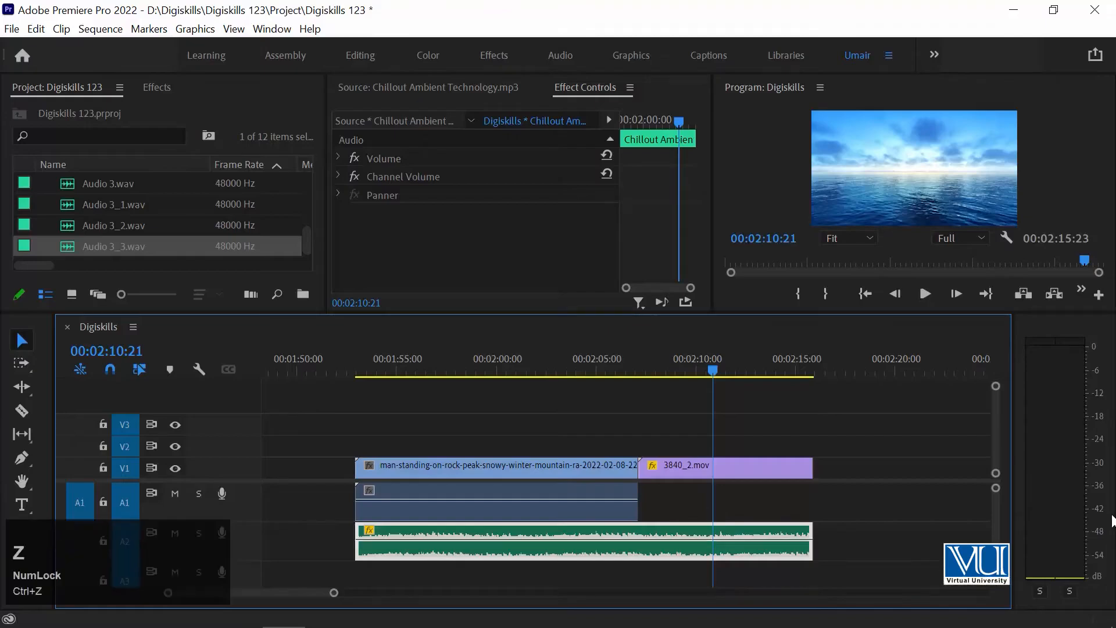
- Add four volume keyframes to the music clip on A2 with the Pen tool, between about 00:02:00 and 00:02:09
left_click(512, 361)
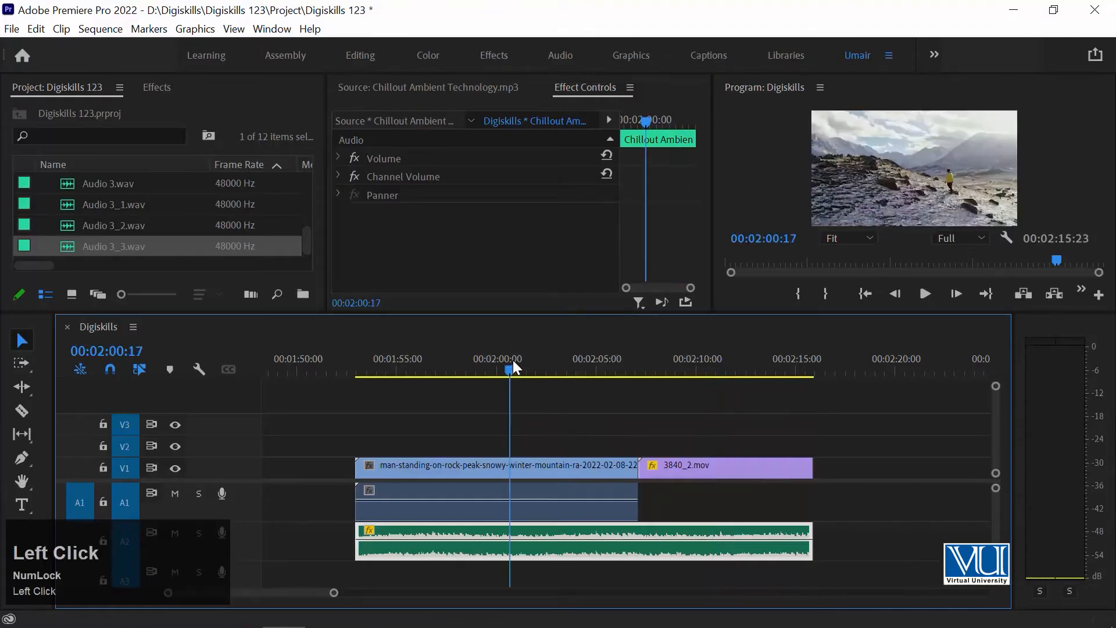
left_click(22, 456)
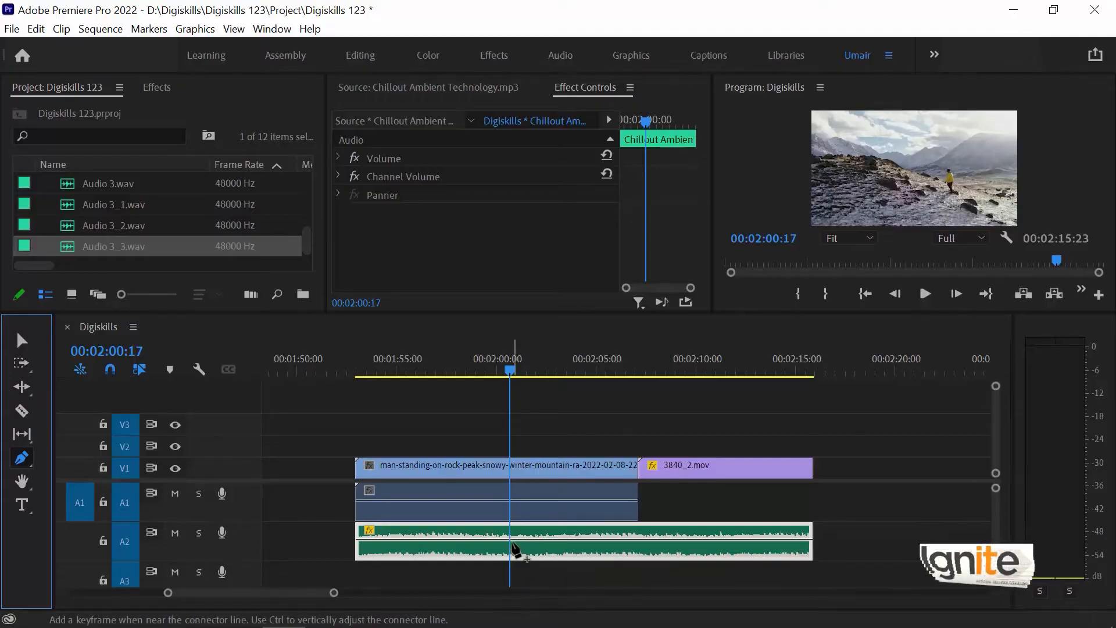
left_click(514, 538)
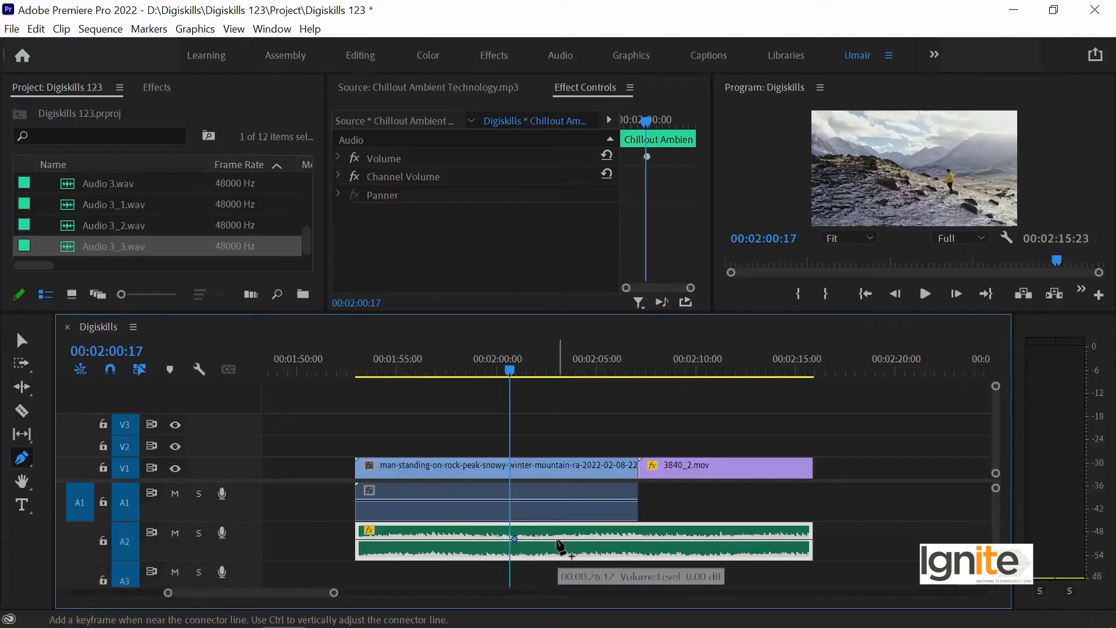
left_click(558, 539)
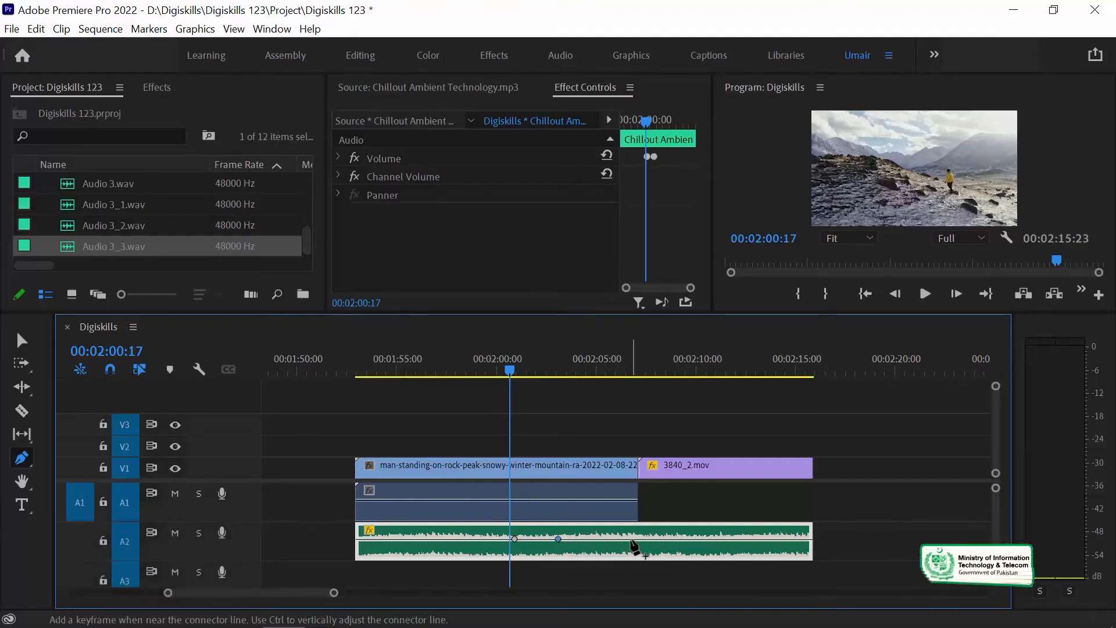
left_click(631, 539)
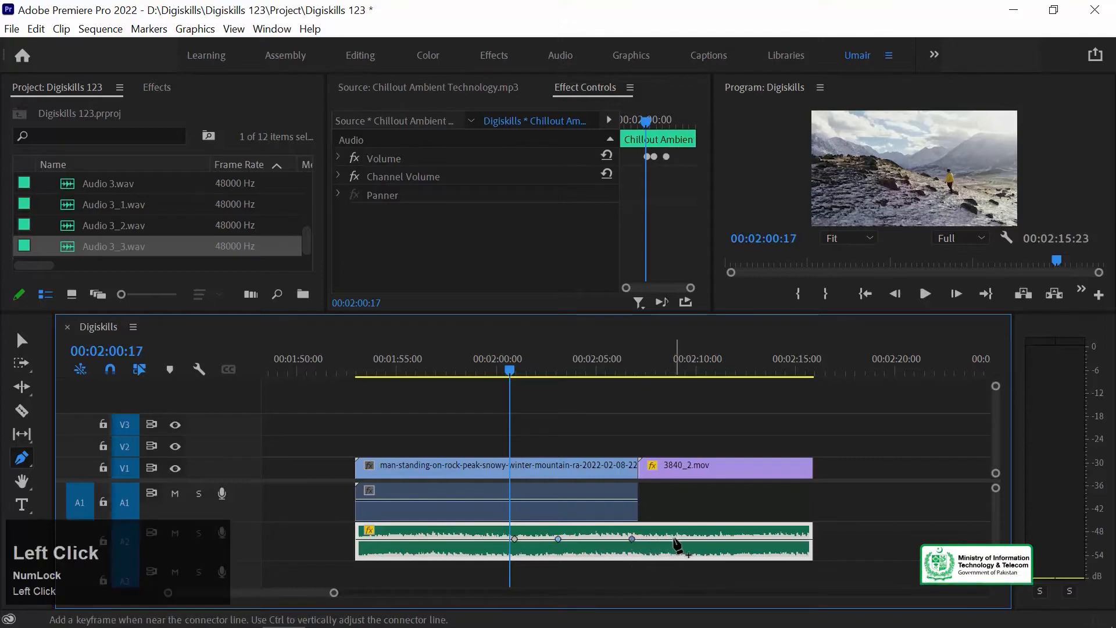
left_click(675, 538)
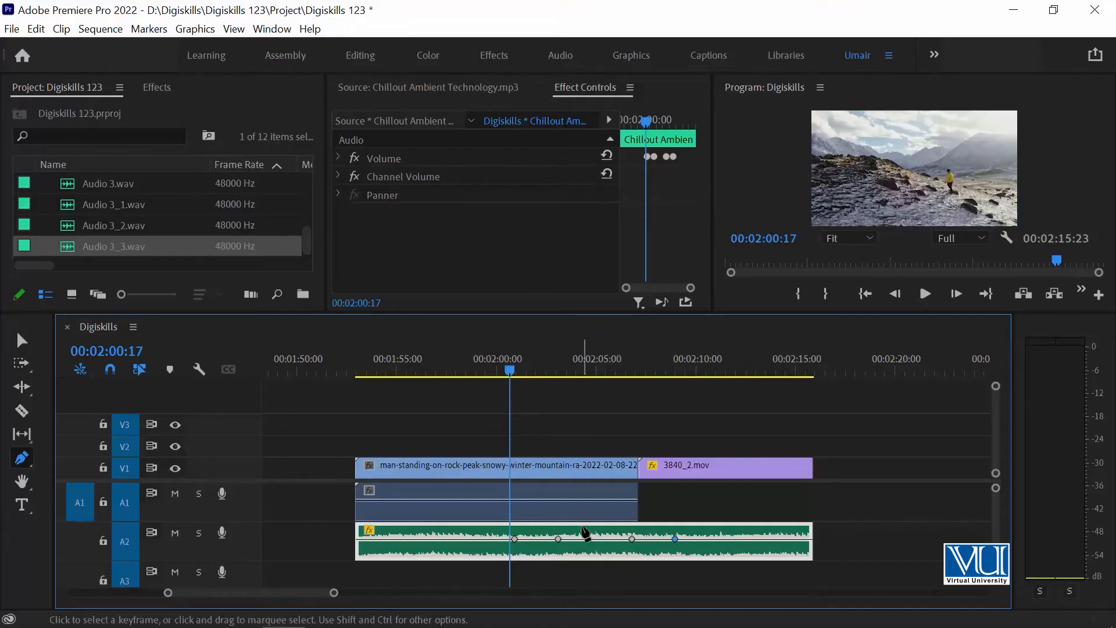
- Raise the music clip's volume line between the two middle keyframes and play the sequence to hear the change
left_click(22, 340)
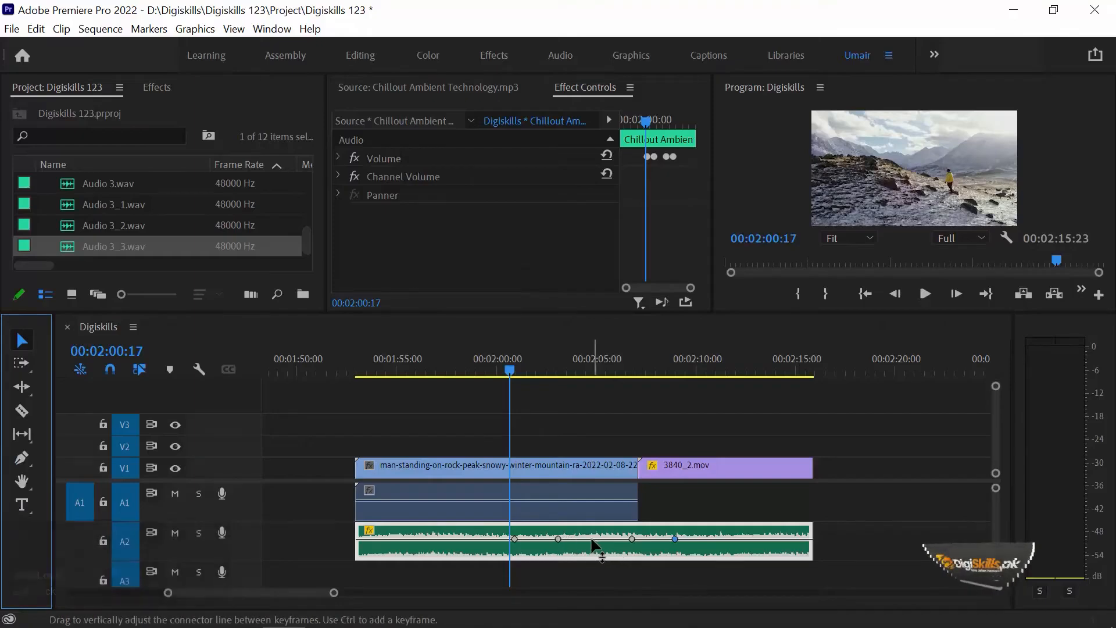
left_click_drag(593, 545, 593, 543)
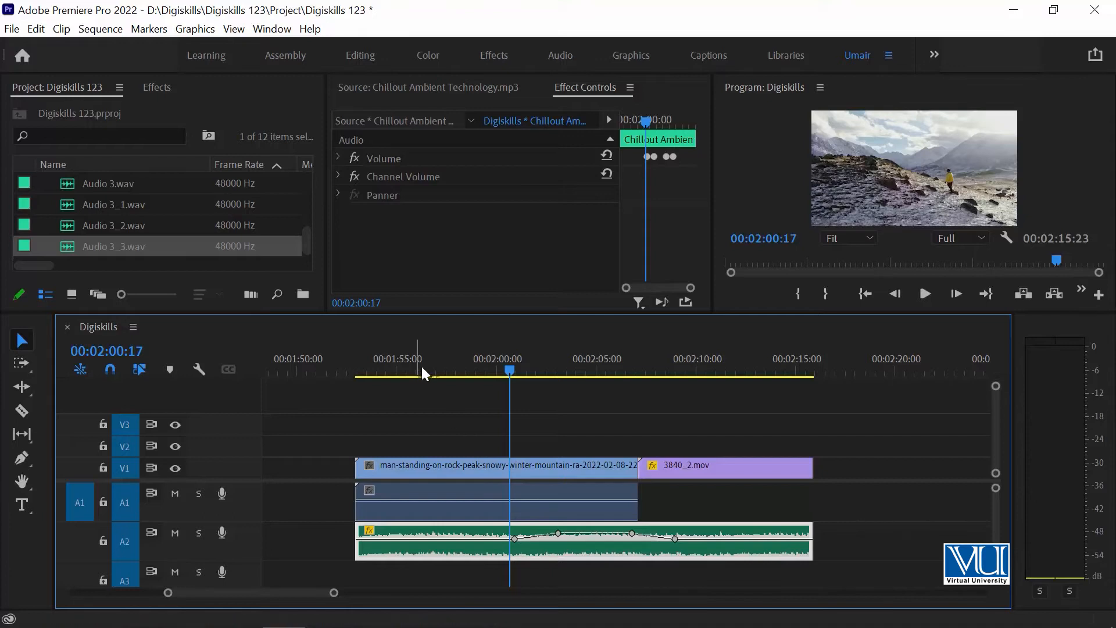
left_click(437, 361)
key("space")
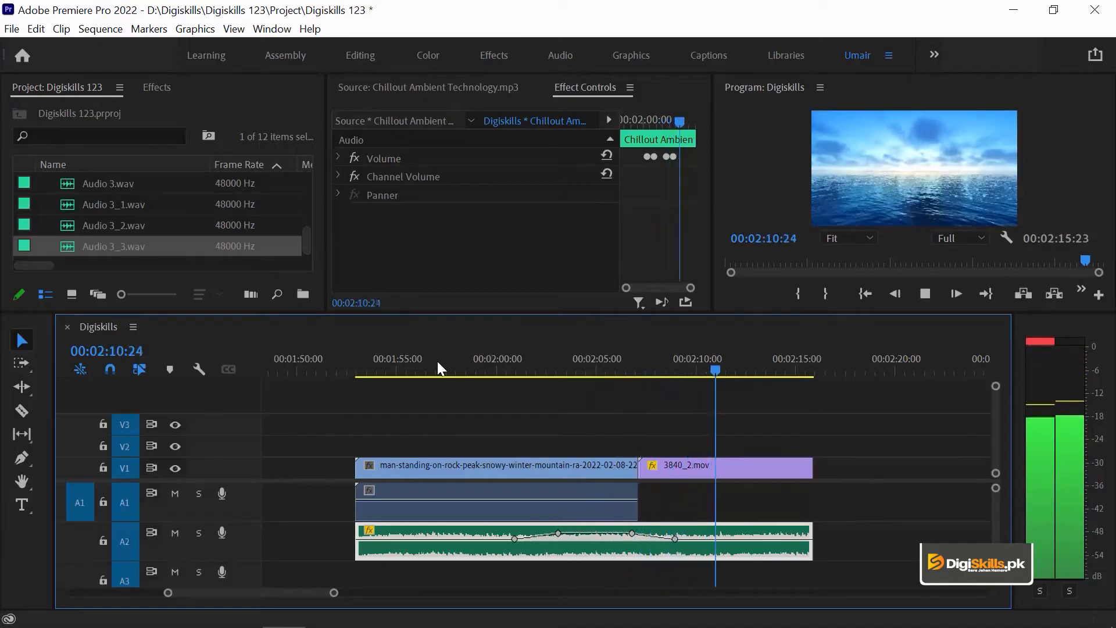
key("space")
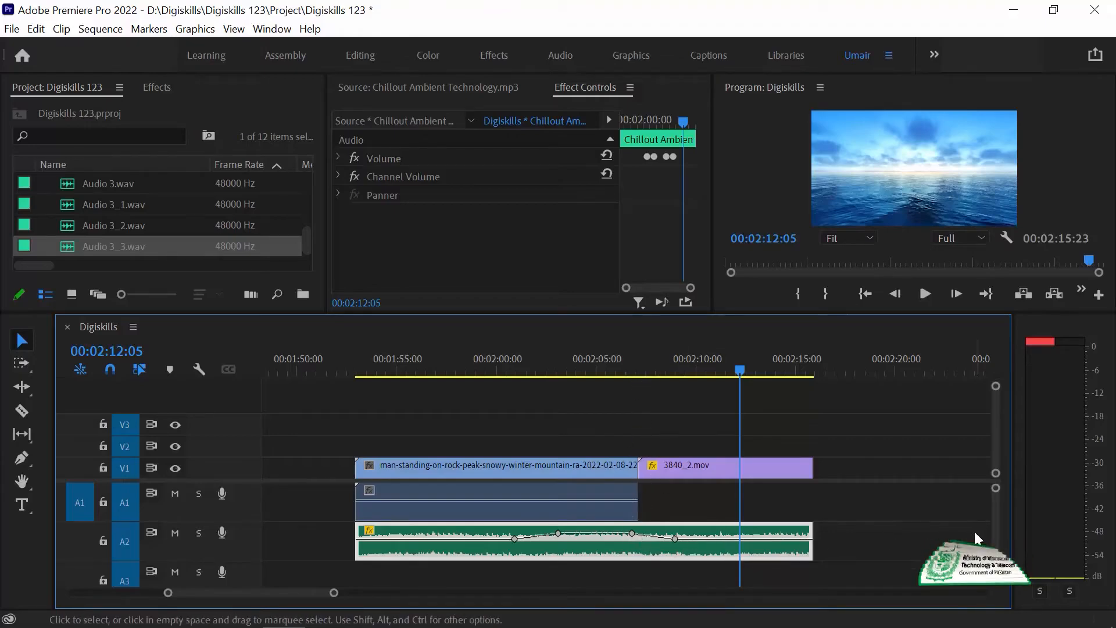
key("space")
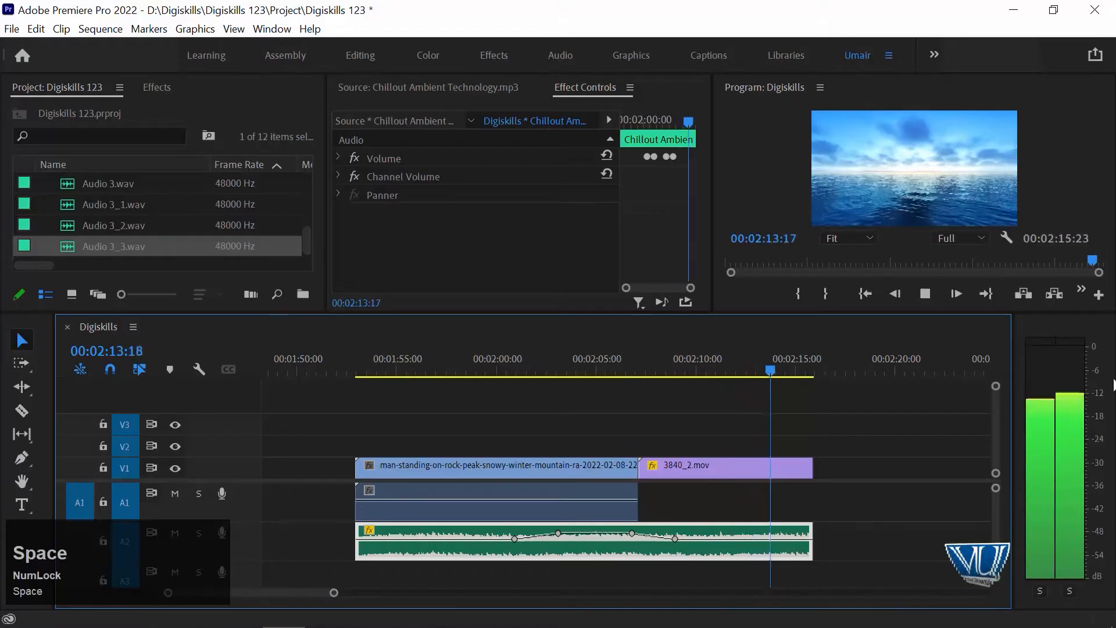
key("space")
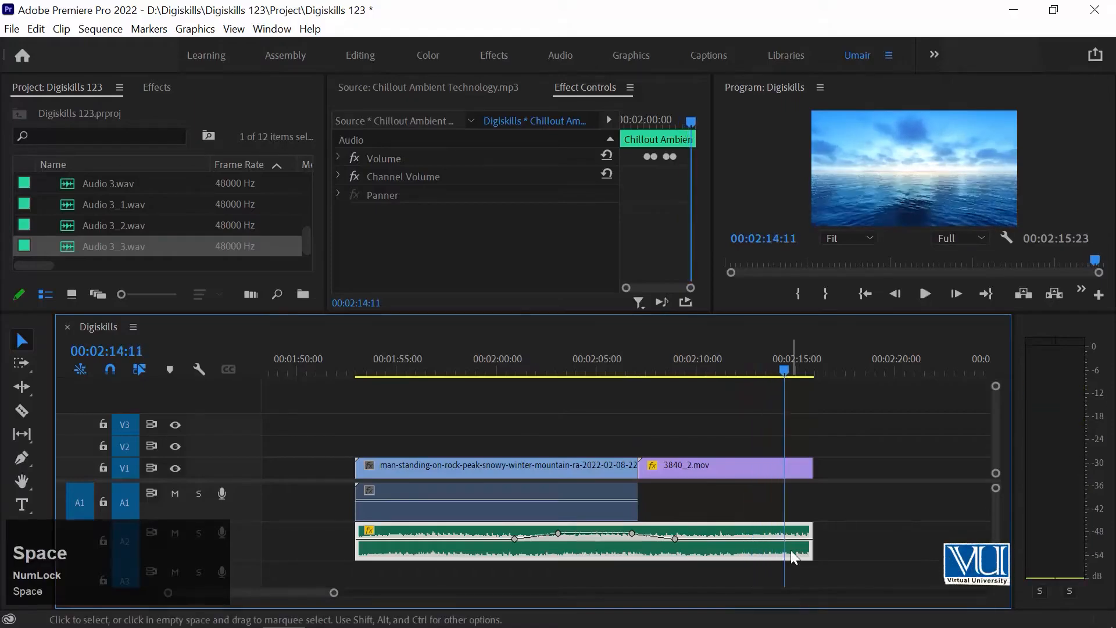
- Lower the music clip's volume line between the middle keyframes to about -17.6 dB and play the sequence to compare
left_click_drag(597, 536, 597, 550)
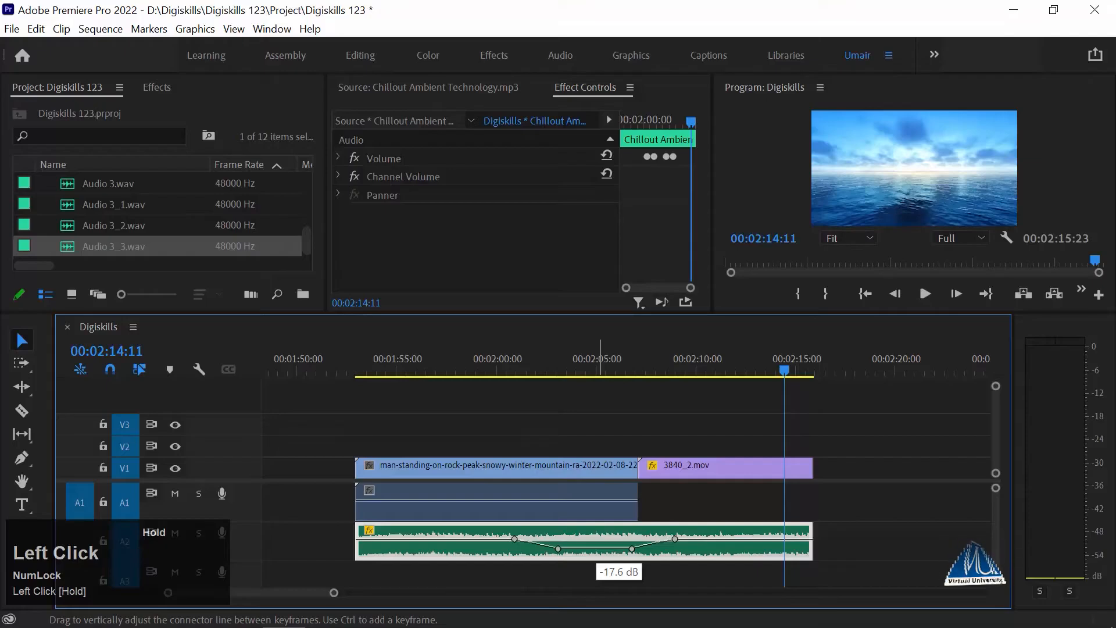
left_click_drag(600, 550, 601, 551)
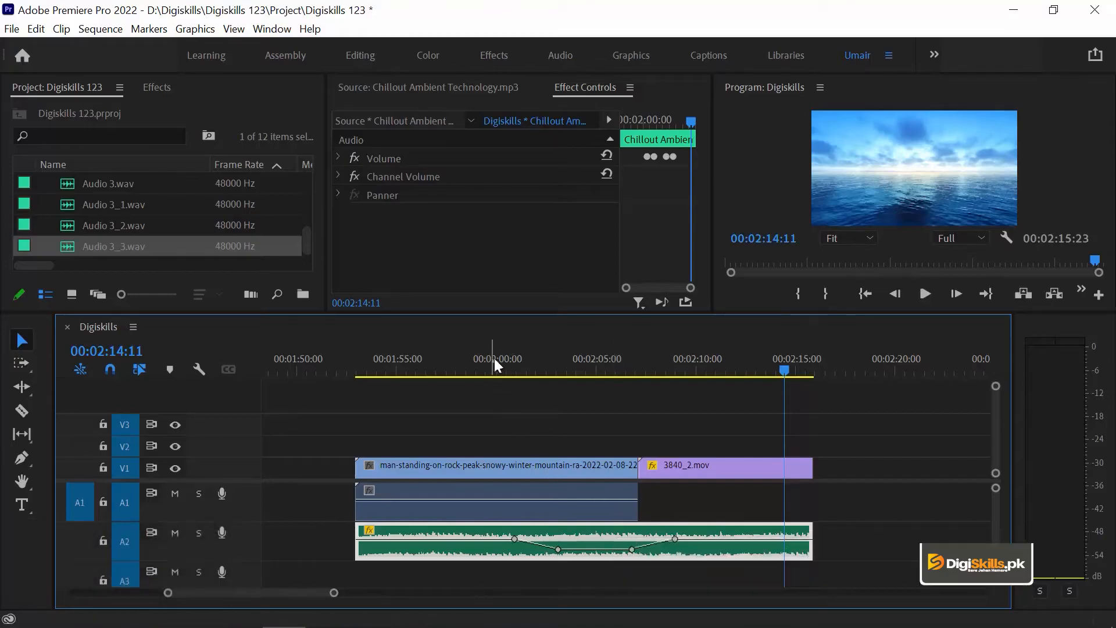
left_click(440, 360)
key("space")
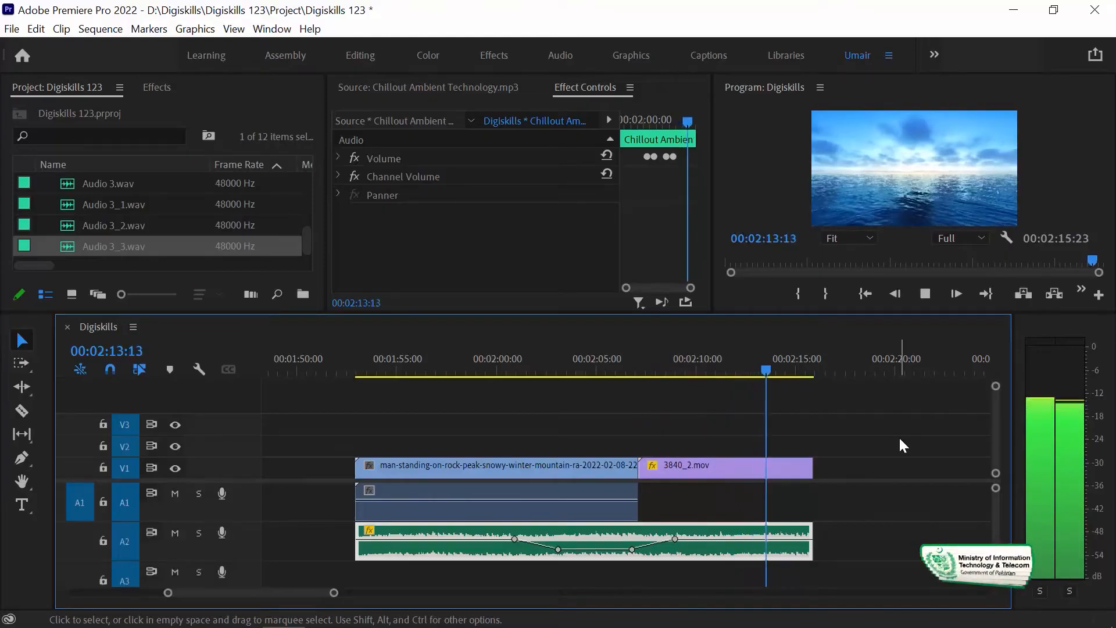
key("space")
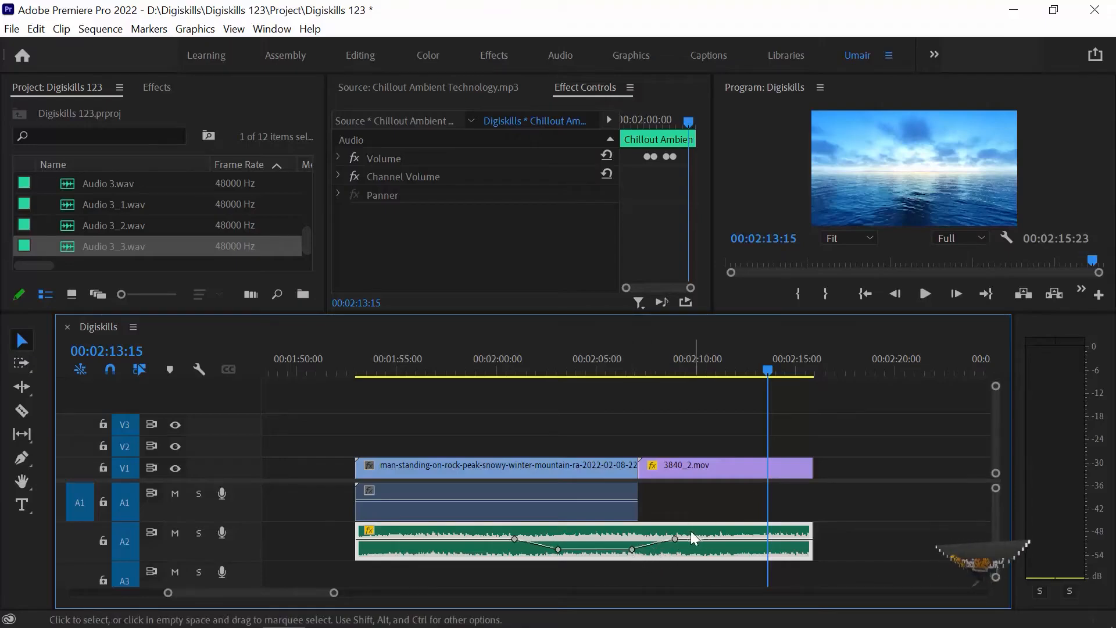
- Delete all the volume keyframes from the music clip on A2
left_click(675, 539)
key("Delete")
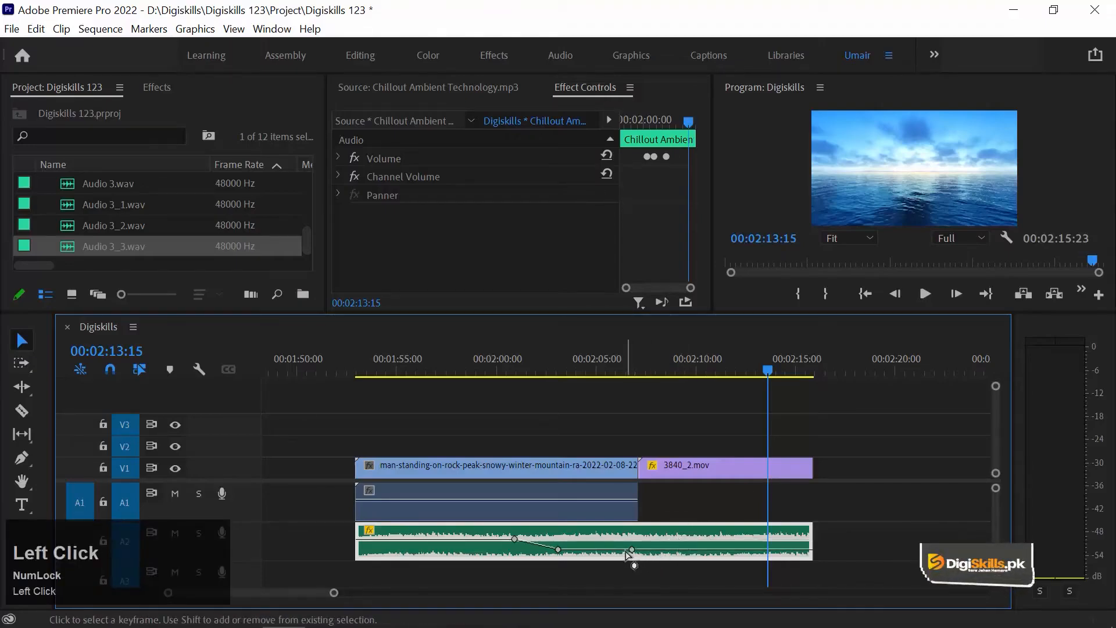
left_click(558, 550)
key("Delete")
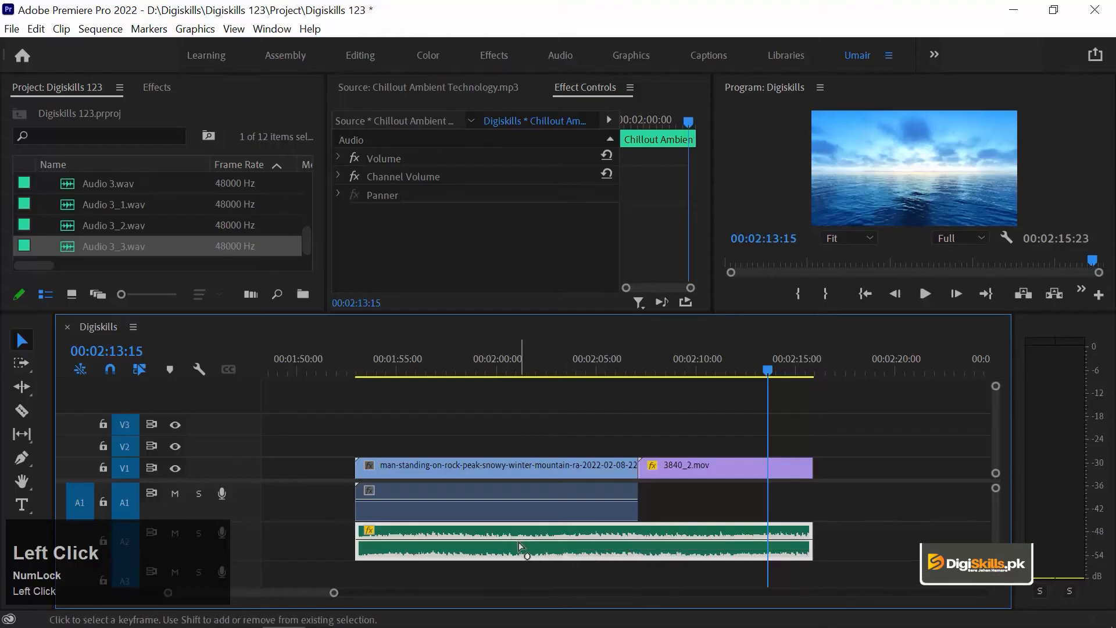
mouse_move(519, 542)
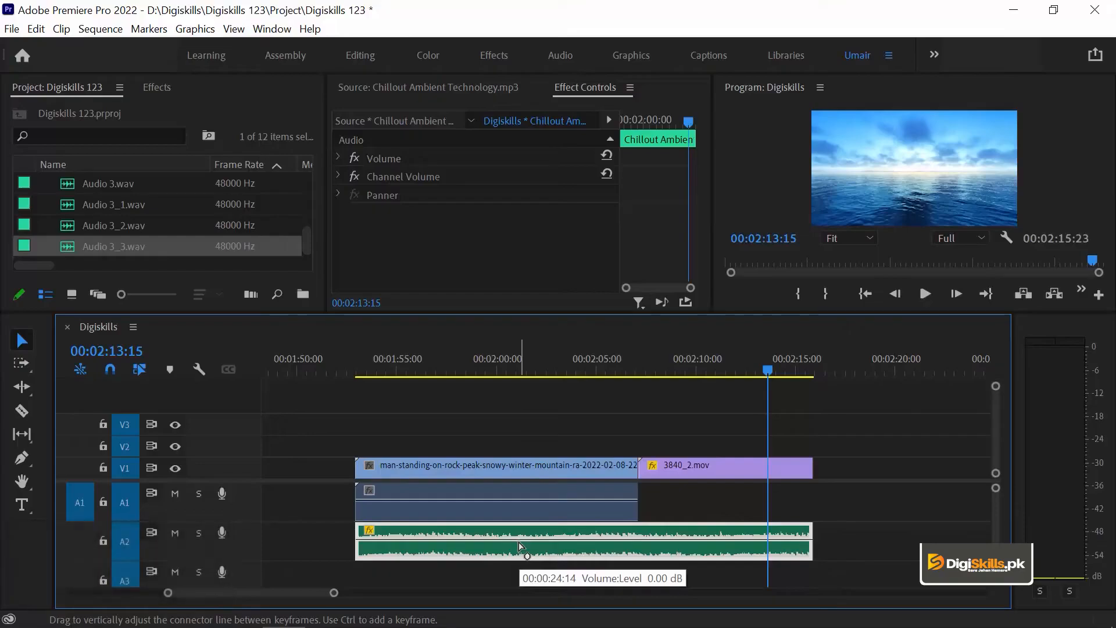
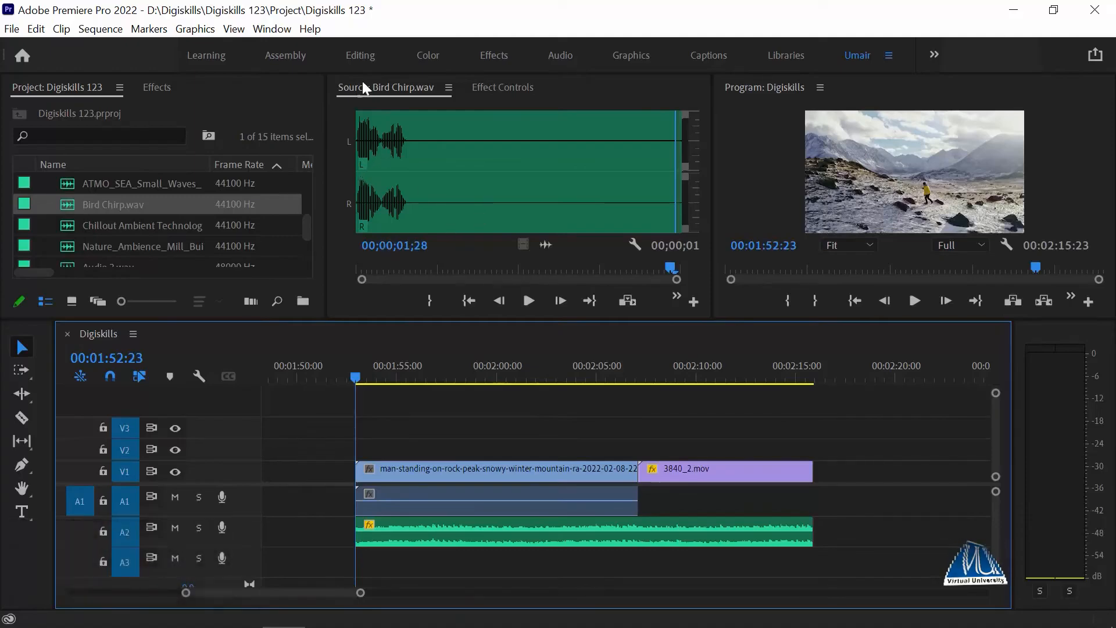
- Listen to the Bird Chirp.wav sound effect in the source preview
left_click(359, 123)
key("space")
key("space")
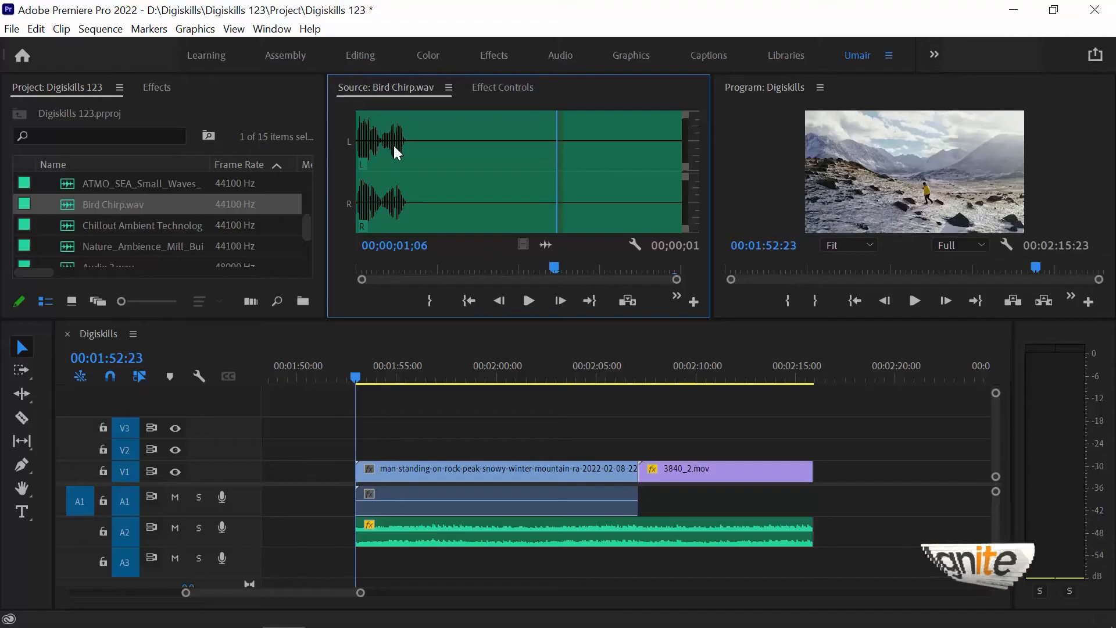
- Play the sequence to find a spot for the bird sound and mark an In point at 00:01:58:11
left_click(389, 401)
key("space")
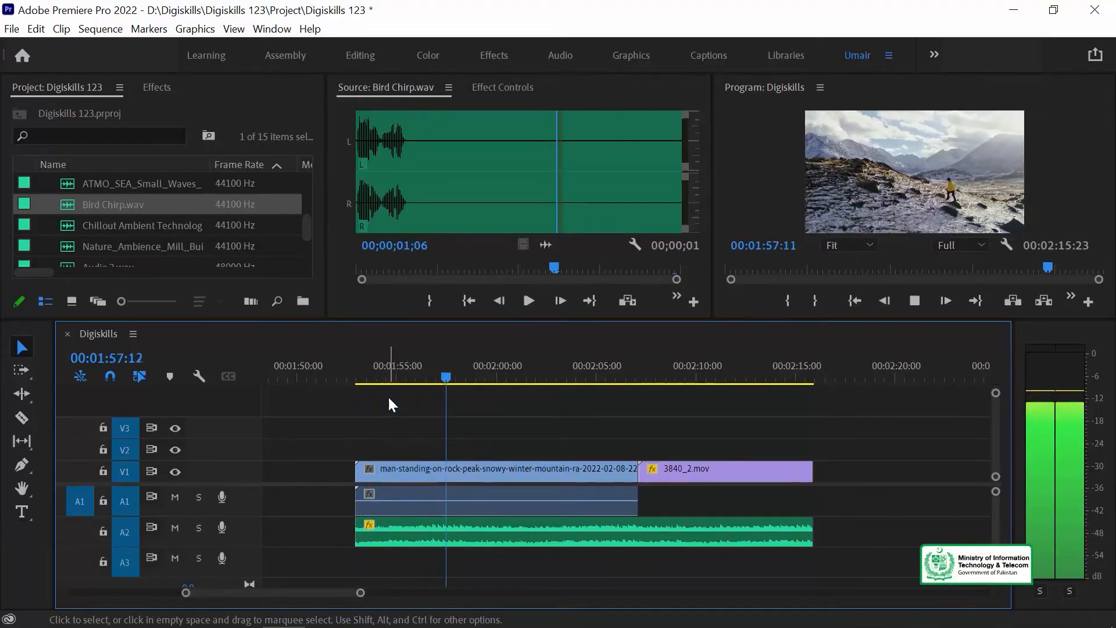
key("space")
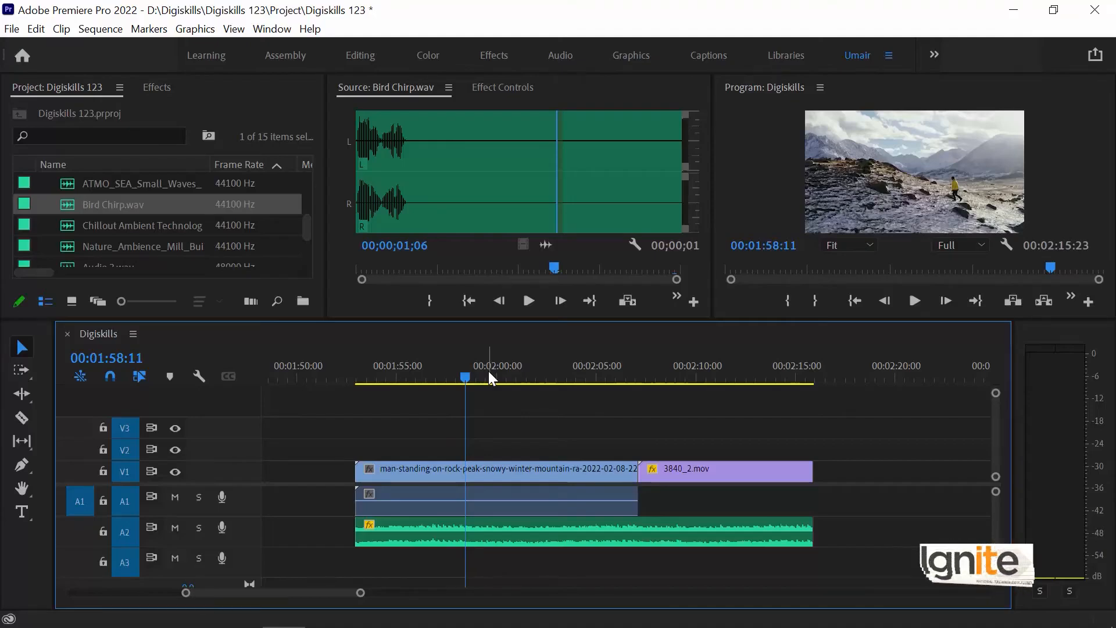
key("i")
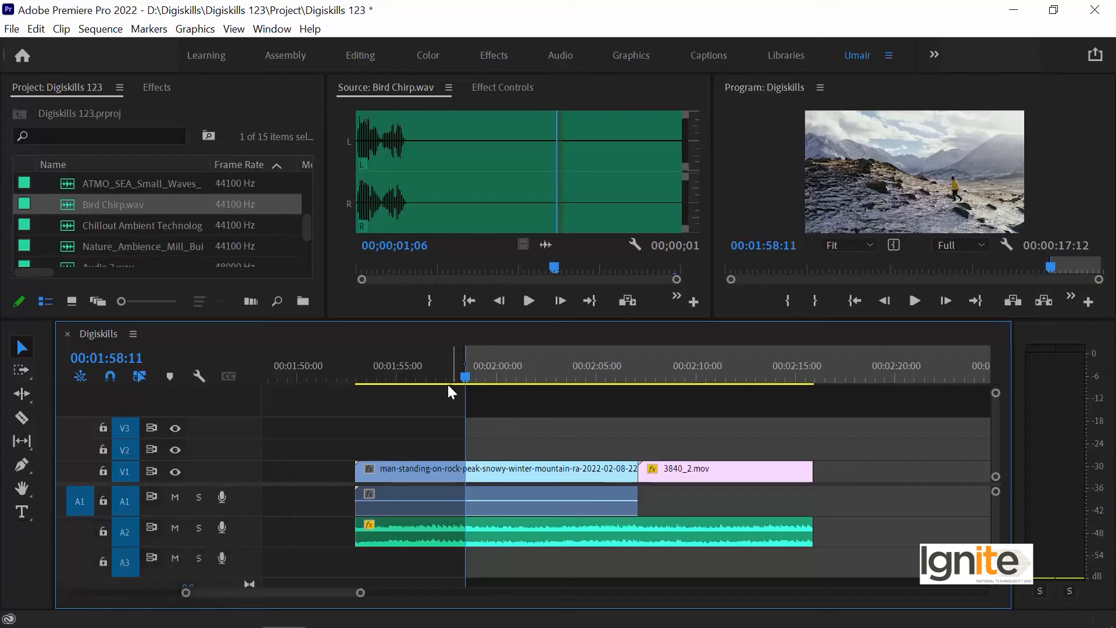
- Place the Bird Chirp.wav audio on track A3 at the In point and play that section of the sequence
left_click_drag(452, 375, 361, 374)
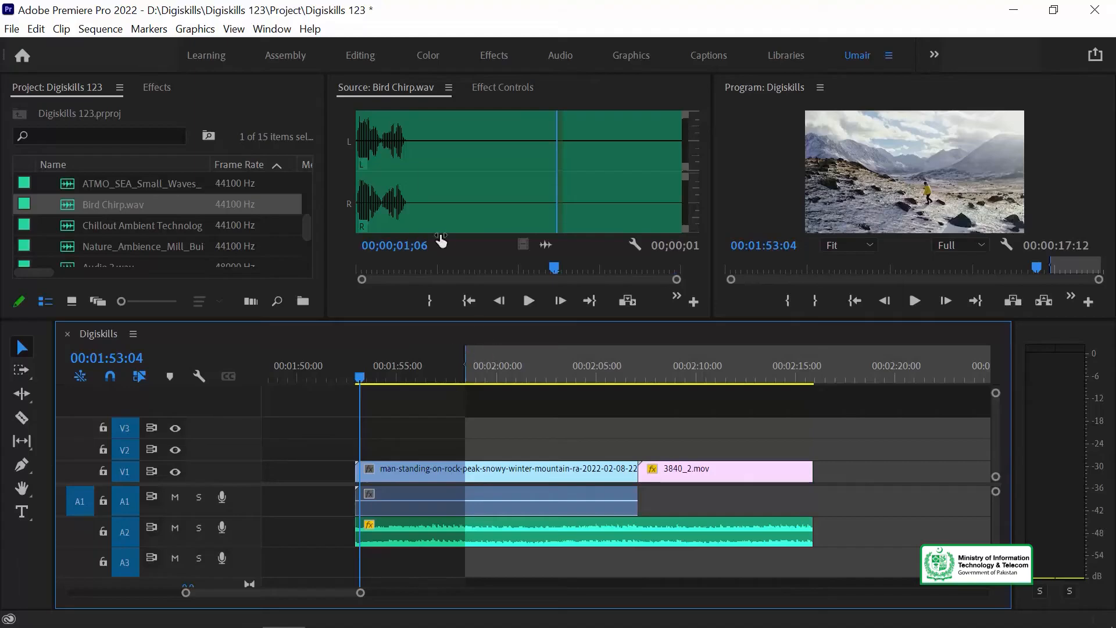
left_click_drag(545, 244, 475, 554)
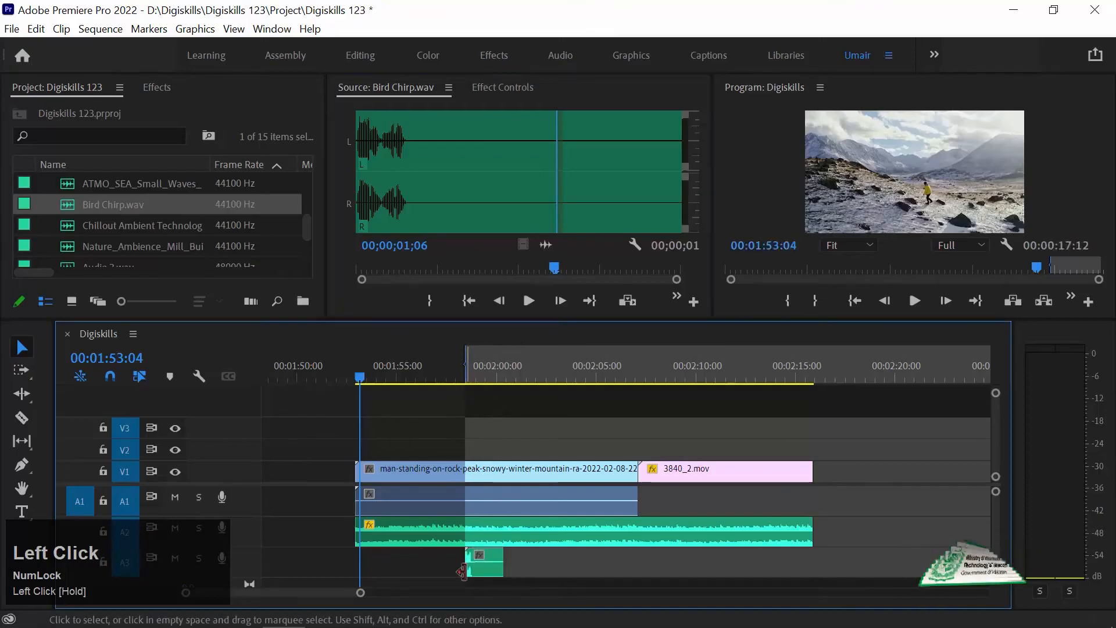
left_click(418, 372)
key("space")
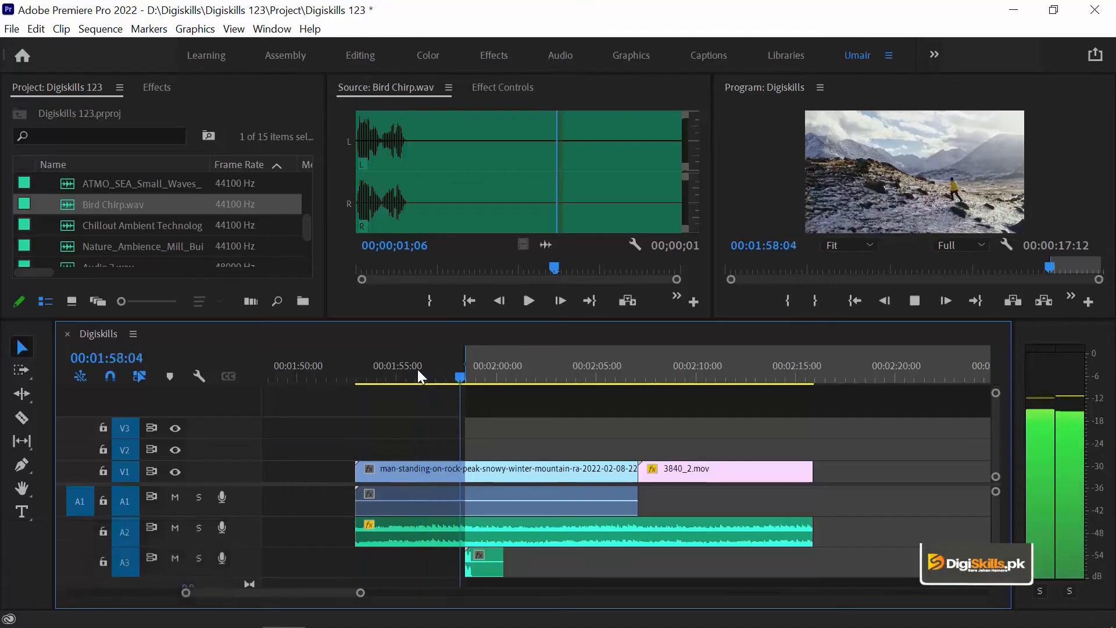
key("space")
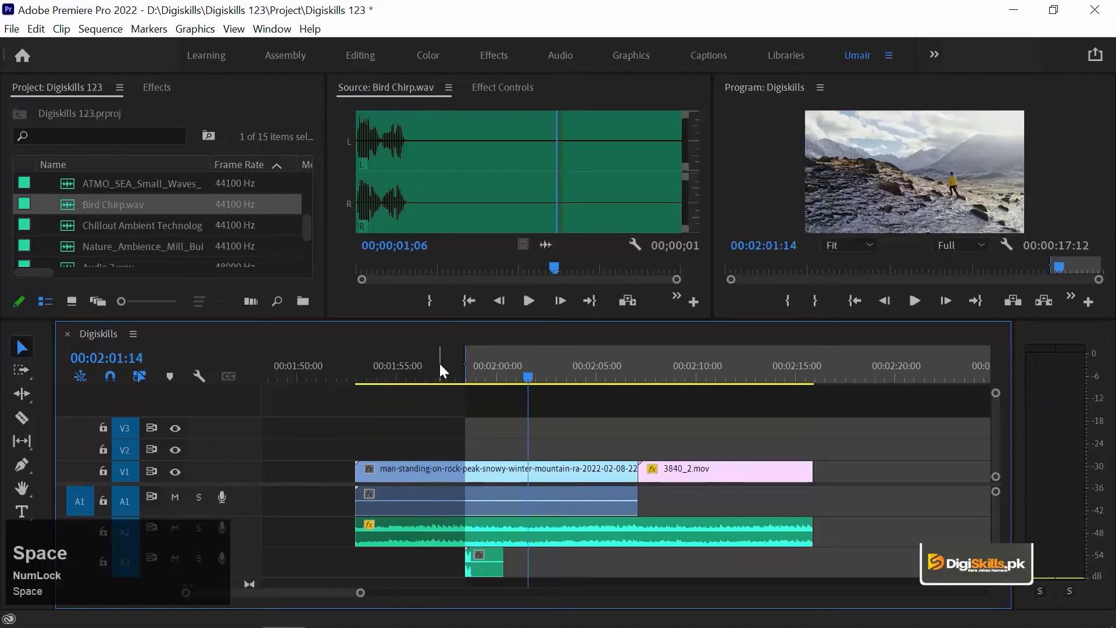
- Play the sequence from about 00:01:57:09 to check the bird chirp's loudness against the music
left_click(446, 371)
key("equal")
key("equal")
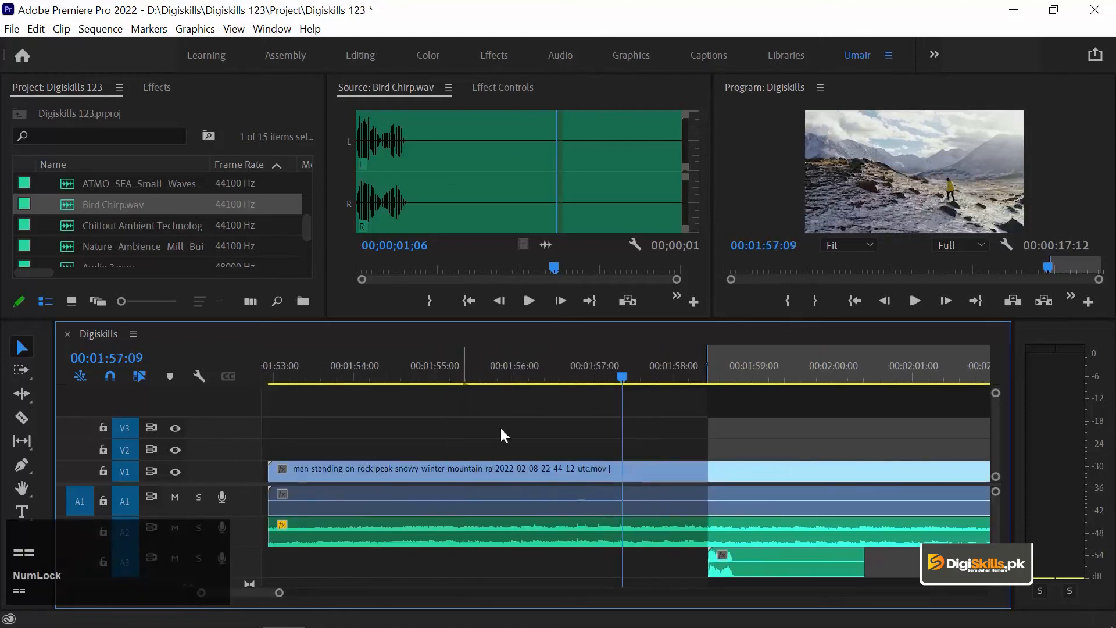
left_click(704, 561)
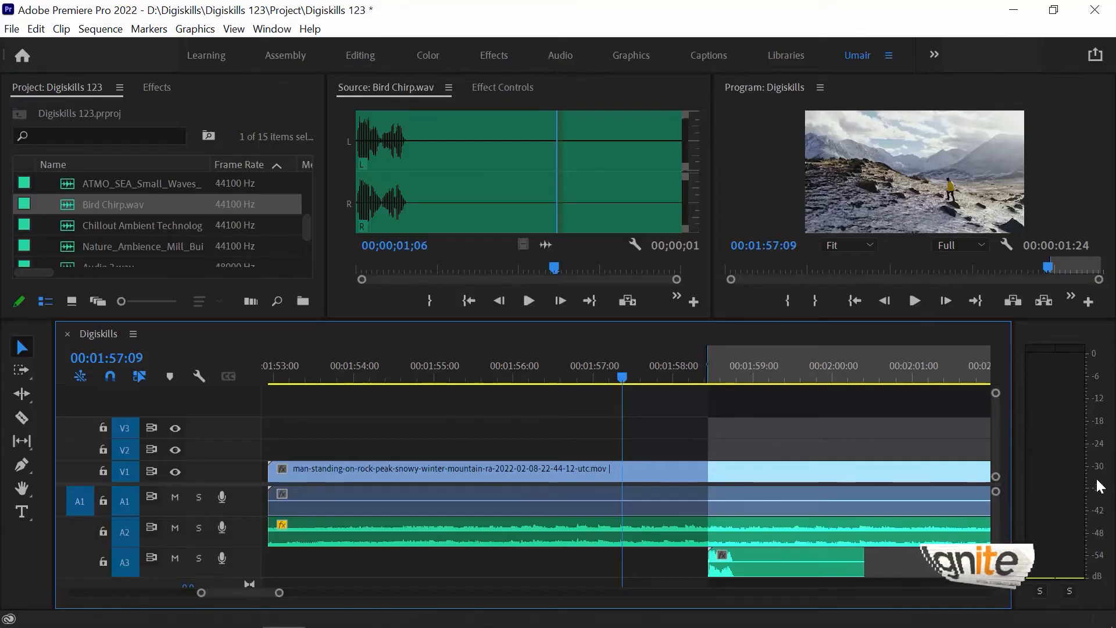
key("space")
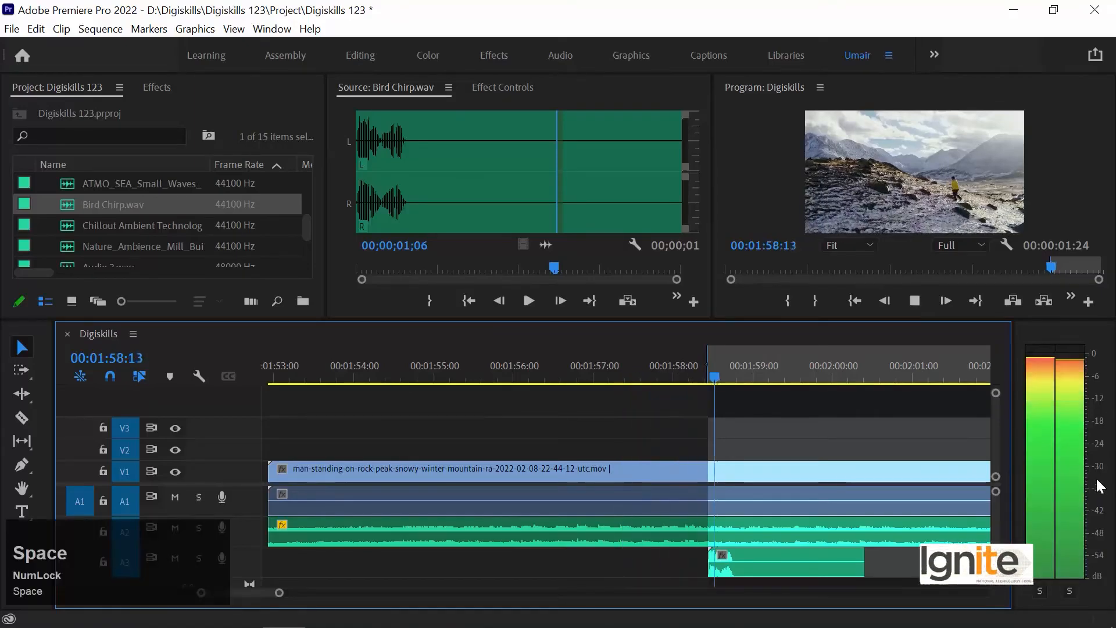
key("space")
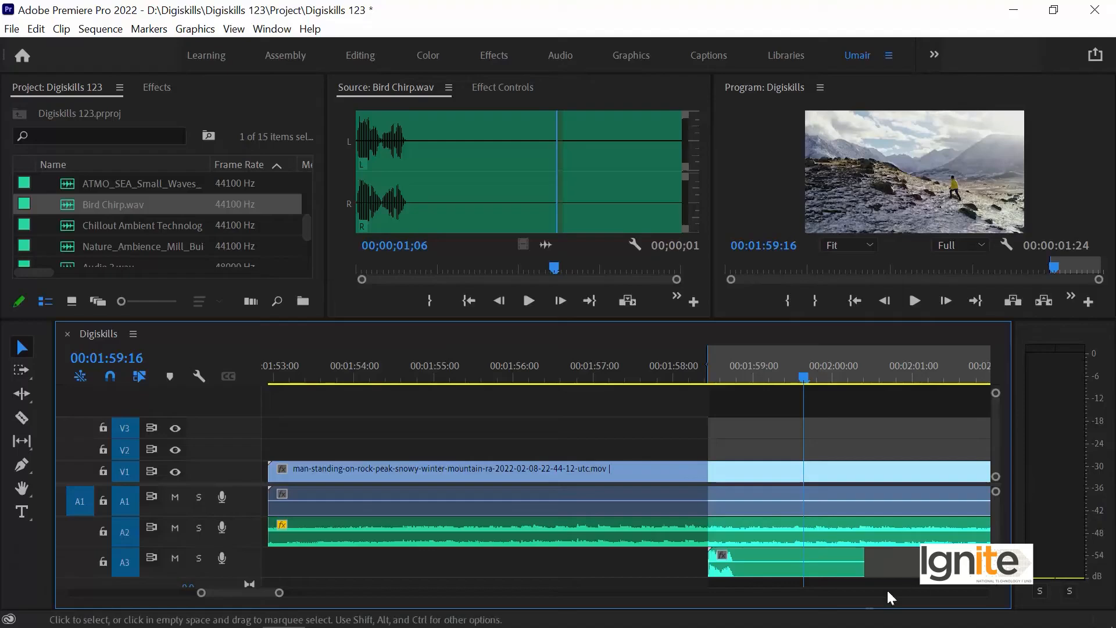
- Adjust the audio gain of the bird chirp clip on A3 by -3 dB
left_click(752, 558)
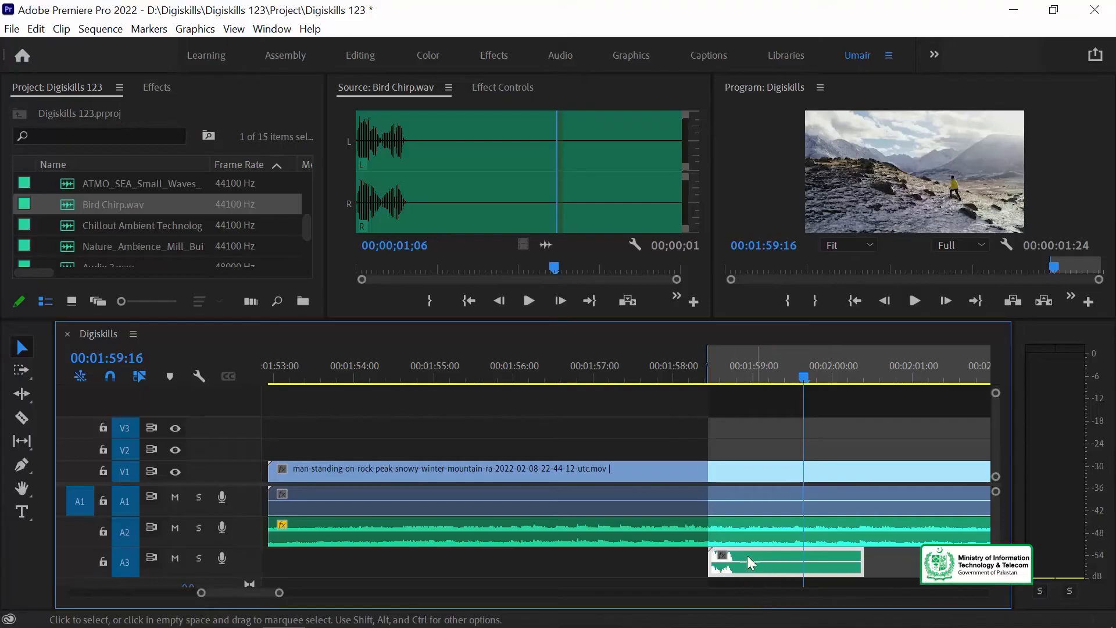
key("g")
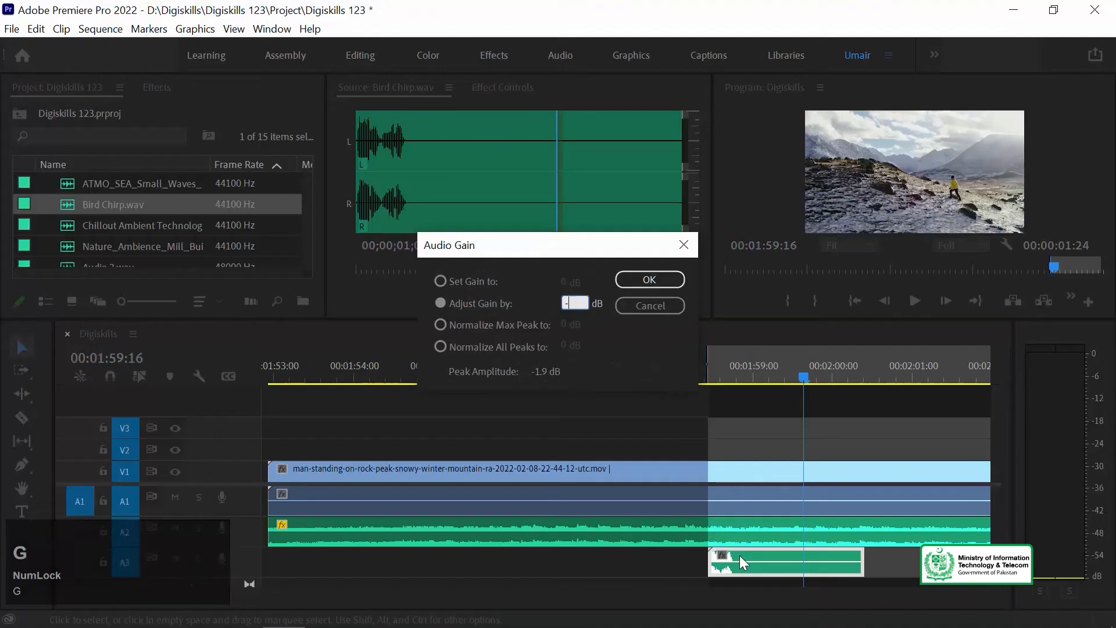
type("-3")
key("Return")
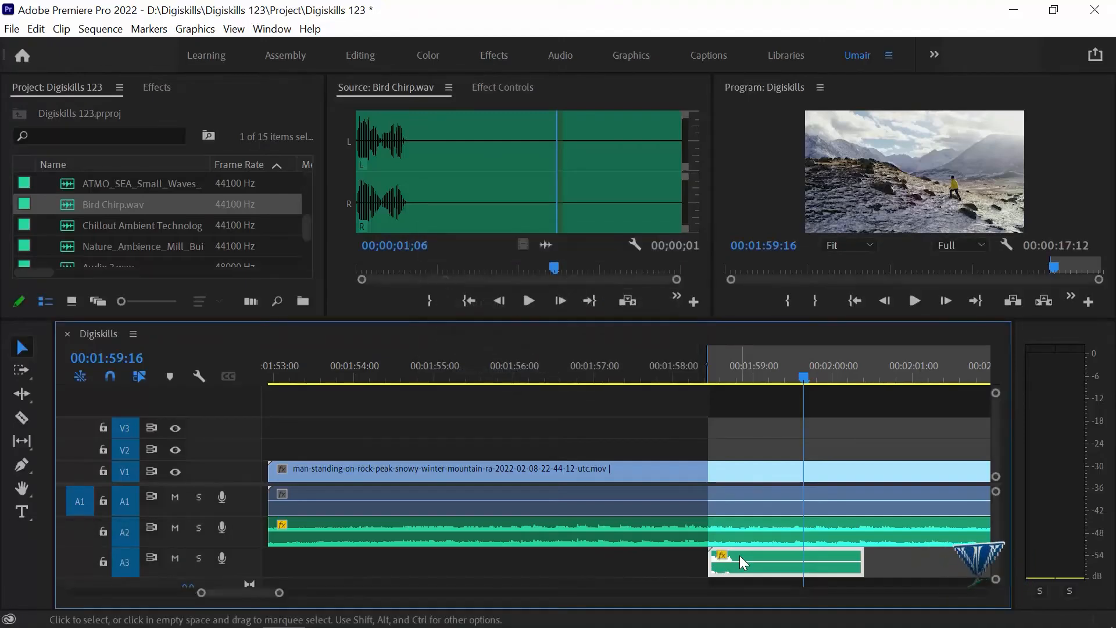
- Play the section around the bird chirp twice from just before it to compare its loudness with the music
left_click(623, 378)
key("space")
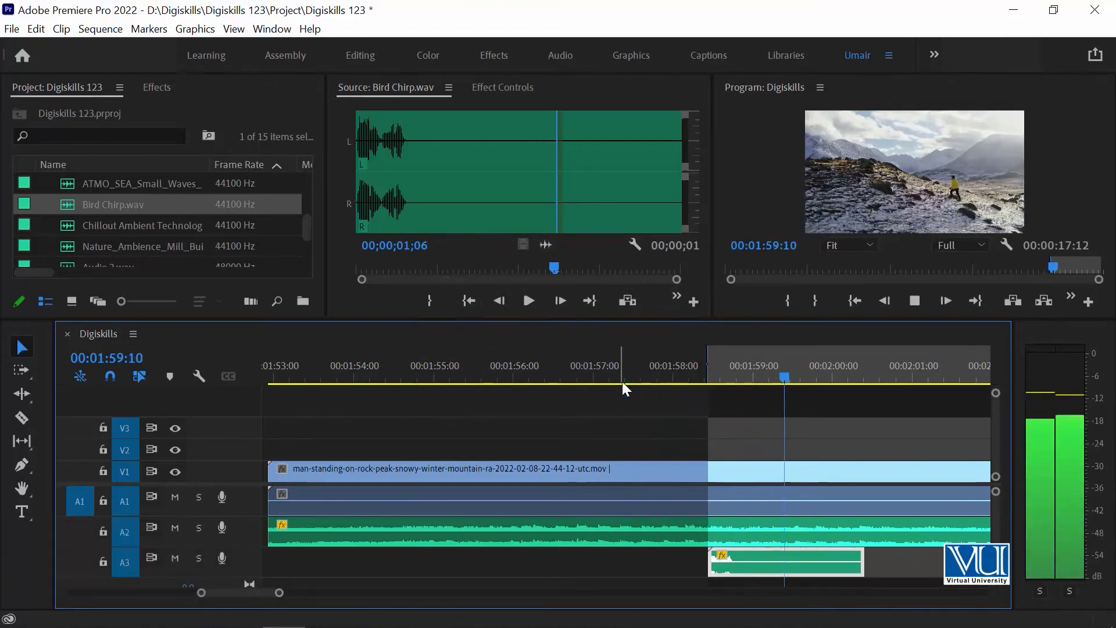
key("space")
left_click(567, 373)
key("space")
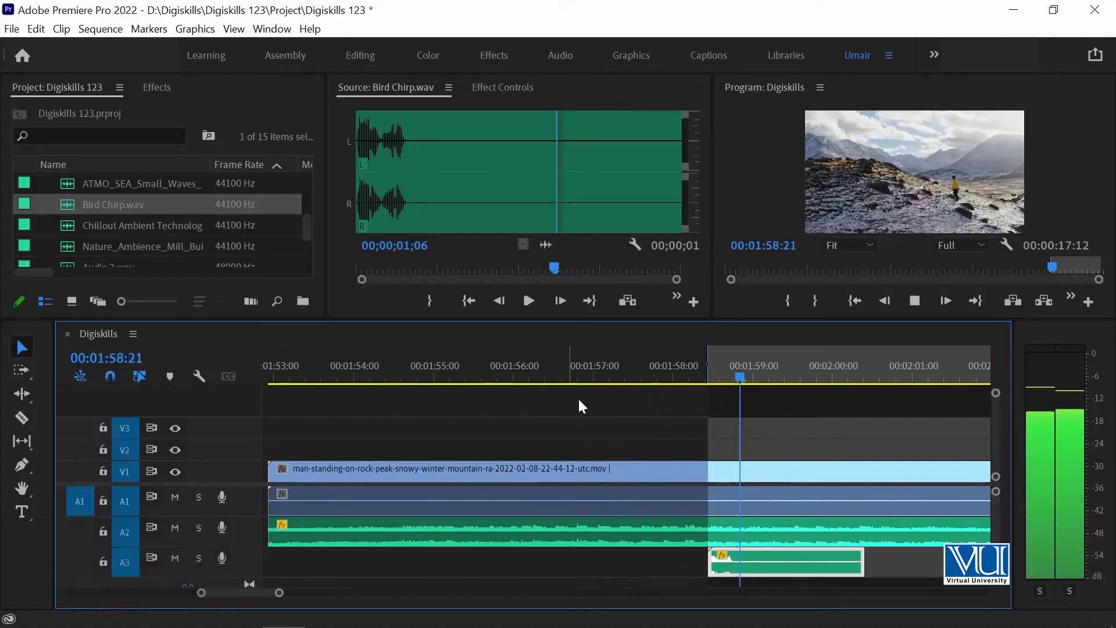
key("space")
- Adjust the audio gain of the bird chirp clip on A3 by -10 dB and play that section to check it
type("g")
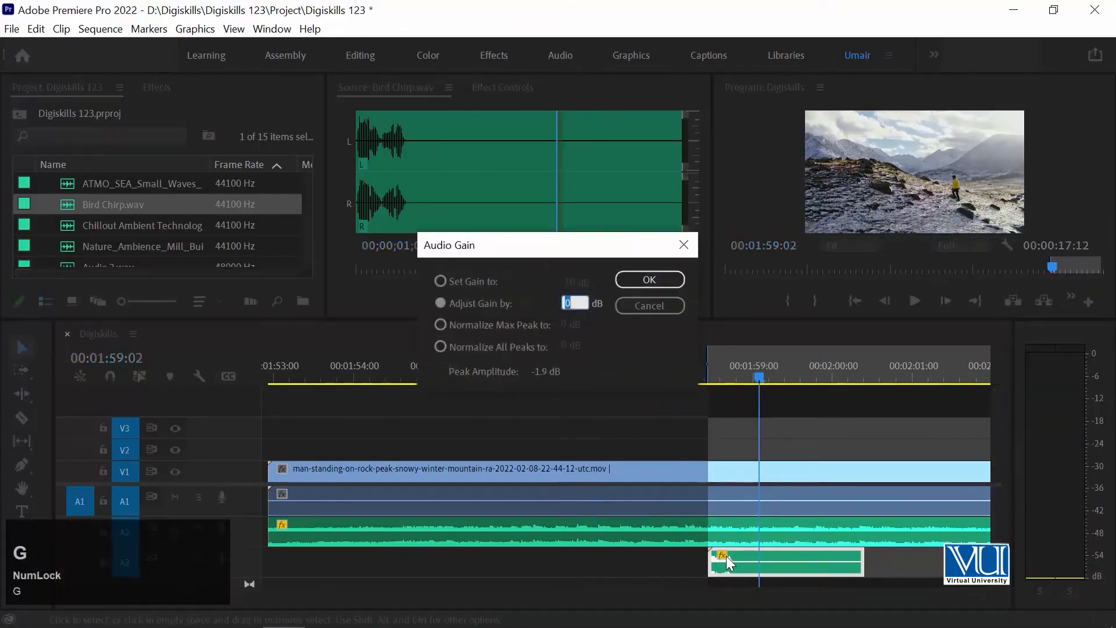
type("-10")
key("Return")
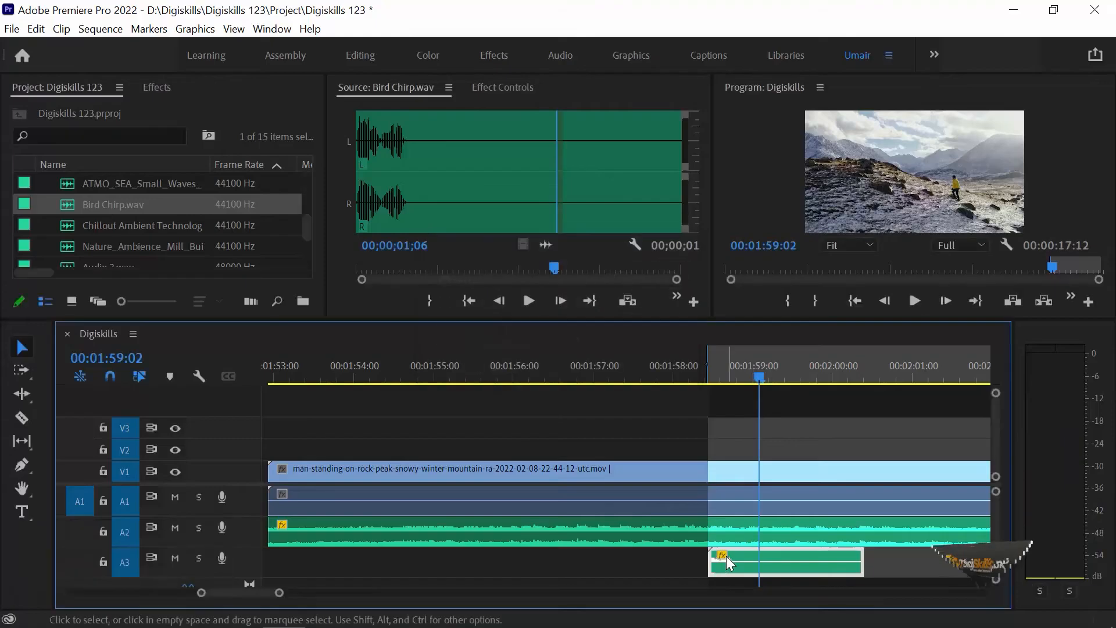
left_click(620, 368)
key("space")
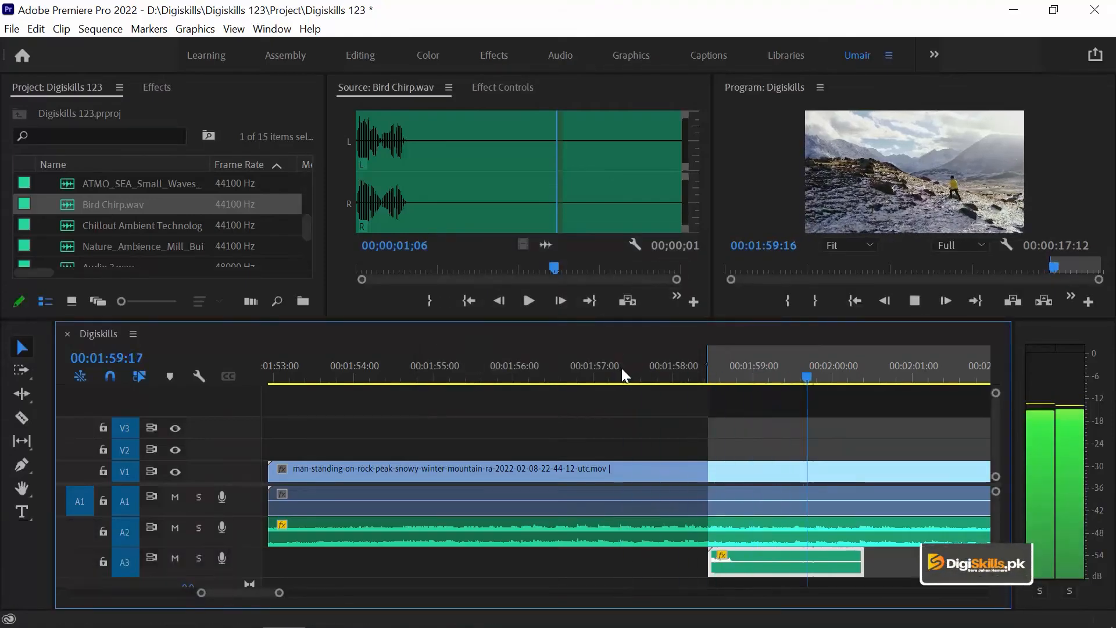
key("space")
- Return to the bird chirp's start at 00:01:58:11, deselect the clip and enlarge the audio tracks for keyframe editing
key("Up")
key("minus")
key("equal")
key("equal")
key("equal")
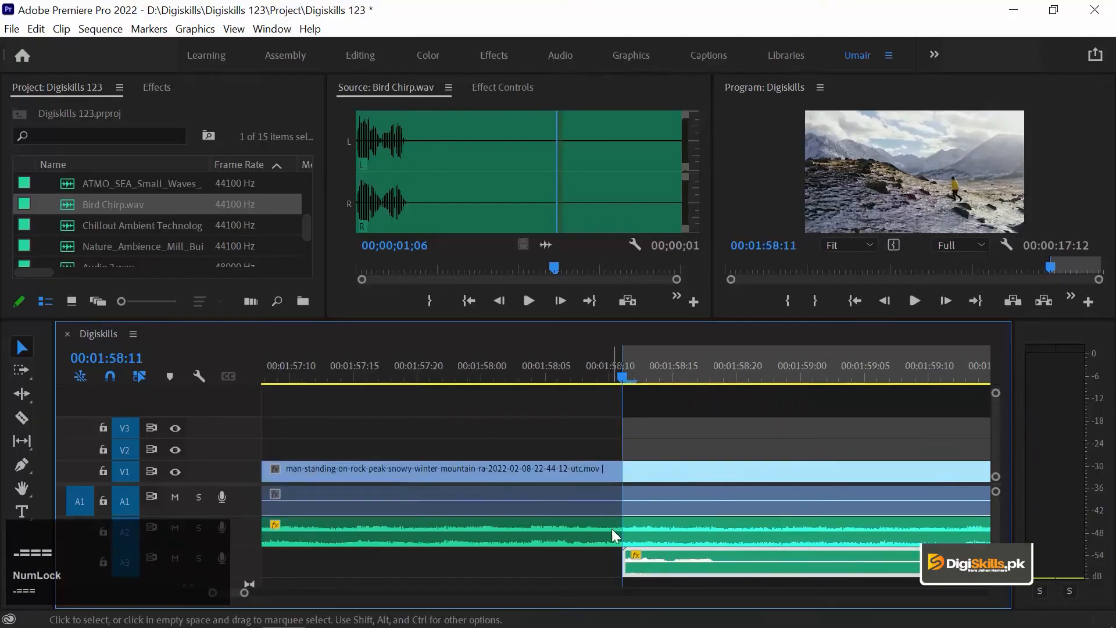
left_click(651, 457)
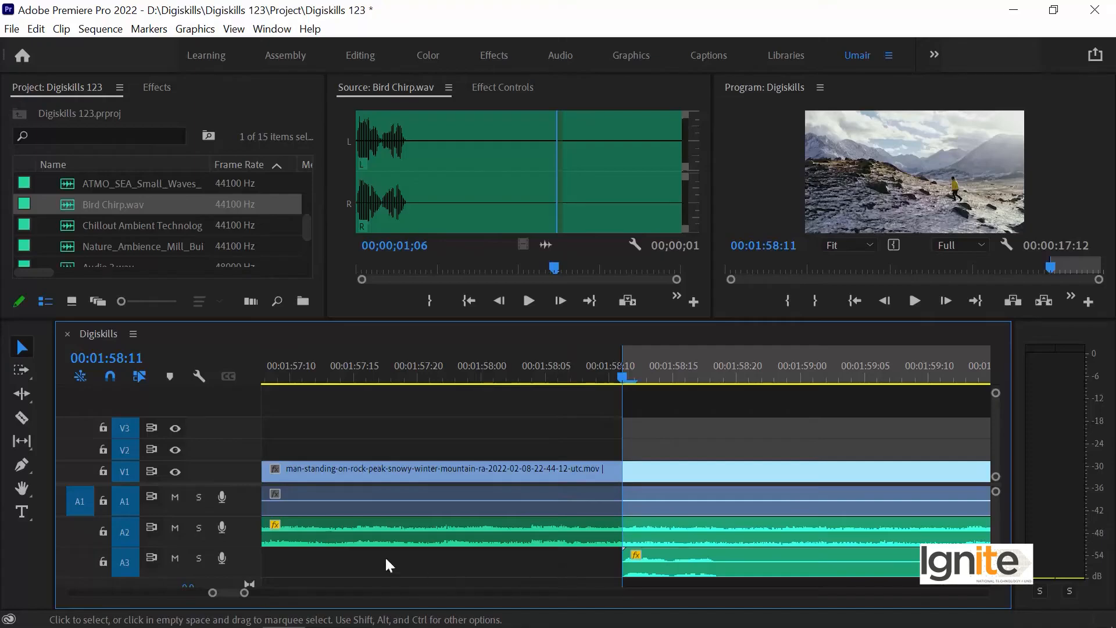
left_click_drag(182, 484, 186, 452)
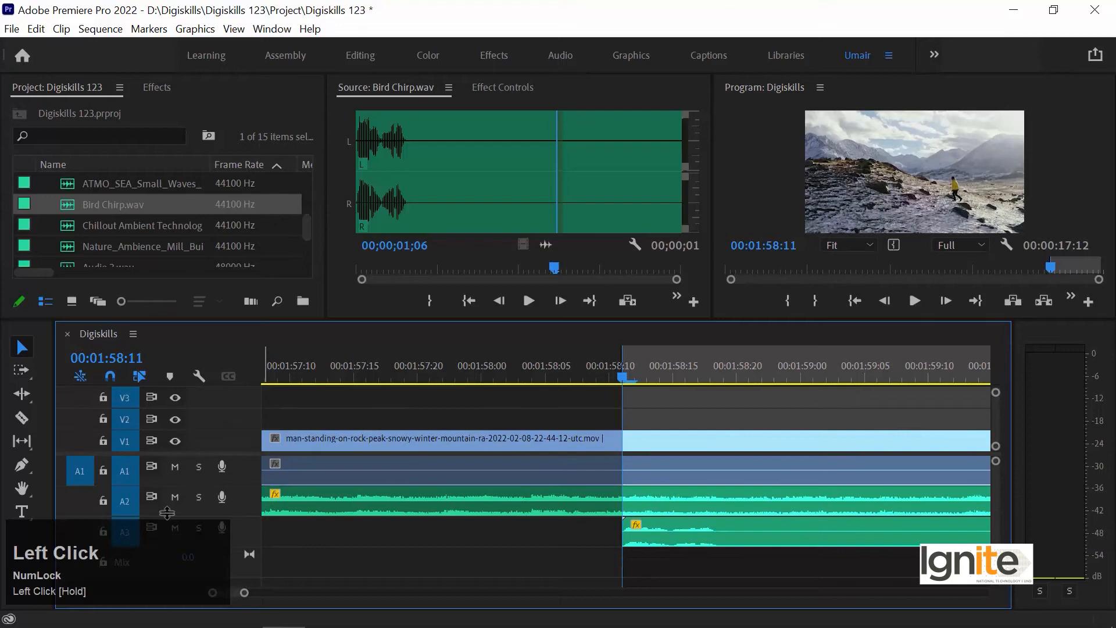
key("alt+equal")
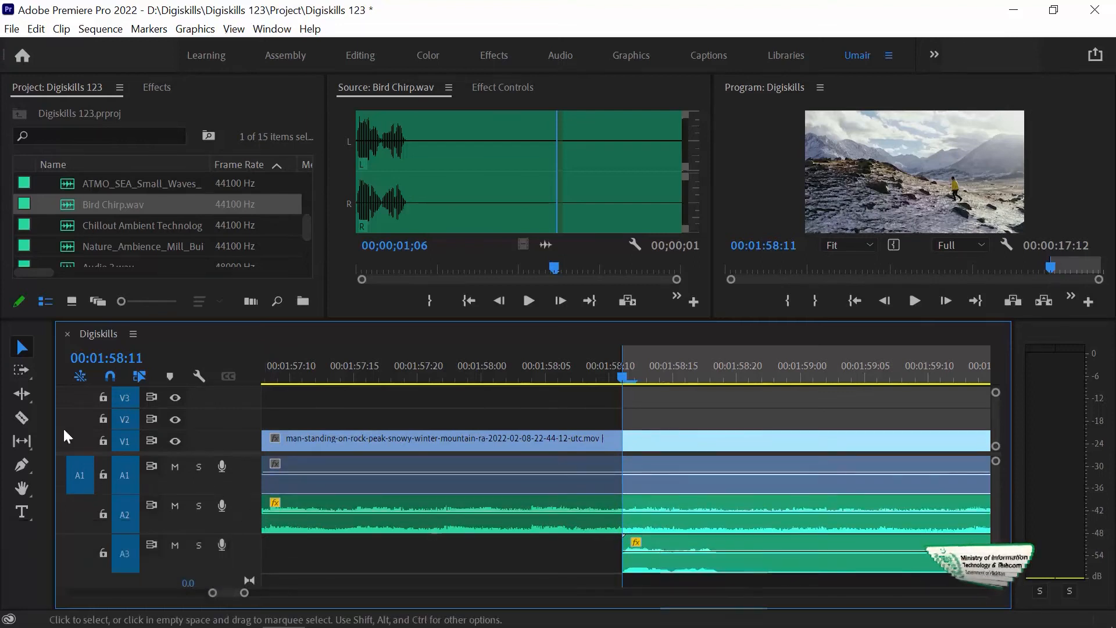
- Add two volume keyframes to the bird chirp with the Pen tool and lower the first, at 00:01:58:11, to -999.0 dB for a fade-in
key("p")
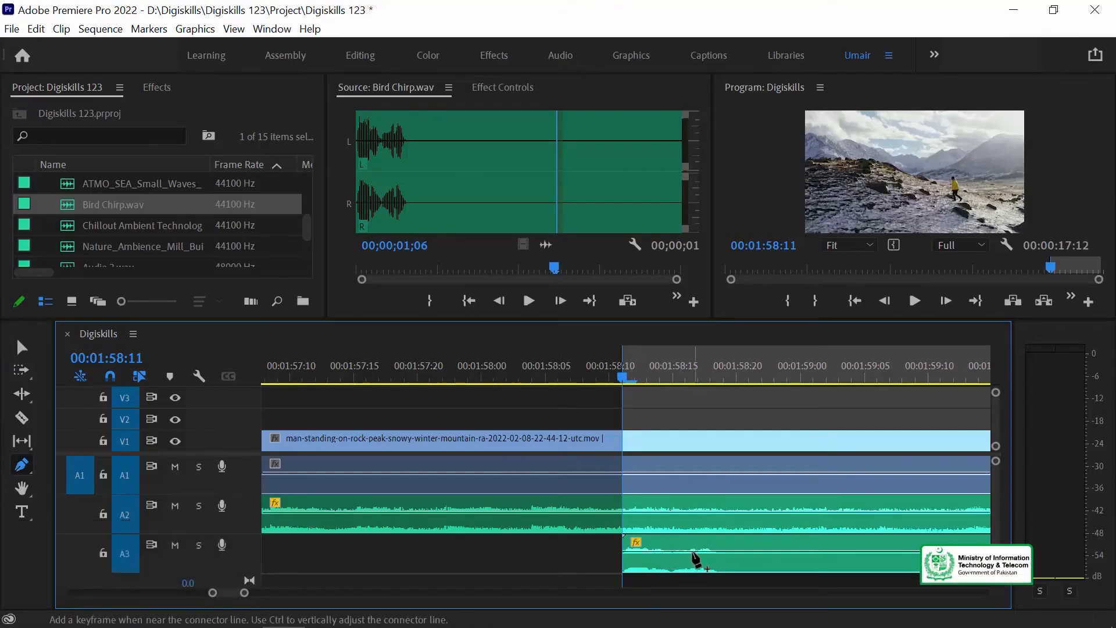
left_click(667, 551)
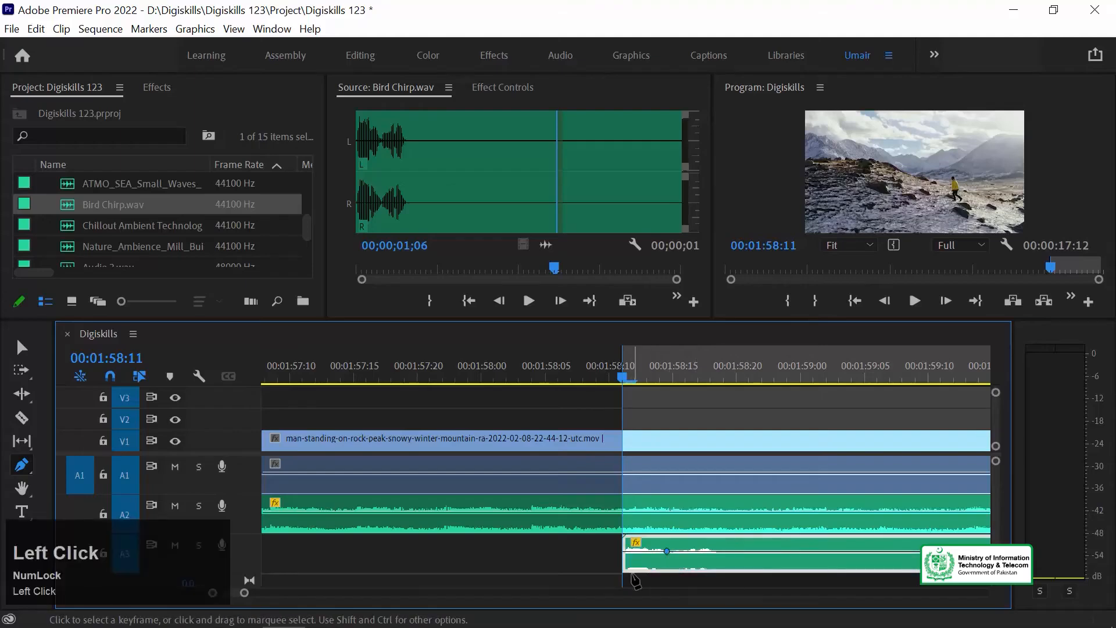
left_click(625, 552)
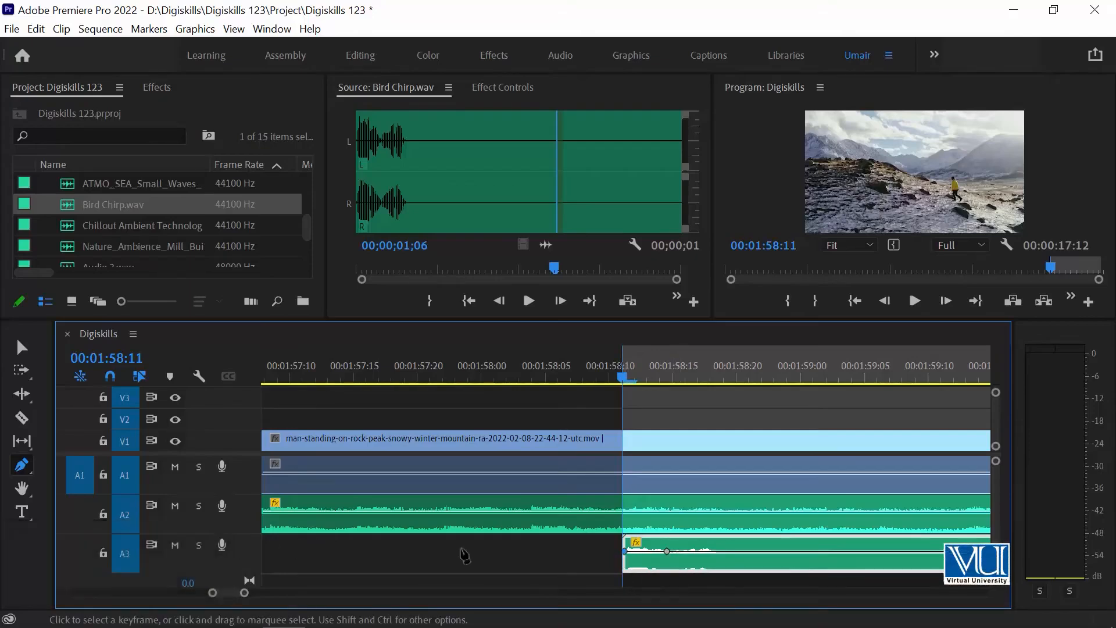
left_click_drag(625, 551, 625, 565)
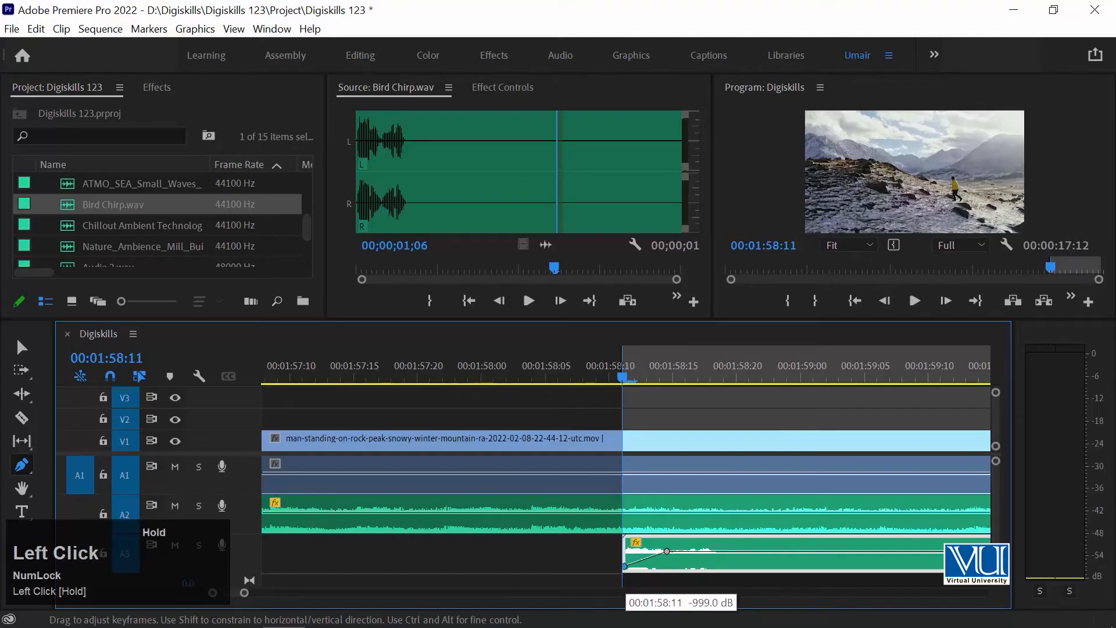
left_click_drag(625, 566, 625, 565)
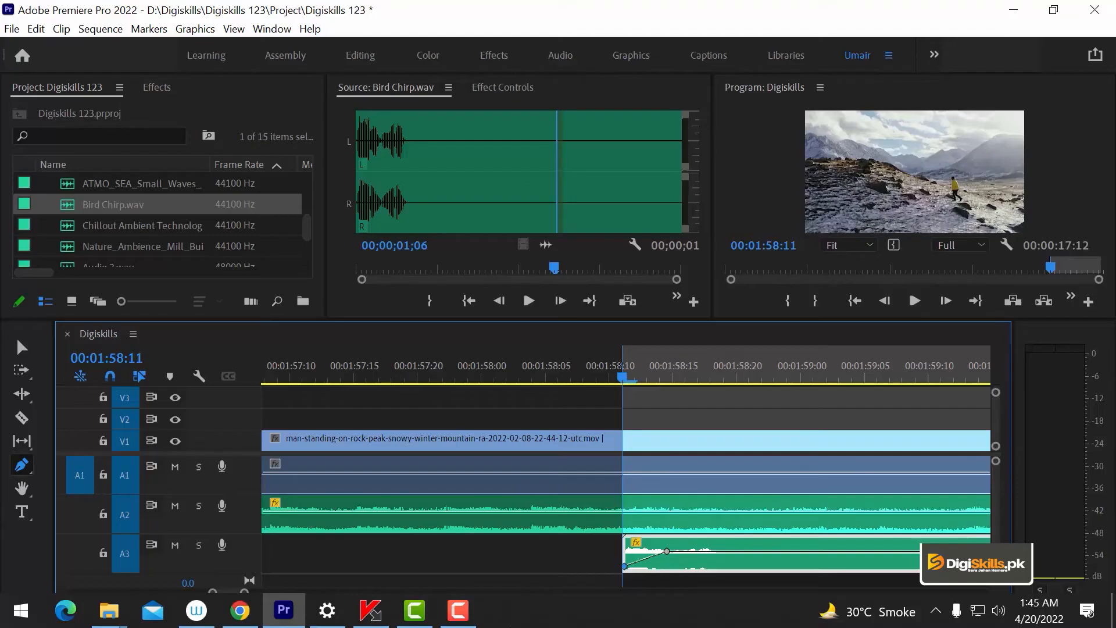
- Play the sequence from 00:01:57:20 to hear the bird chirp's fade-in
left_click(424, 365)
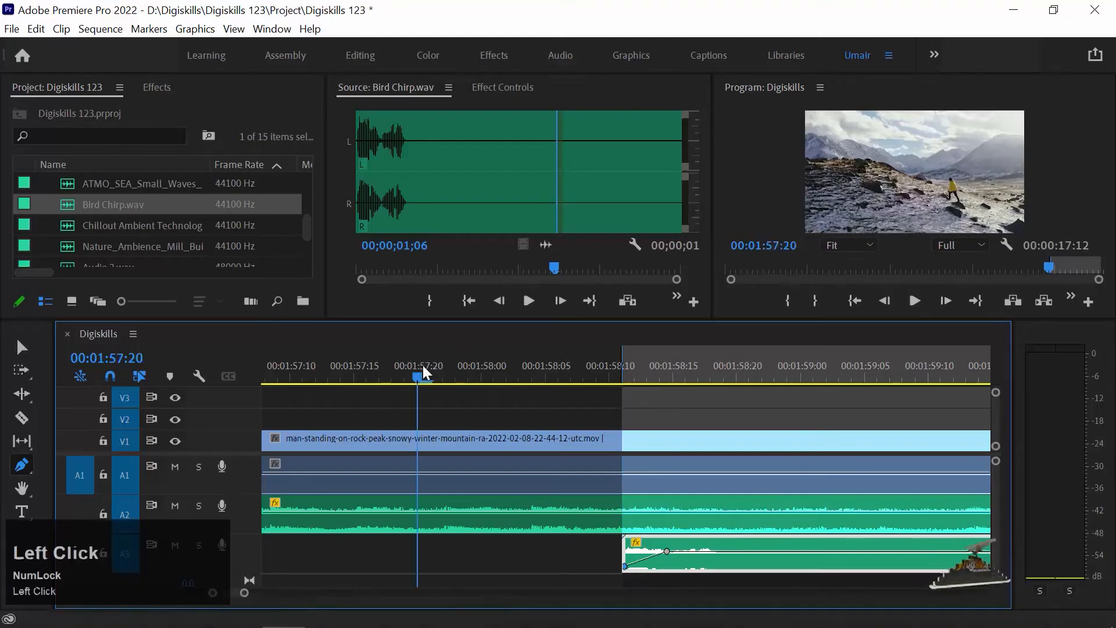
key("space")
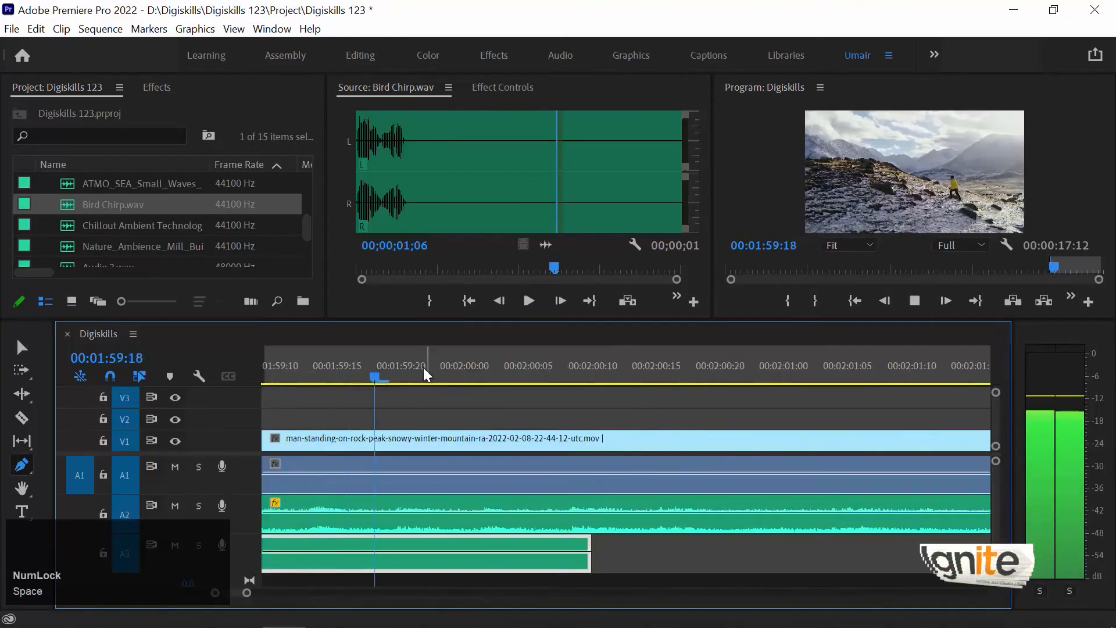
key("space")
- Lengthen the bird chirp's fade-in by moving its second volume keyframe to about seven frames after the clip's start
key("minus")
key("minus")
key("equal")
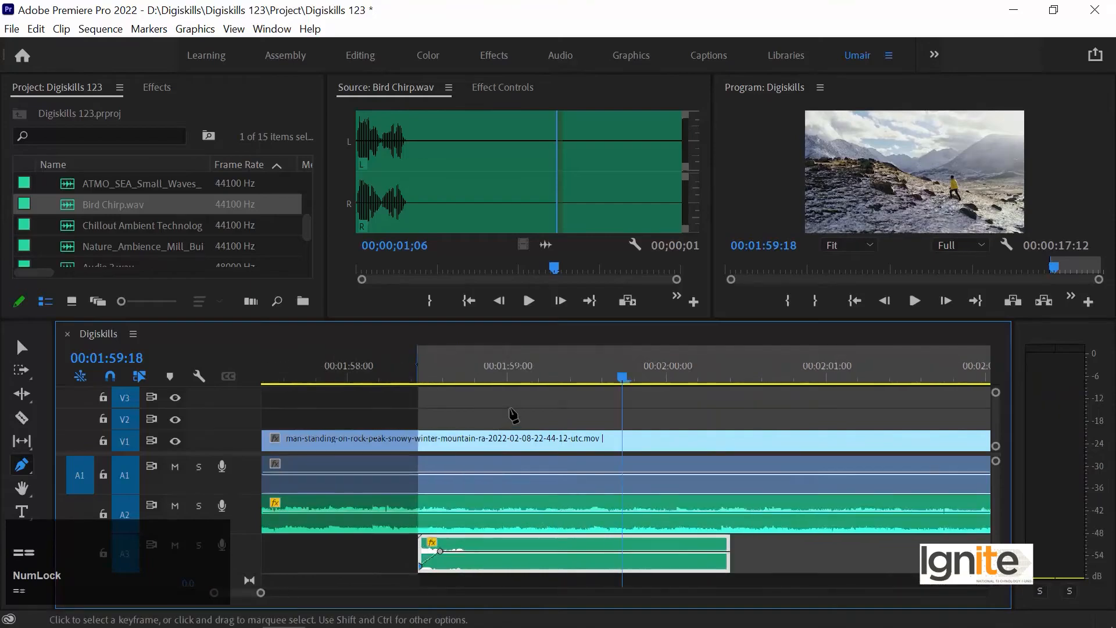
key("equal")
key("Up")
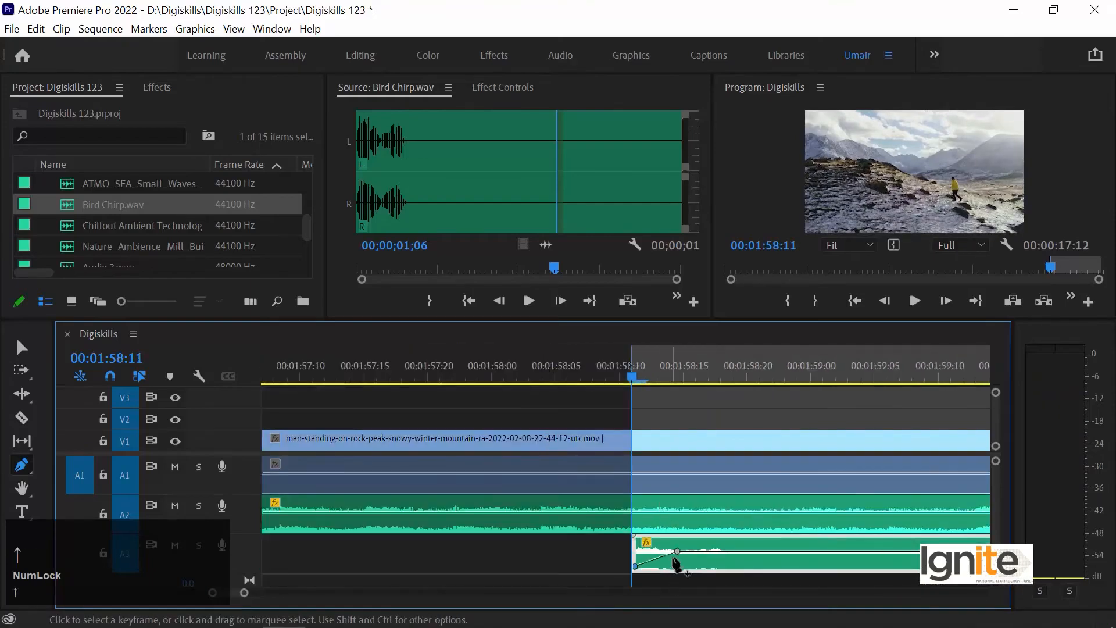
left_click_drag(676, 550, 721, 551)
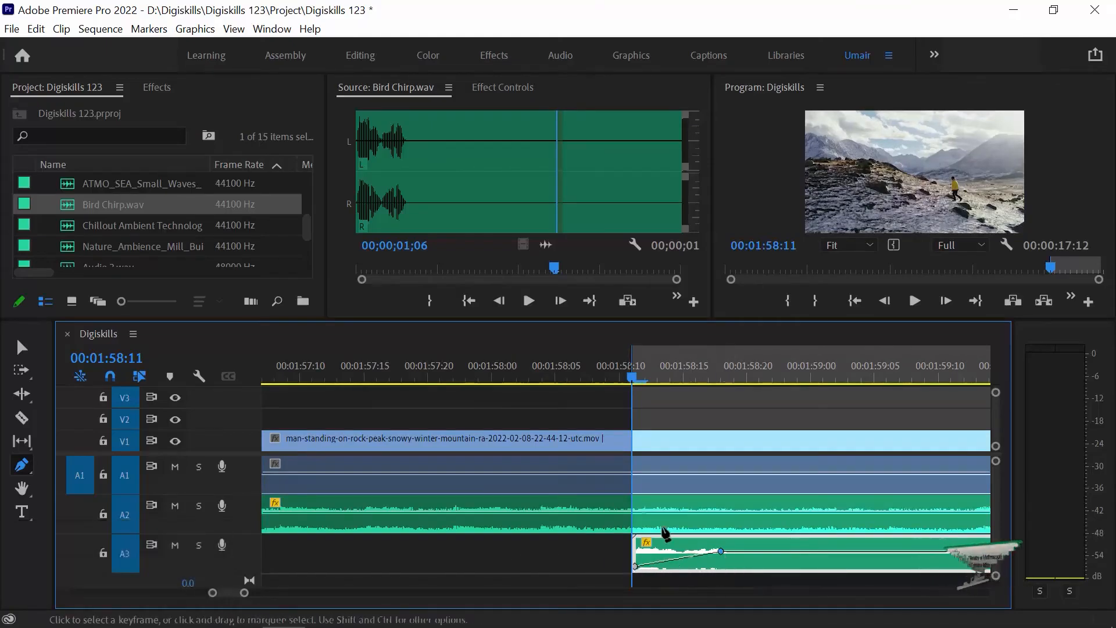
- Play the sequence from about 00:01:57:00 to check the lengthened fade-in of the bird chirp
key("minus")
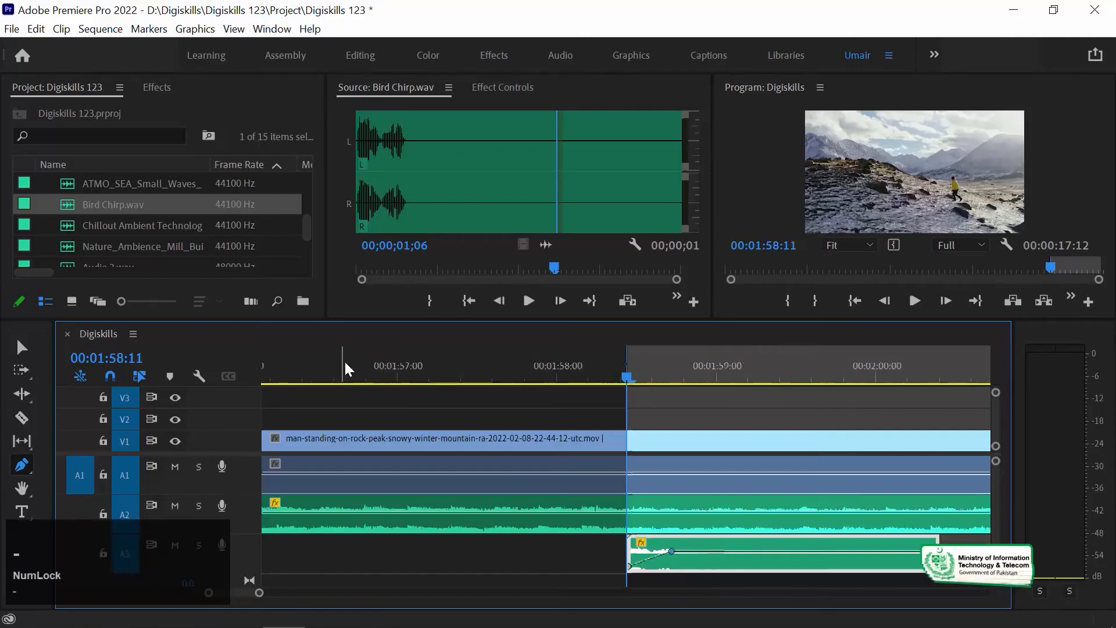
left_click(389, 368)
key("space")
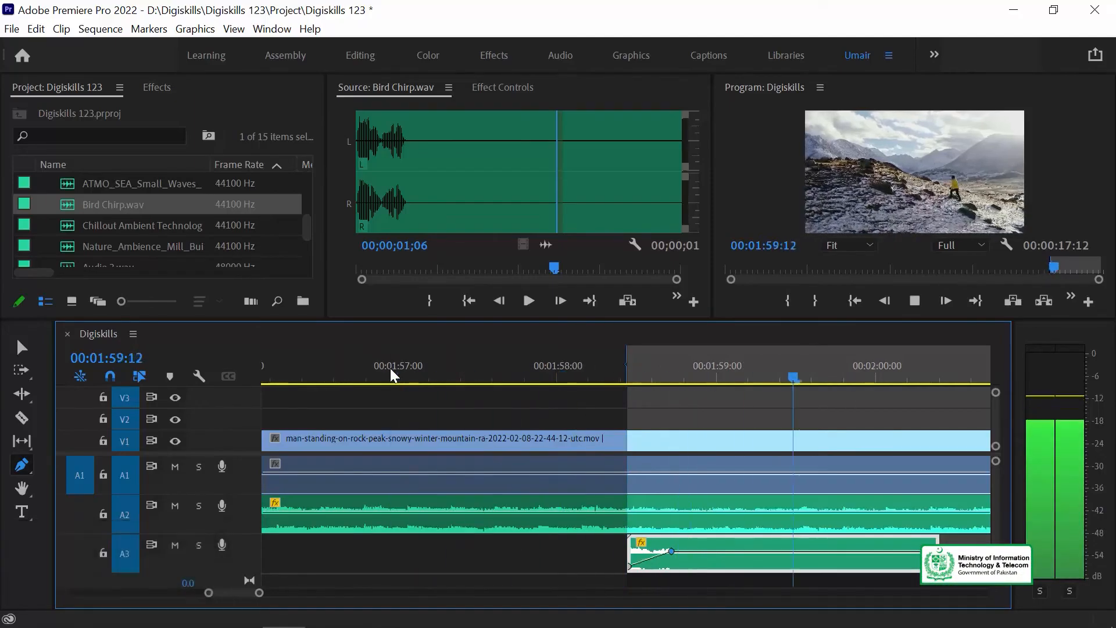
key("space")
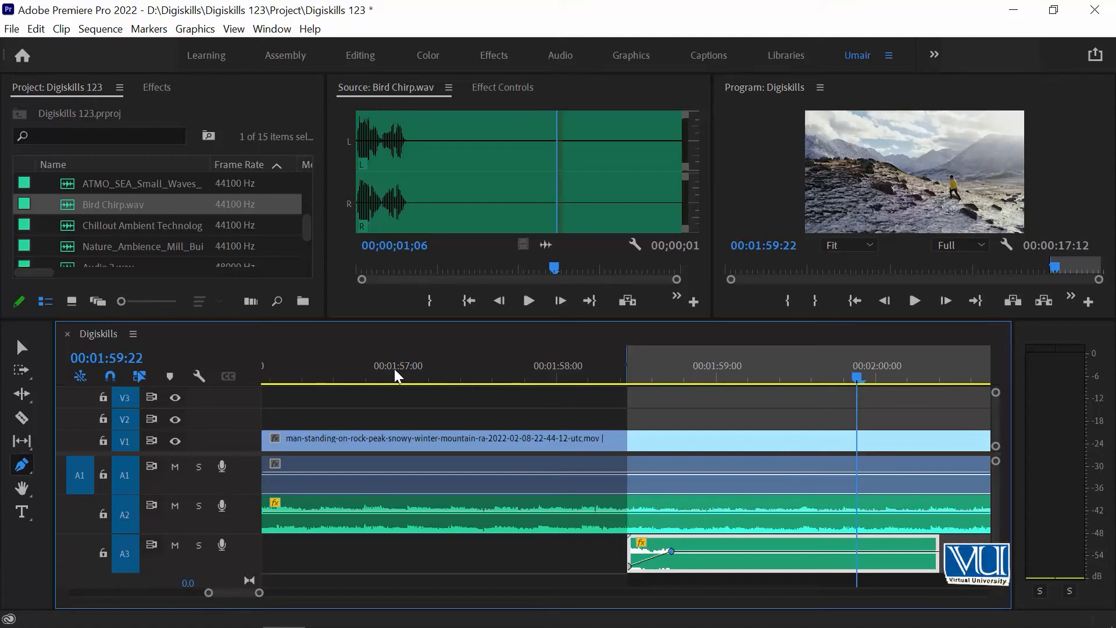
- Open ATMO_SEA_Small_Waves_Harbor_Rocks_01.wav as the source, listen to it and mark an Out point at 00;00;07;01
key("minus")
key("minus")
key("minus")
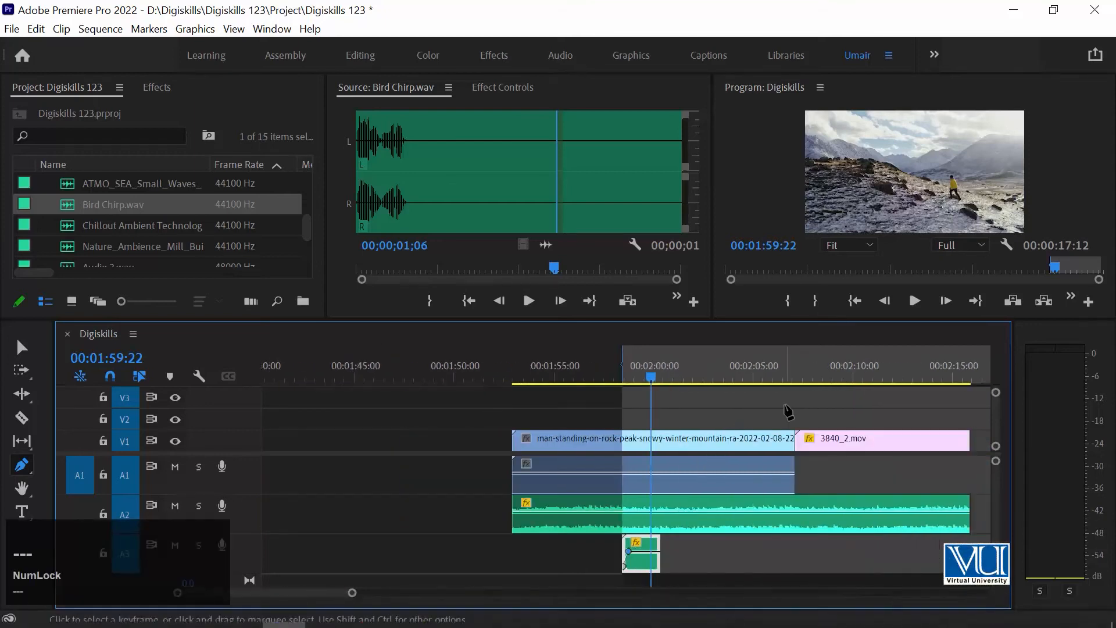
key("v")
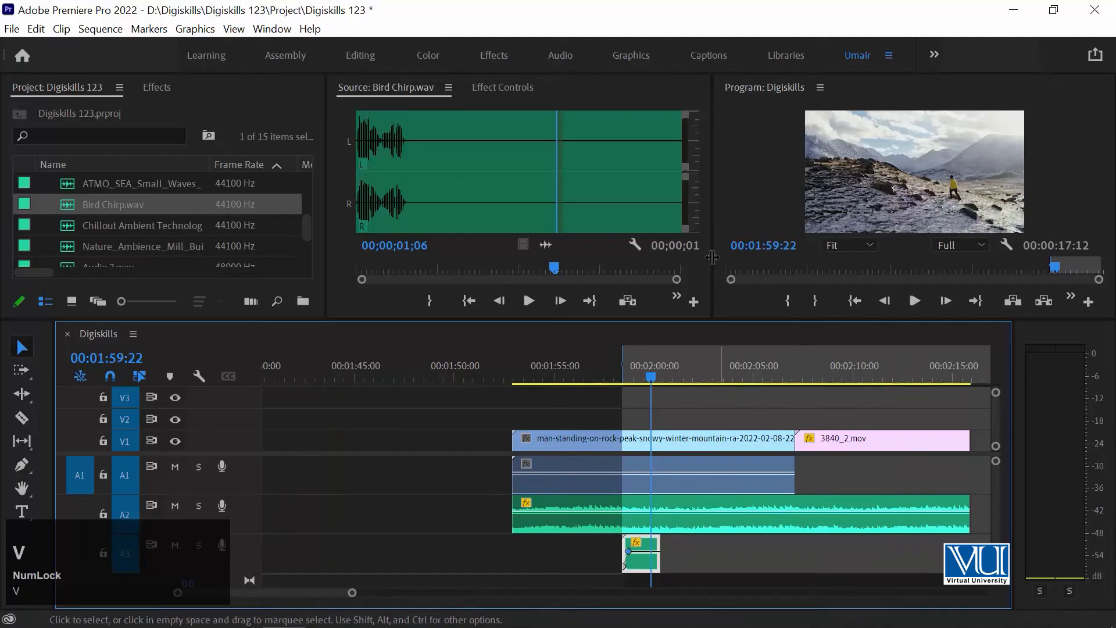
double_click(64, 242)
double_click(72, 184)
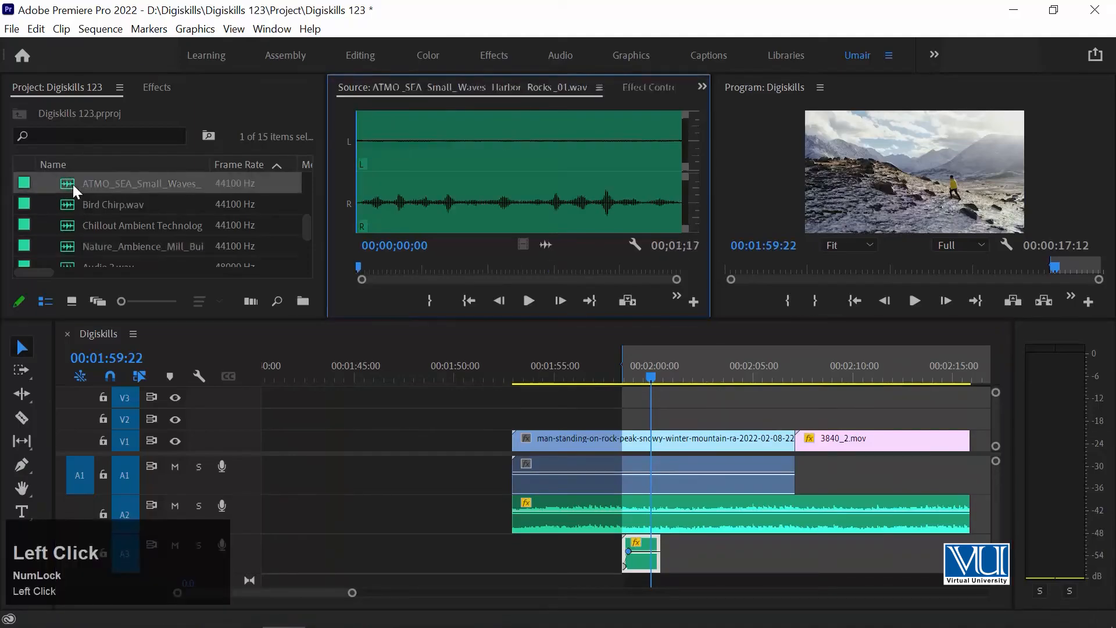
key("space")
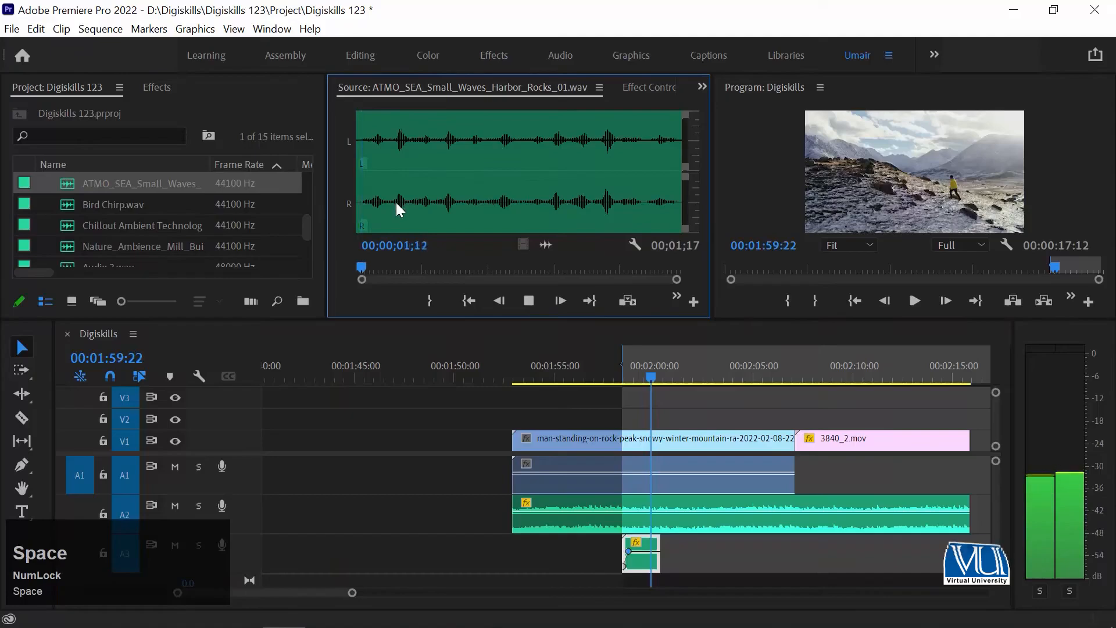
key("space")
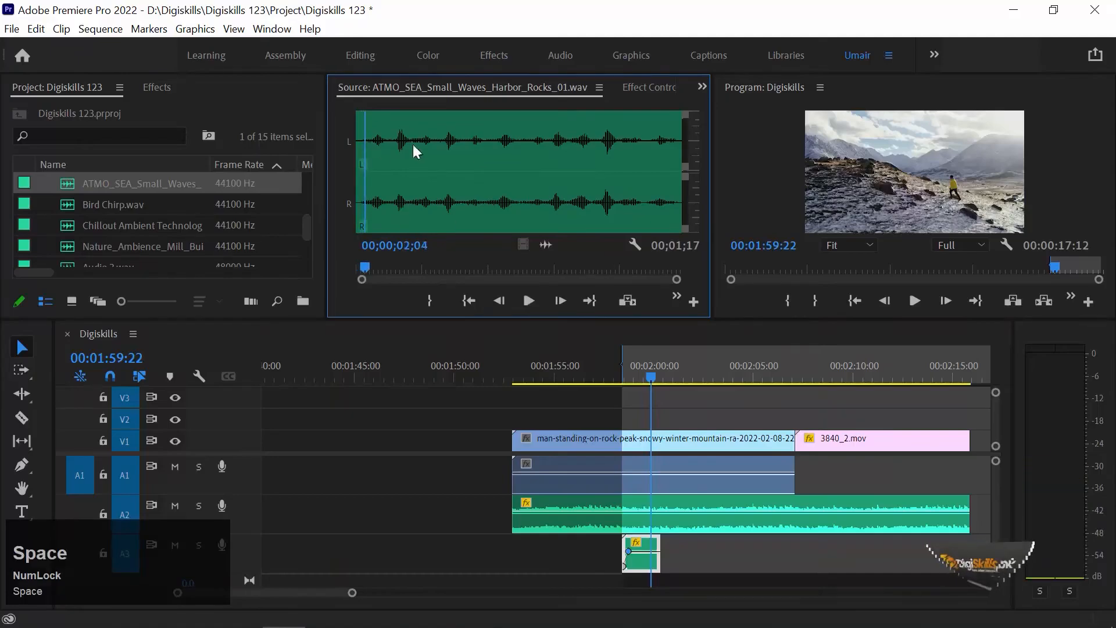
key("space")
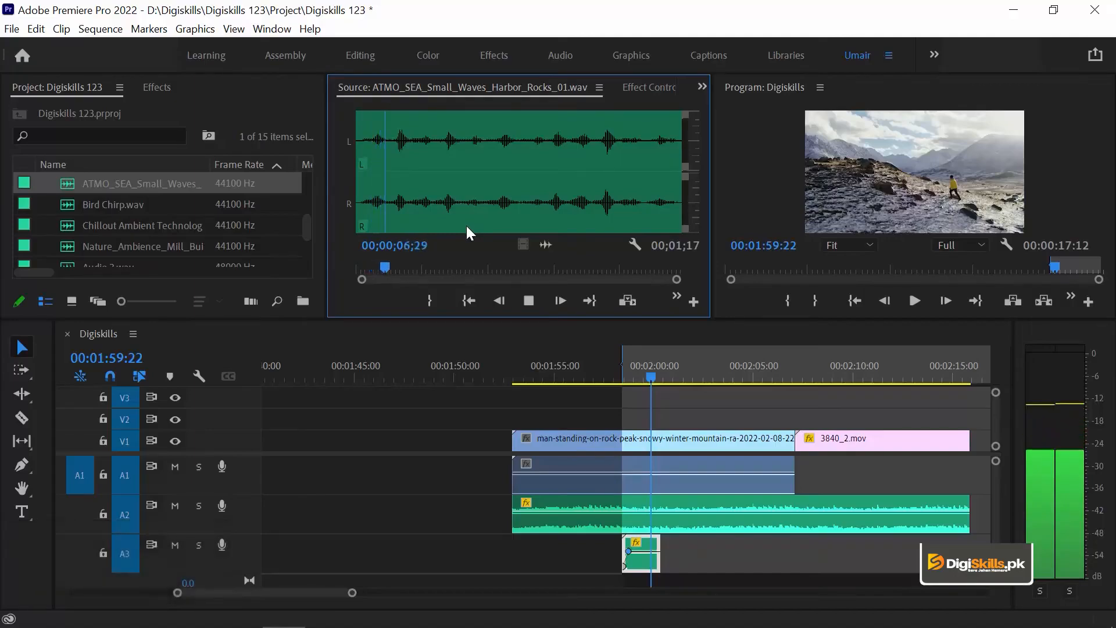
key("o")
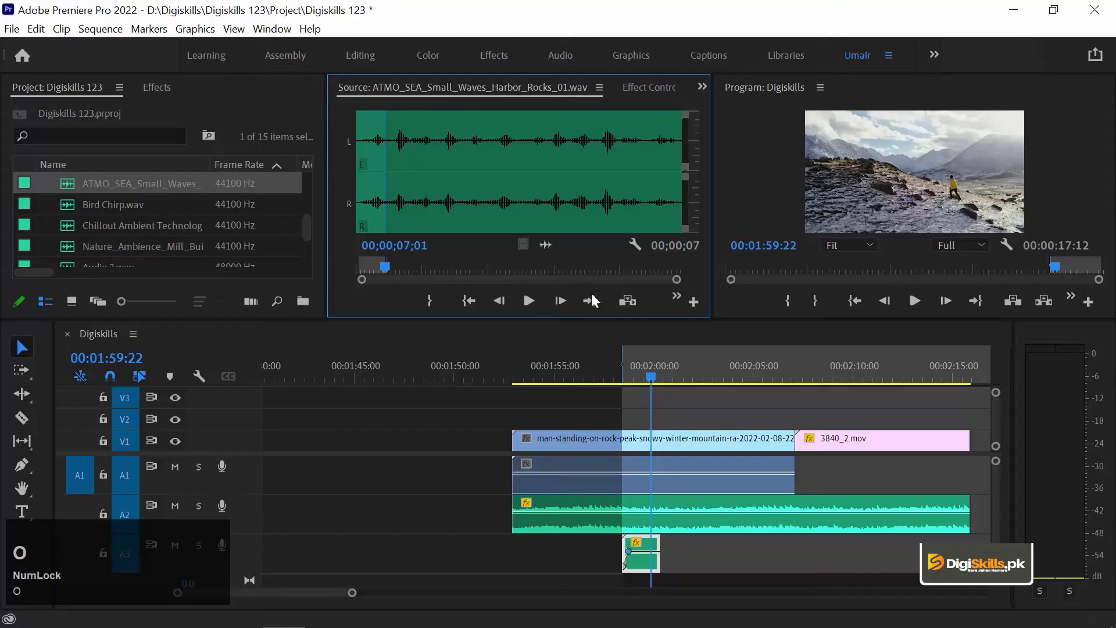
- Place the sea waves audio on A3 at the start of 3840_2.mov and play the sequence from about 00:02:04:00 through it
left_click_drag(542, 242, 797, 560)
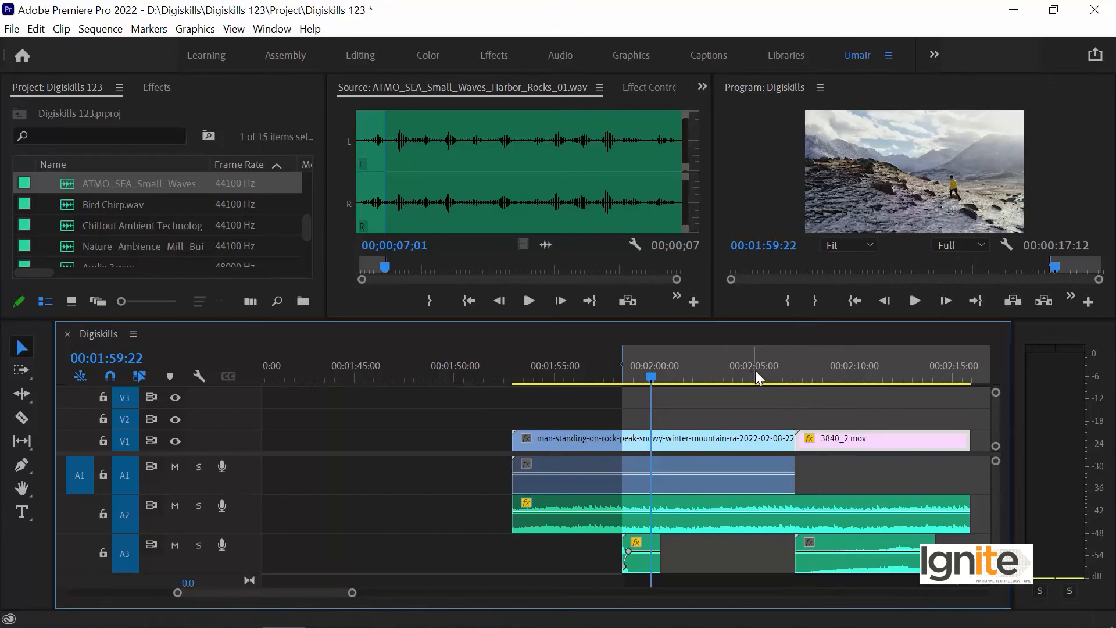
left_click(730, 366)
key("space")
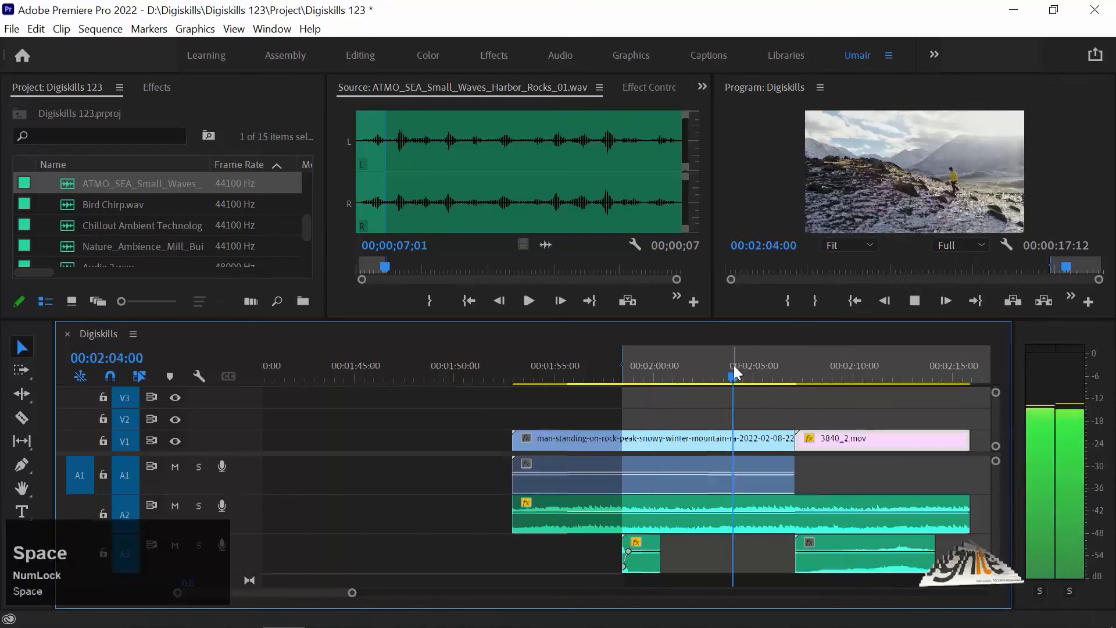
key("minus")
key("equal")
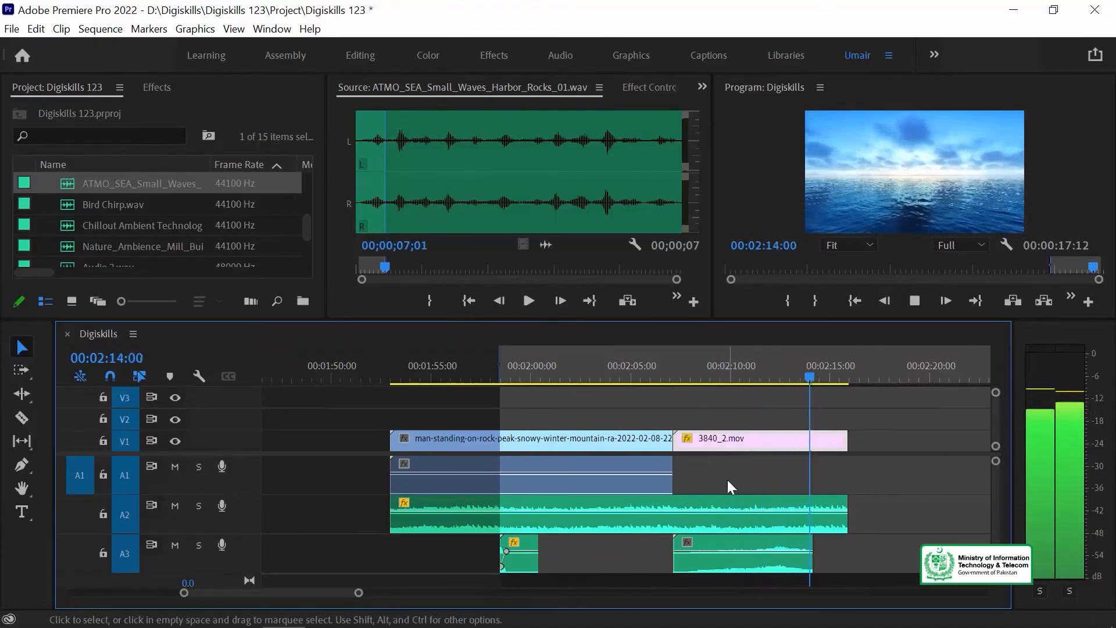
key("space")
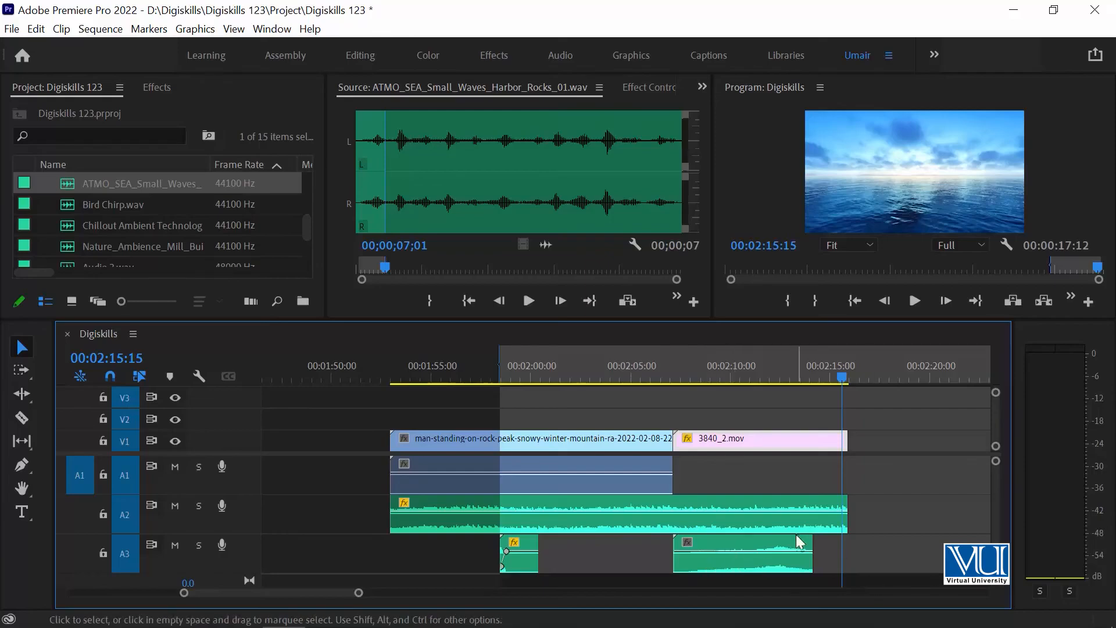
- Move the sea waves clip on A3 earlier to start at about 00:02:05 and extend its end to the end of 3840_2.mov
left_click_drag(714, 539, 683, 538)
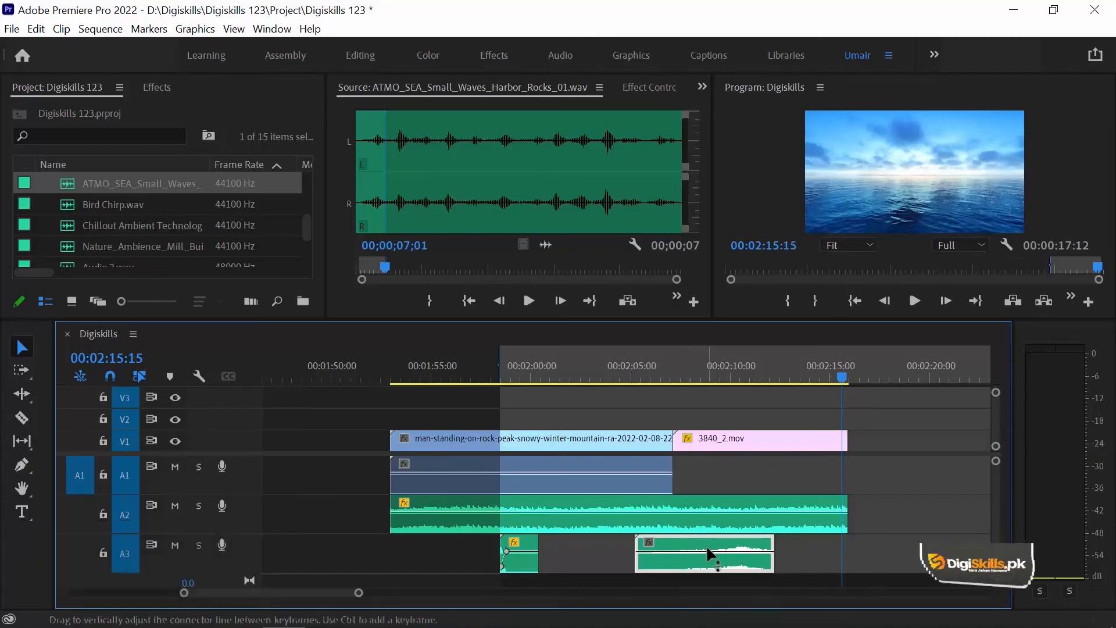
left_click_drag(765, 545, 847, 544)
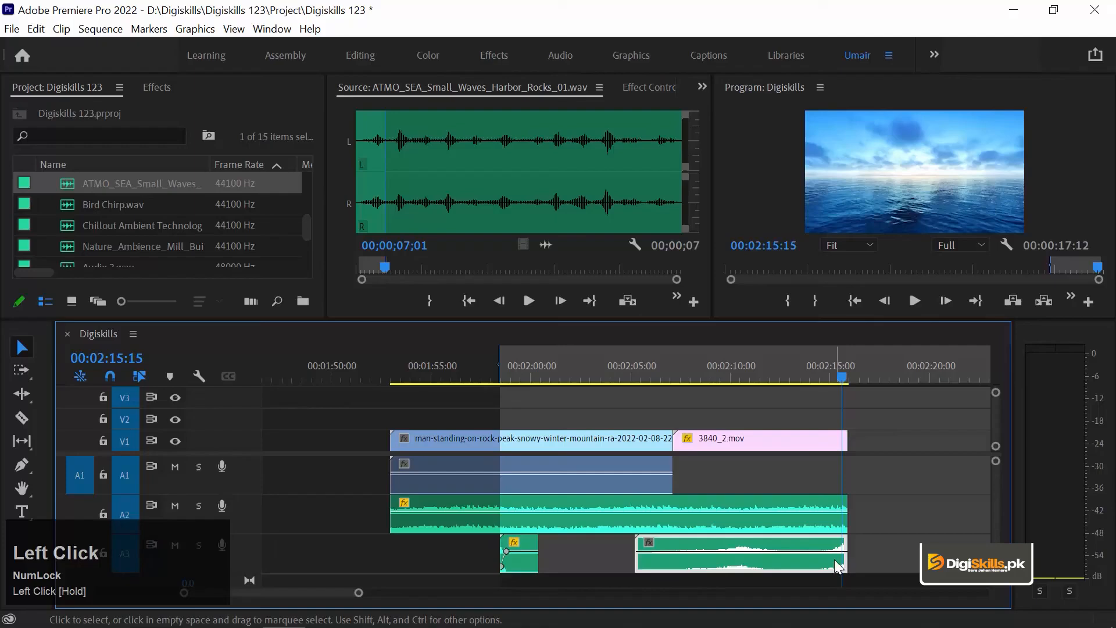
- Shorten the end of the sea waves clip on A3 to about 00:02:14 and play the sequence from about 00:02:05:00
left_click_drag(845, 551, 825, 544)
key("ctrl+z")
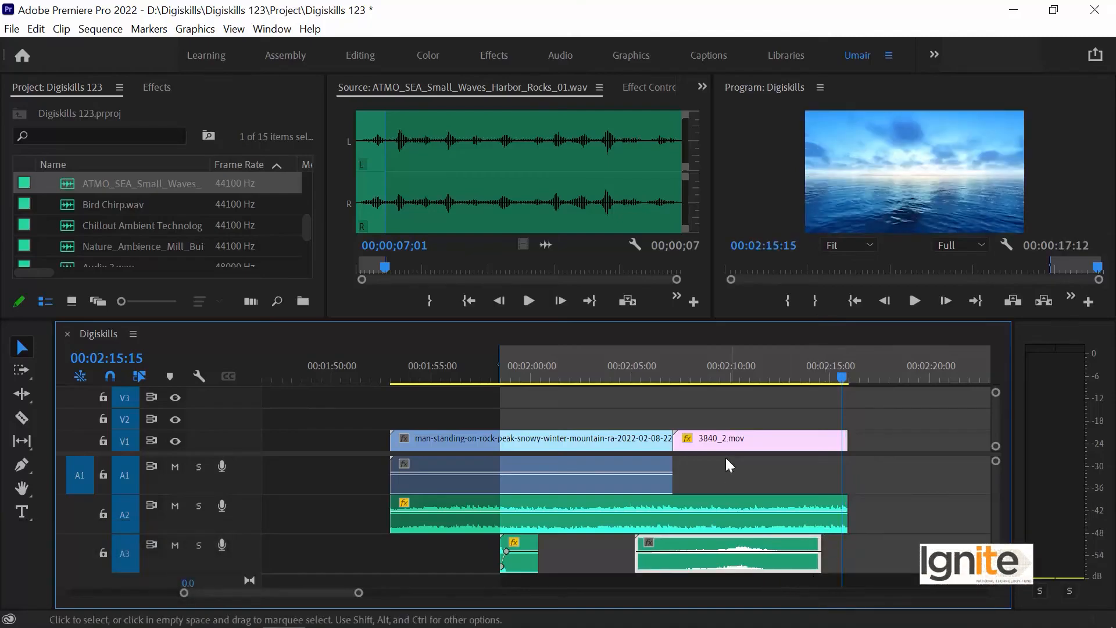
left_click(630, 372)
key("space")
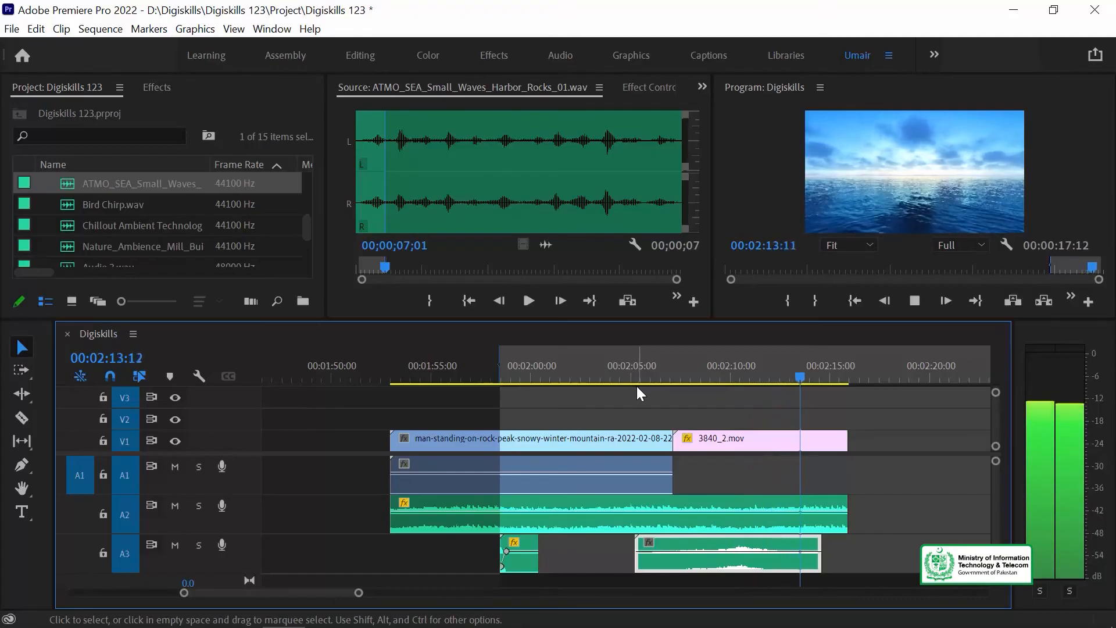
key("space")
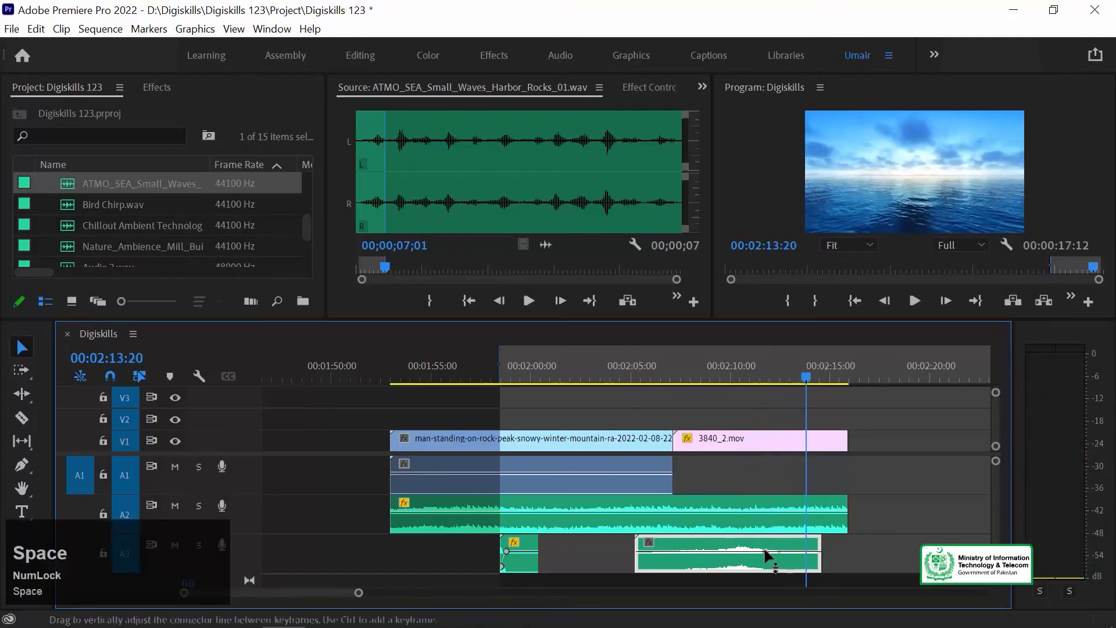
- Adjust the sea waves clip's audio gain by -6 dB and play the sequence from about 00:02:09 to check its level
right_click(730, 543)
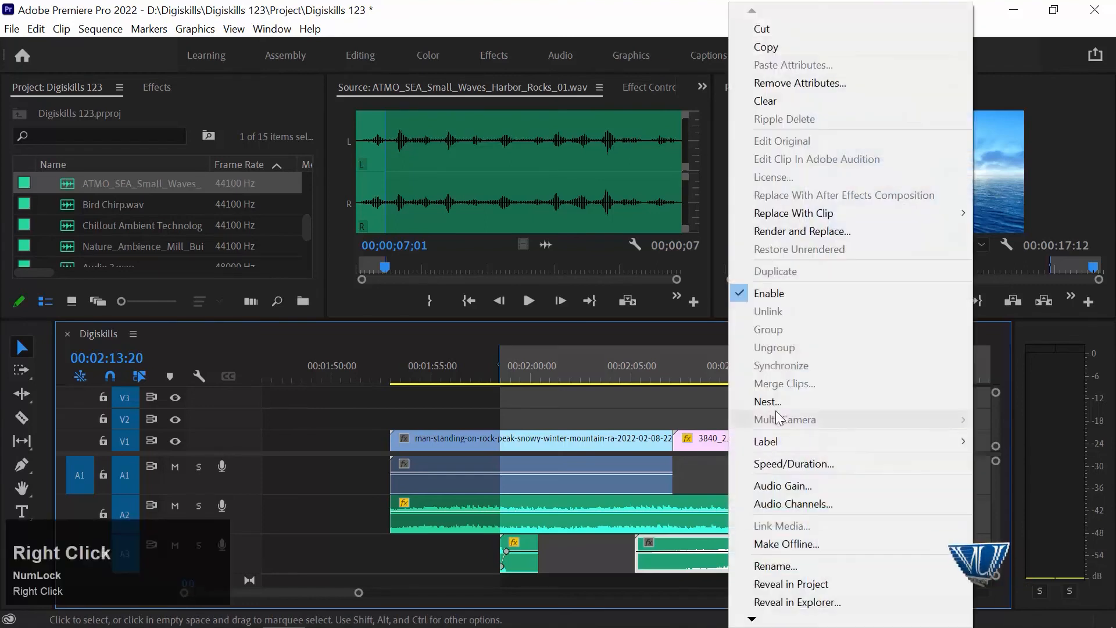
left_click(784, 486)
type("-6")
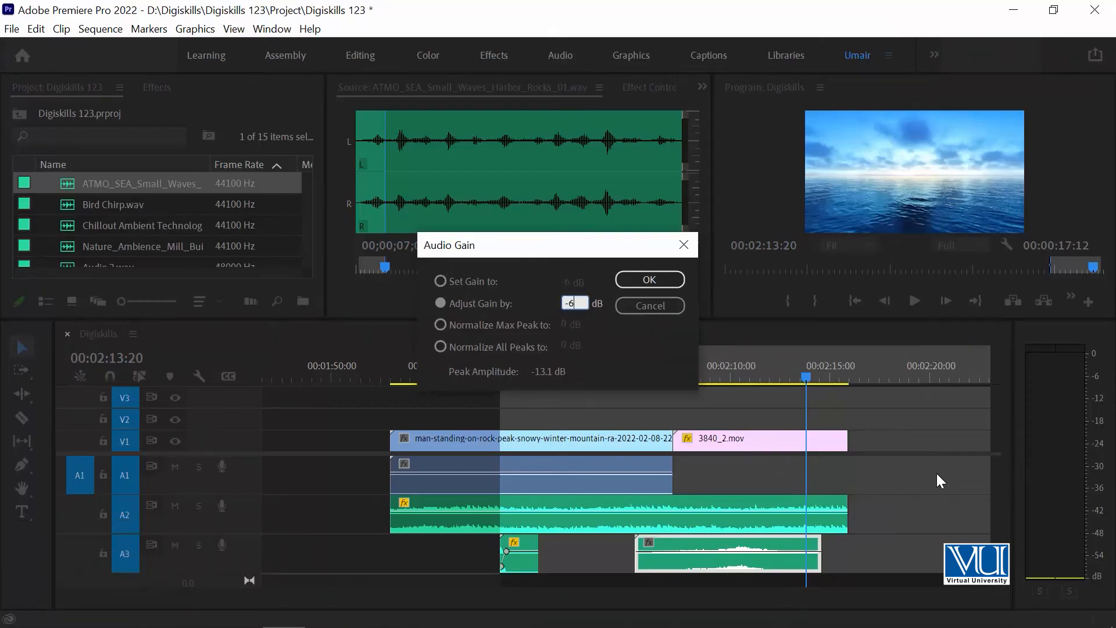
key("Return")
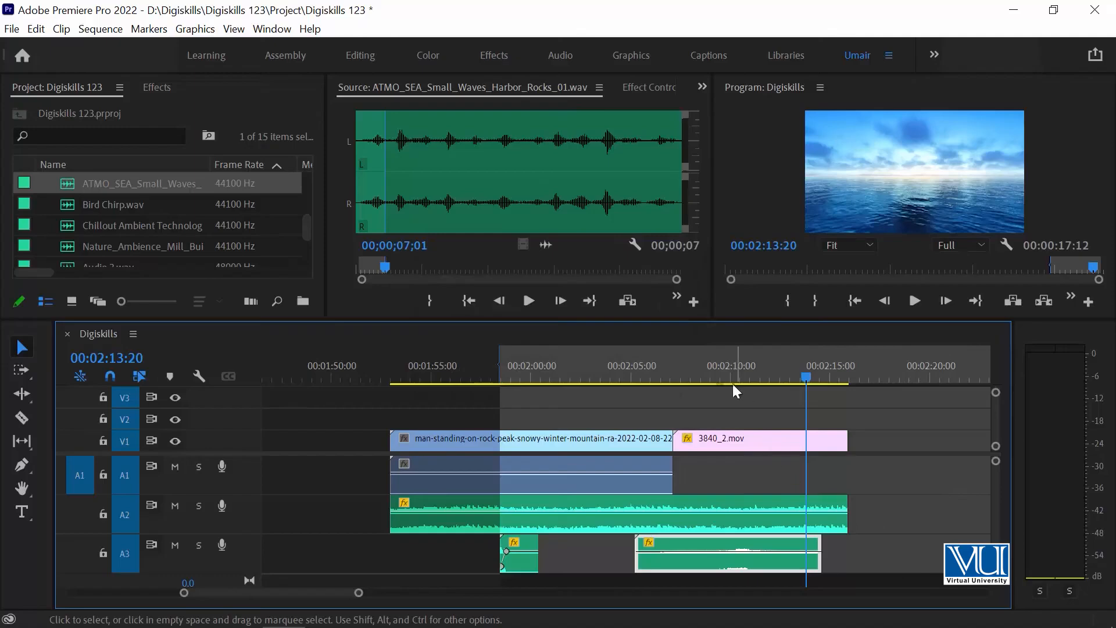
left_click(717, 368)
key("space")
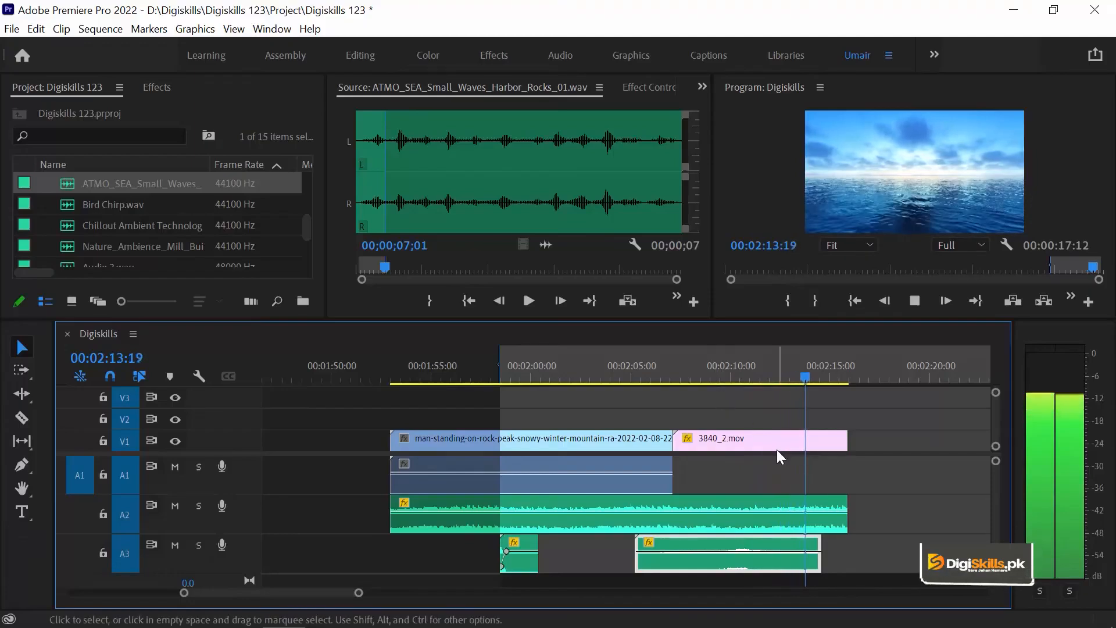
key("space")
- Add three volume keyframes around 00:02:10 on the sea waves clip and raise the middle one to 15 dB
key("equal")
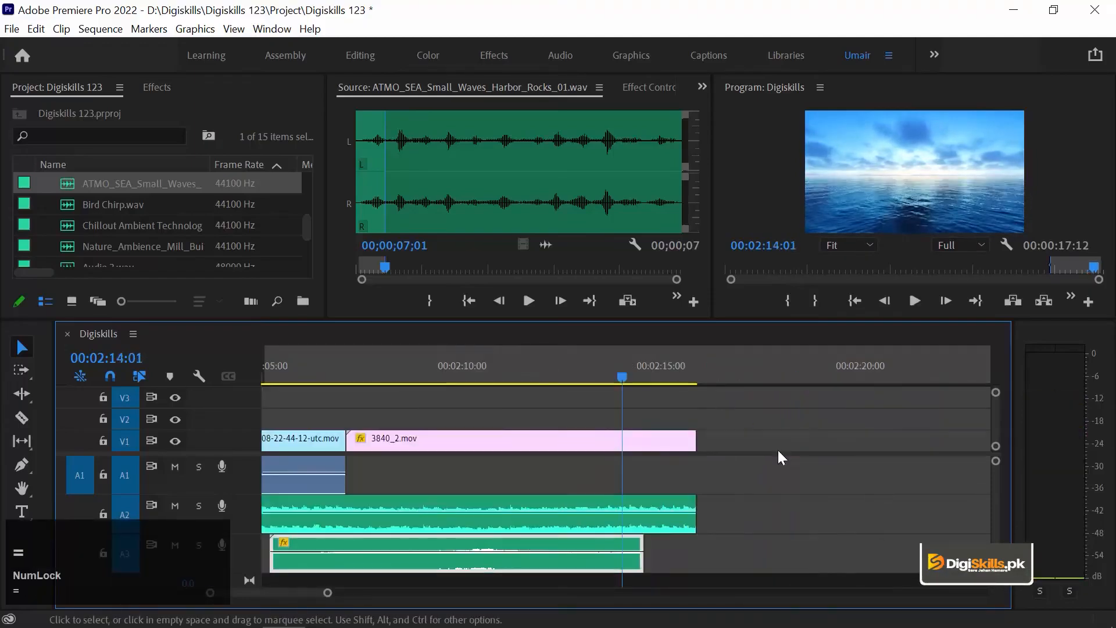
key("p")
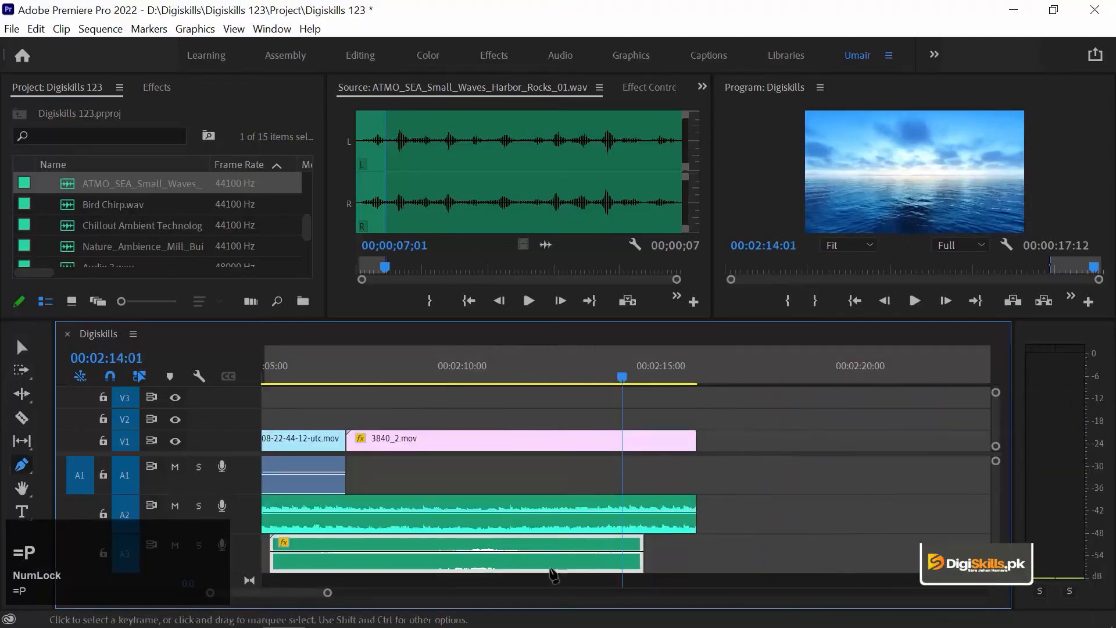
left_click(446, 551)
left_click(475, 551)
left_click_drag(462, 550, 462, 543)
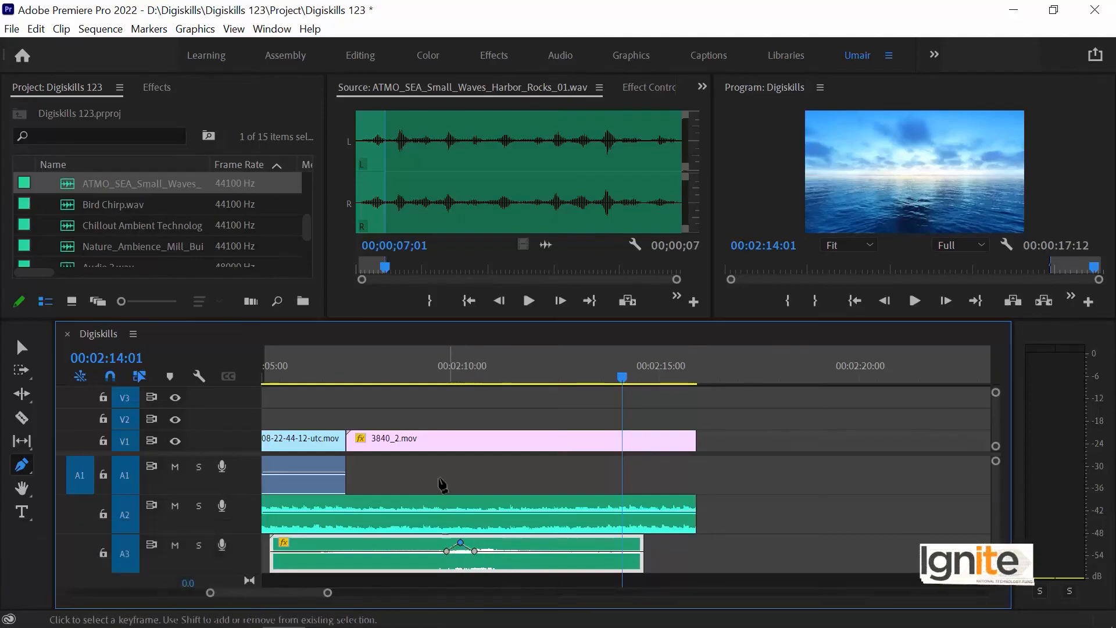
- Play the sequence through the raised volume keyframe around 00:02:10 and inspect that keyframe's level
left_click(415, 370)
key("space")
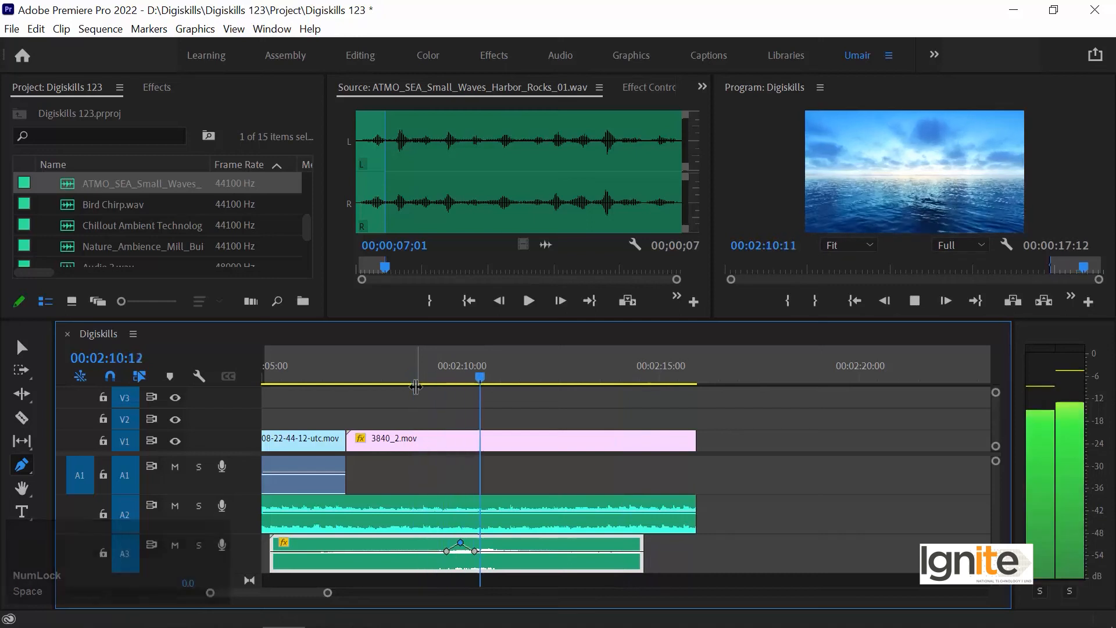
key("space")
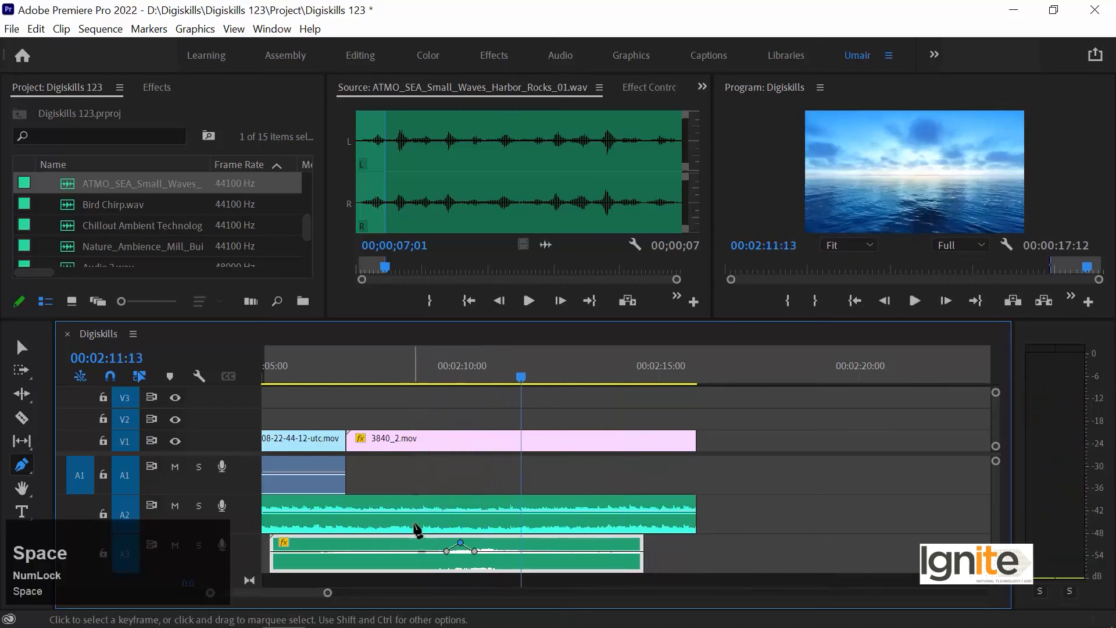
left_click(429, 370)
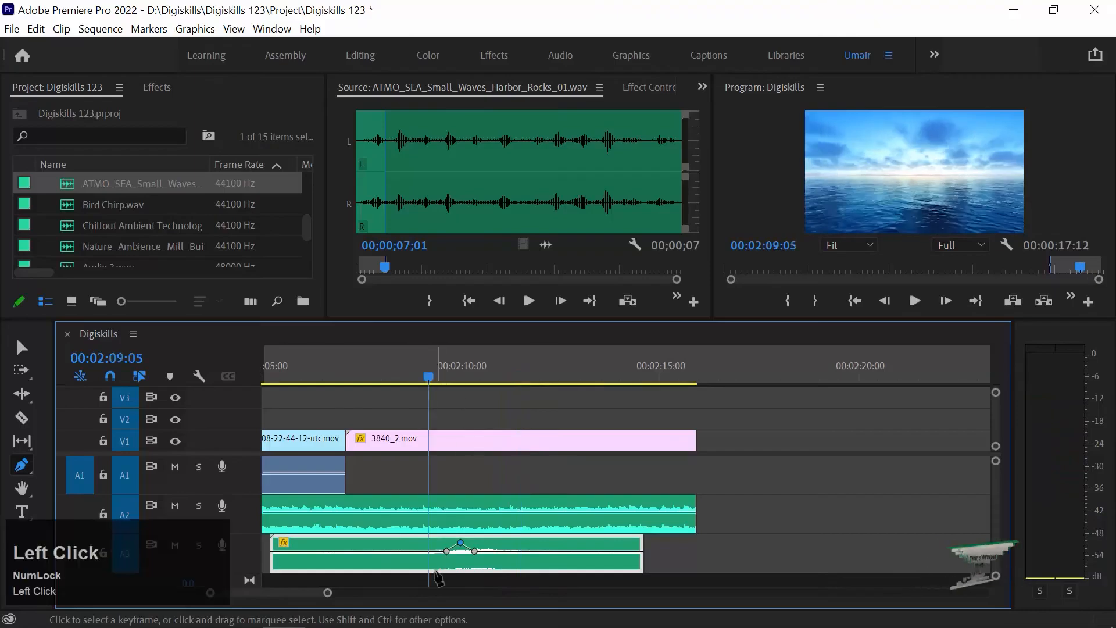
left_click(461, 544)
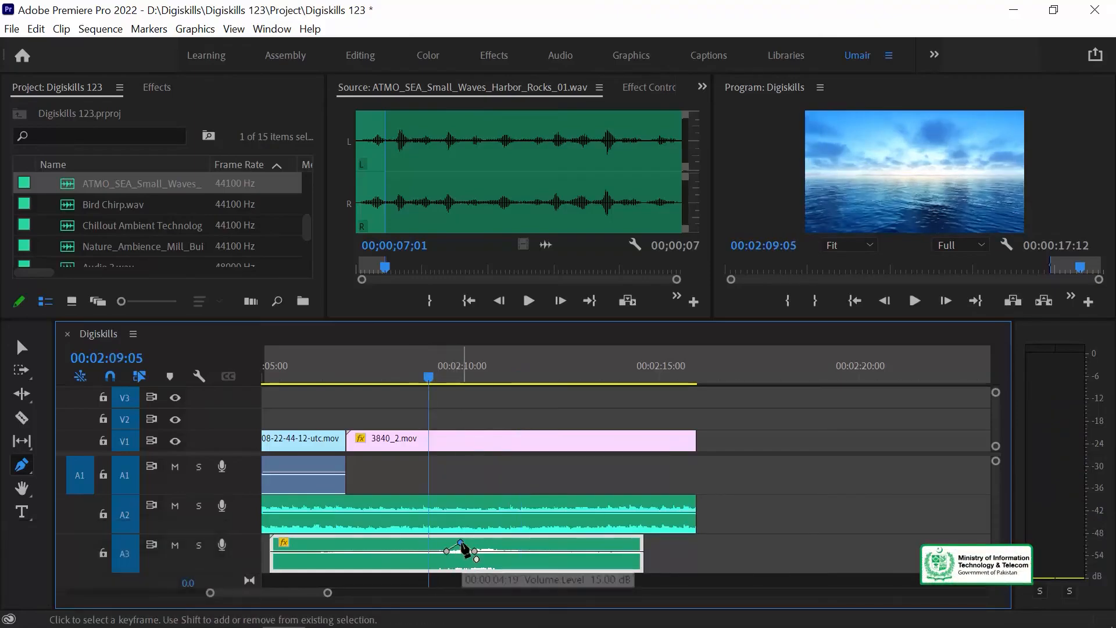
left_click(376, 364)
key("space")
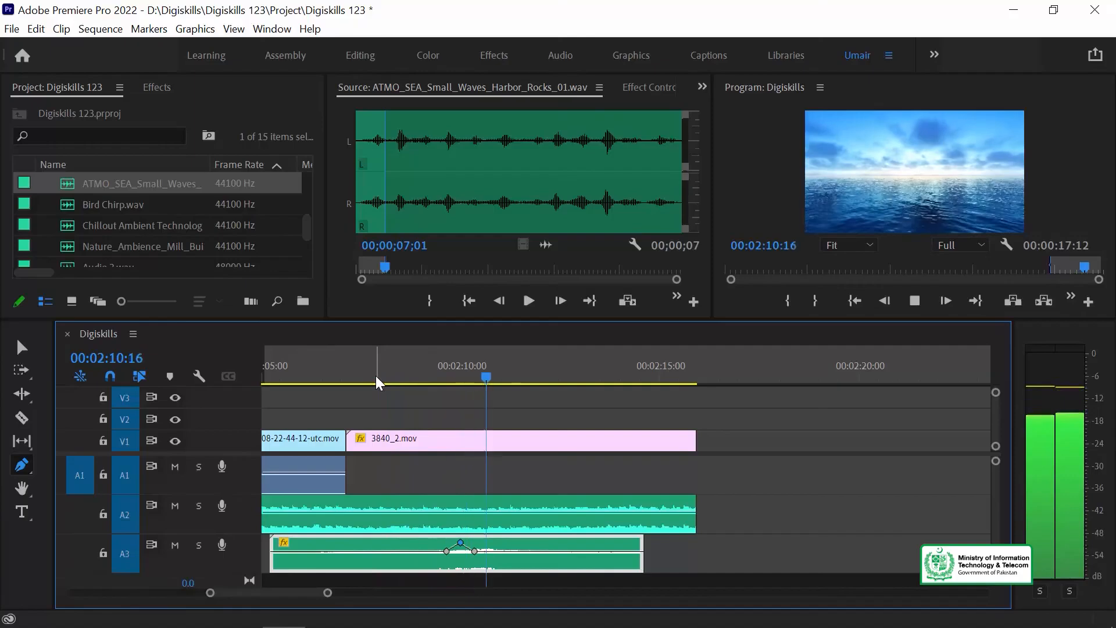
key("space")
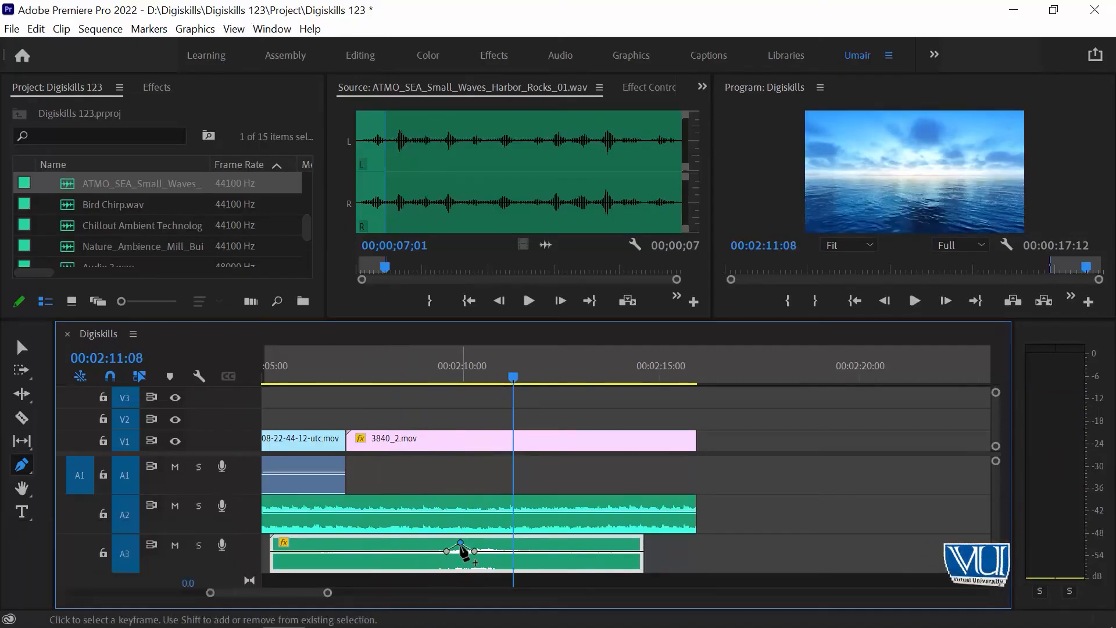
- Lower the middle volume keyframe on the sea waves clip into a dip and play the sequence from 00:02:07:12
left_click_drag(461, 545, 461, 565)
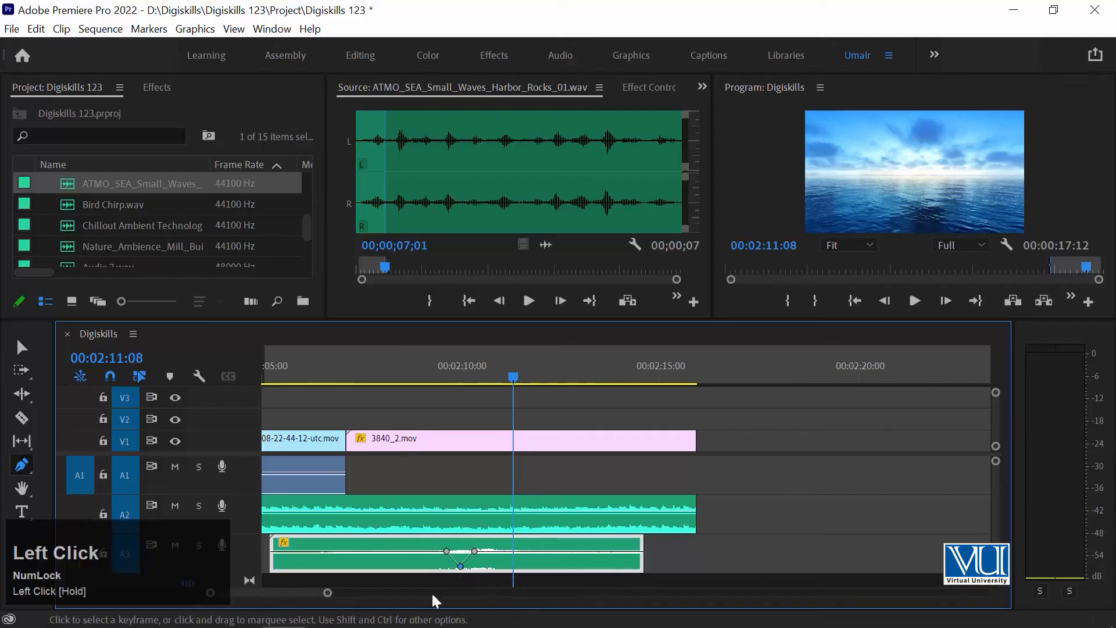
left_click(362, 375)
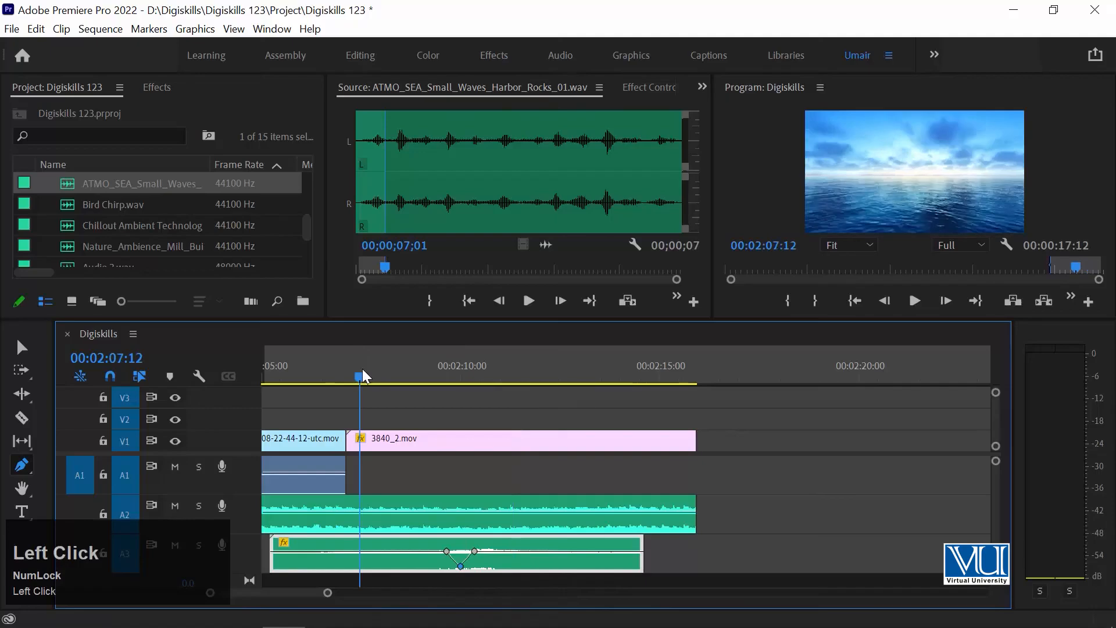
key("space")
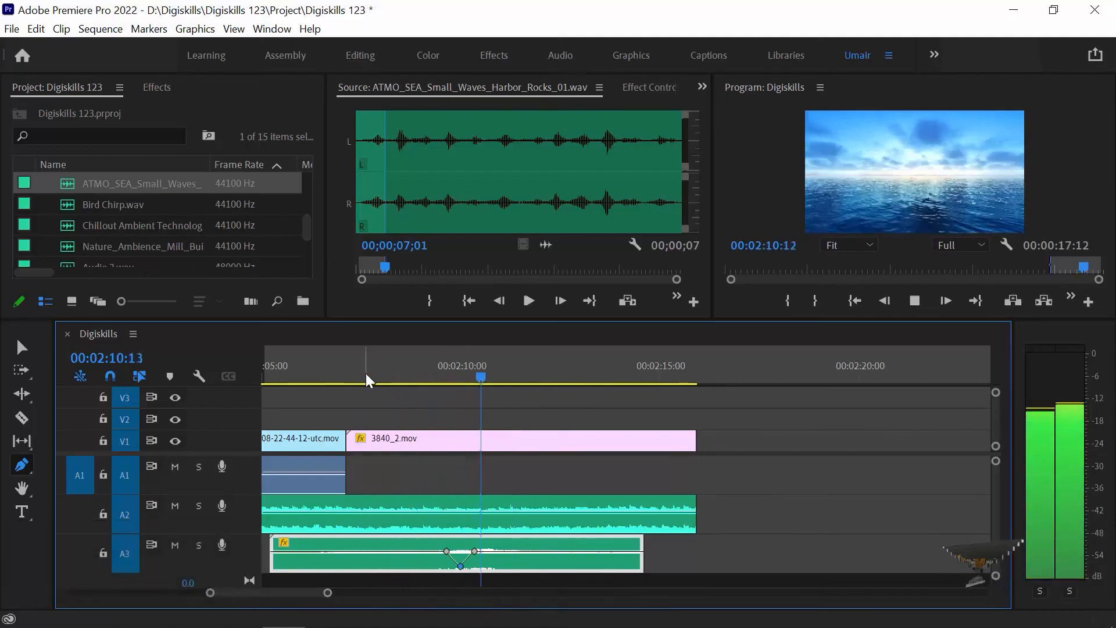
key("space")
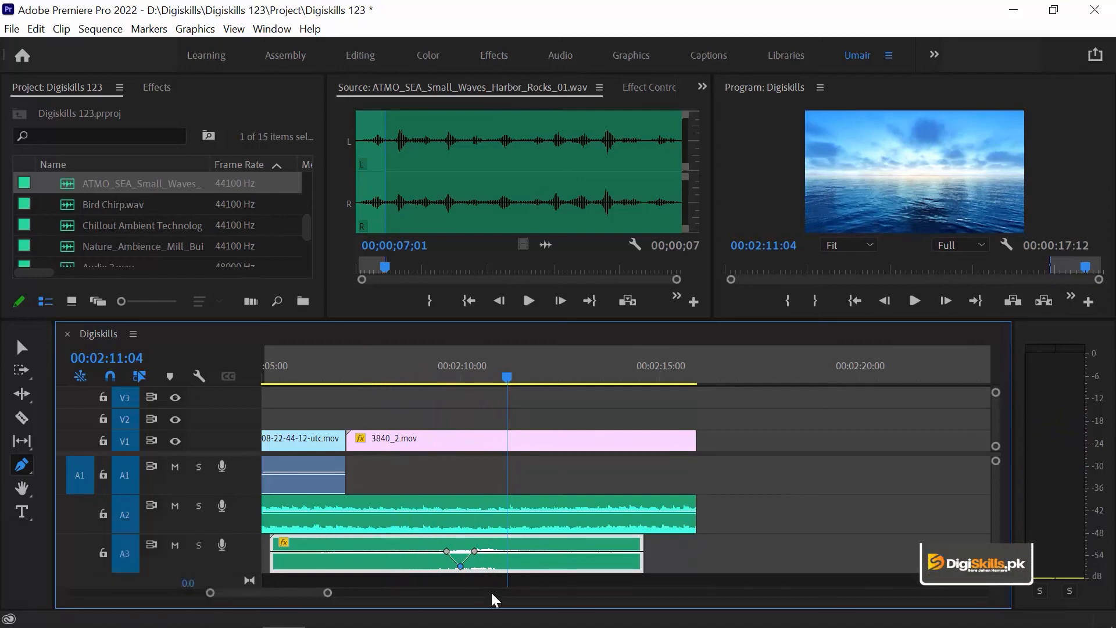
- Delete the volume keyframes around 00:02:10 from the sea waves clip on A3
key("ctrl")
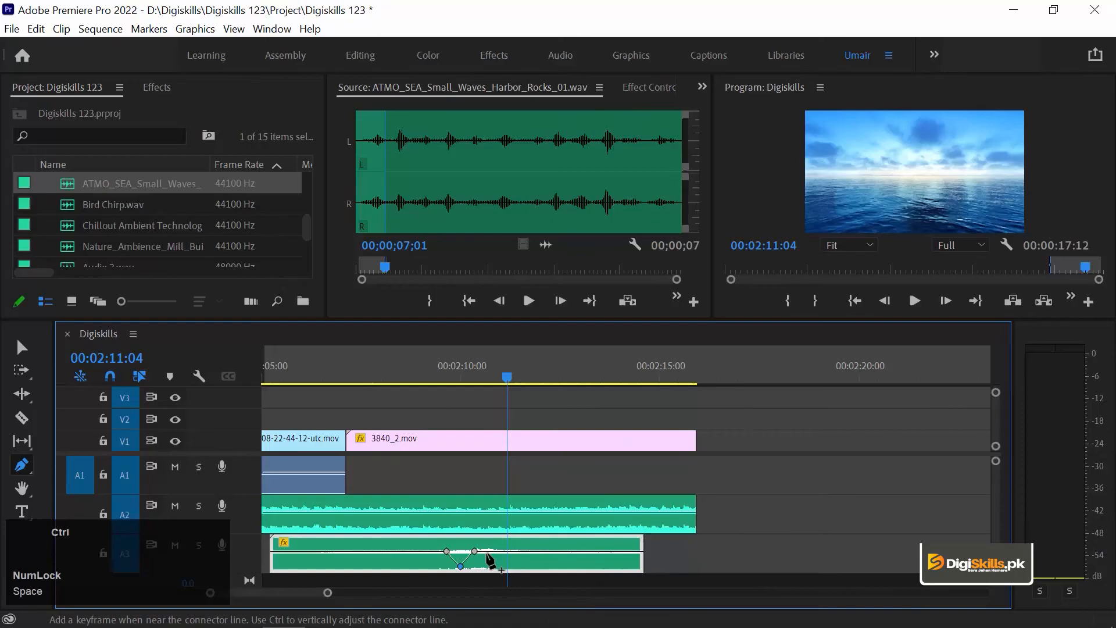
left_click(475, 551)
key("Delete")
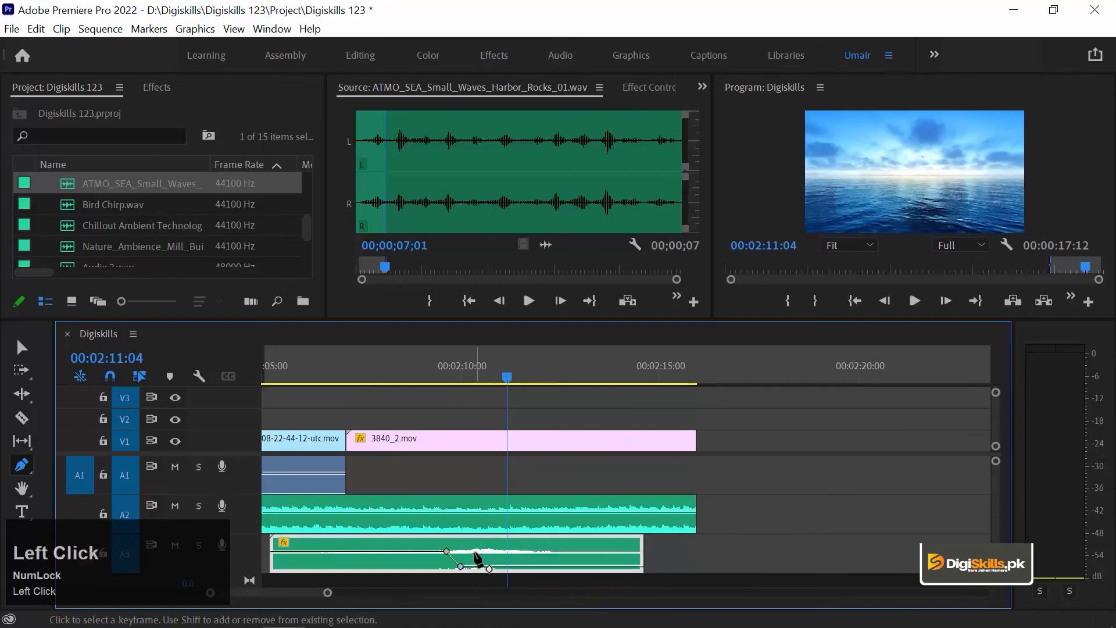
left_click_drag(462, 564, 451, 555)
key("Delete")
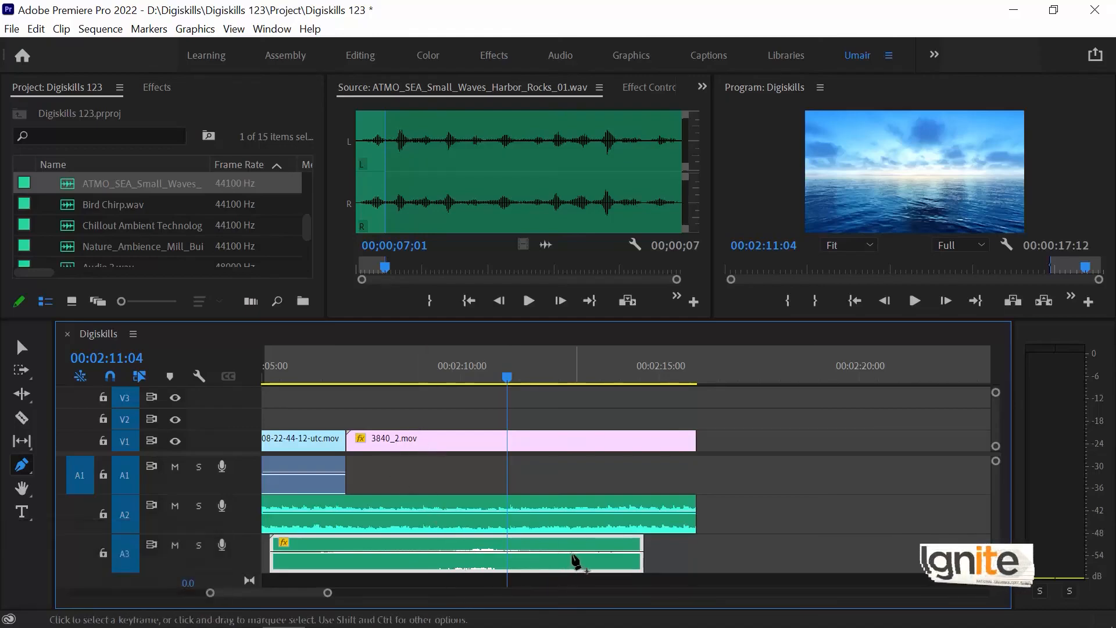
- Keyframe the sea waves clip's volume to fade in until about 00:02:07 and fade out from about 00:02:13 to its end
left_click(569, 551)
left_click_drag(601, 552, 641, 566)
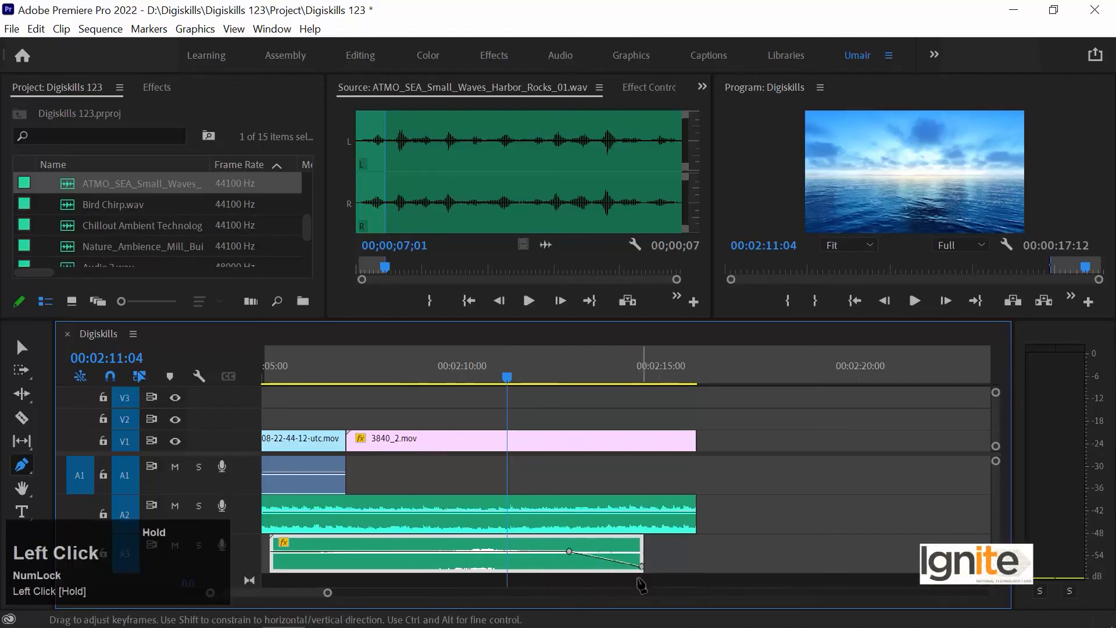
left_click(337, 551)
left_click_drag(316, 554, 271, 566)
- Adjust the sea waves clip's audio gain by -8 dB
key("minus")
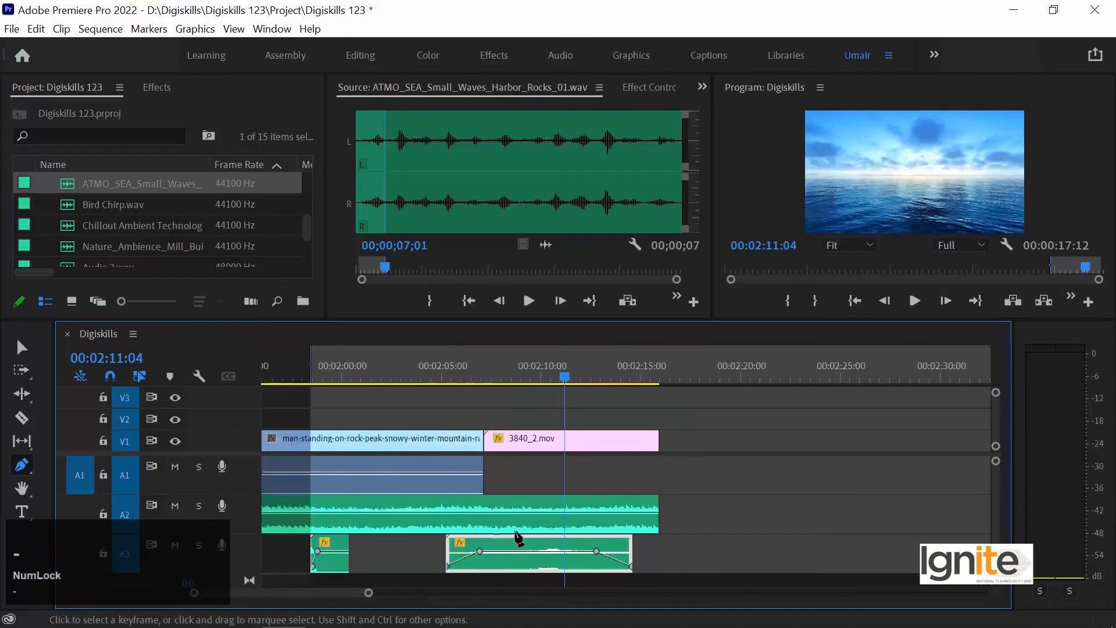
type("g-8")
key("Return")
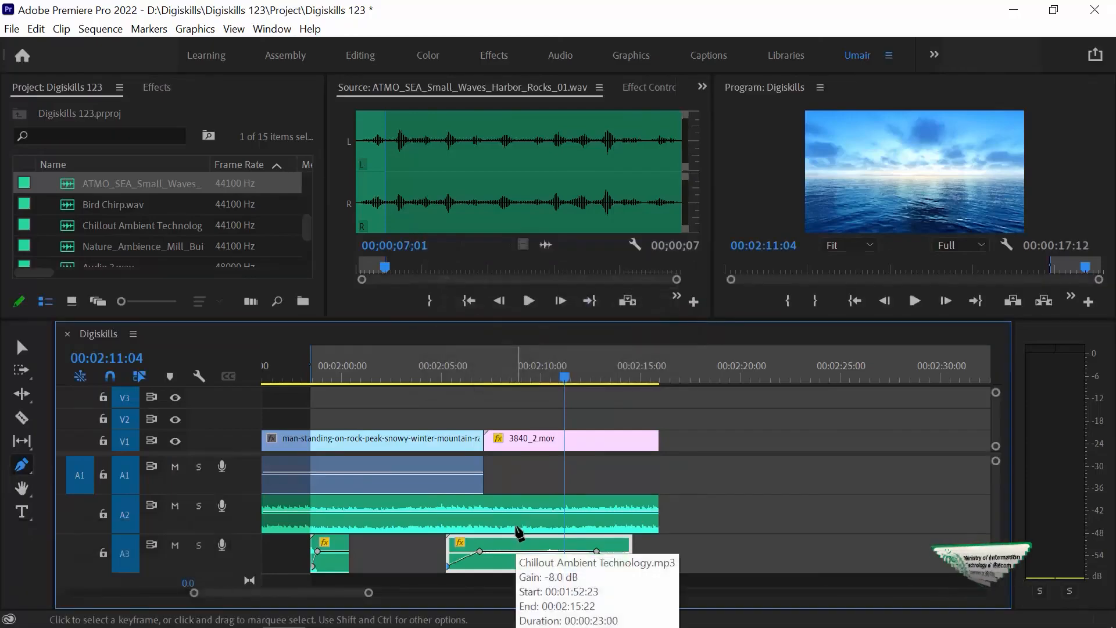
- Select all clips of this section to review them, deselect them and play the sequence from its start at 00:01:52:23
key("minus")
key("v")
left_click_drag(362, 427, 670, 557)
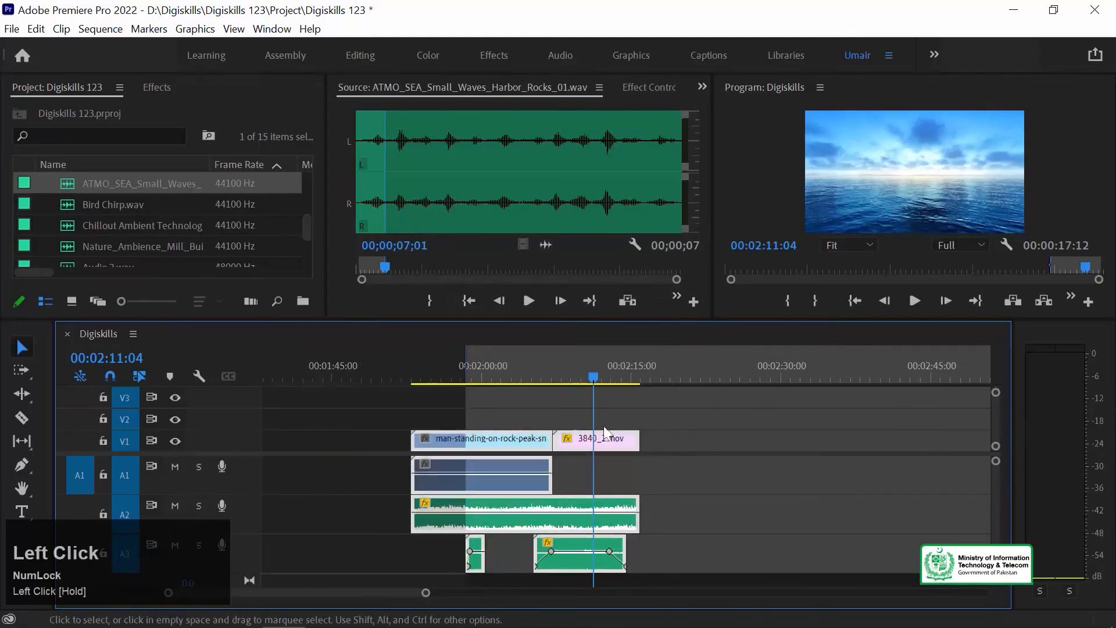
left_click(433, 375)
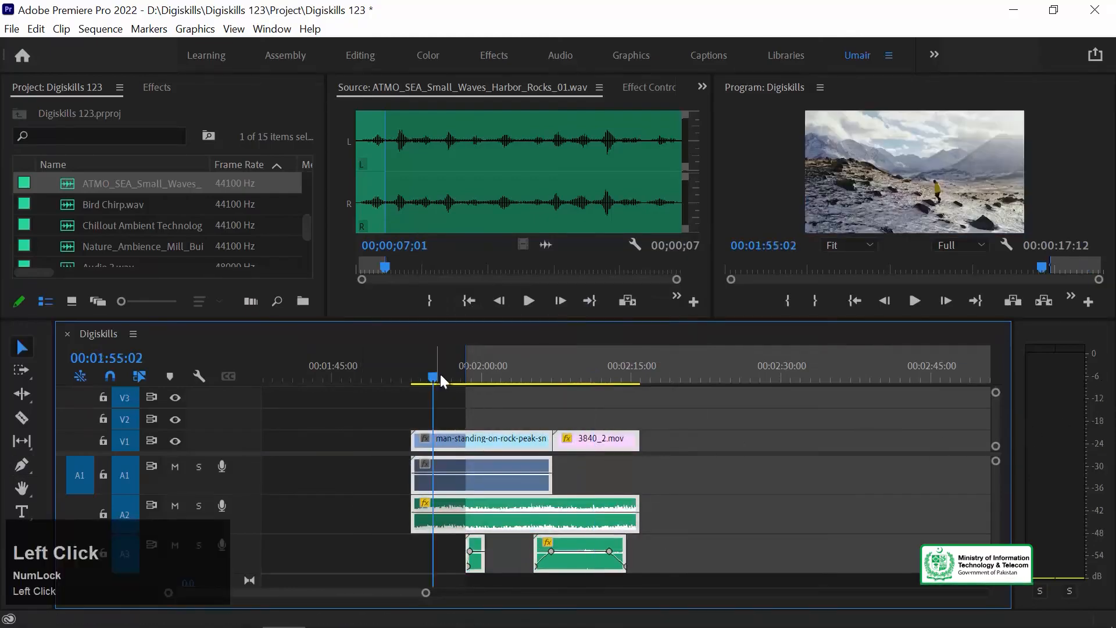
key("Up")
left_click(465, 397)
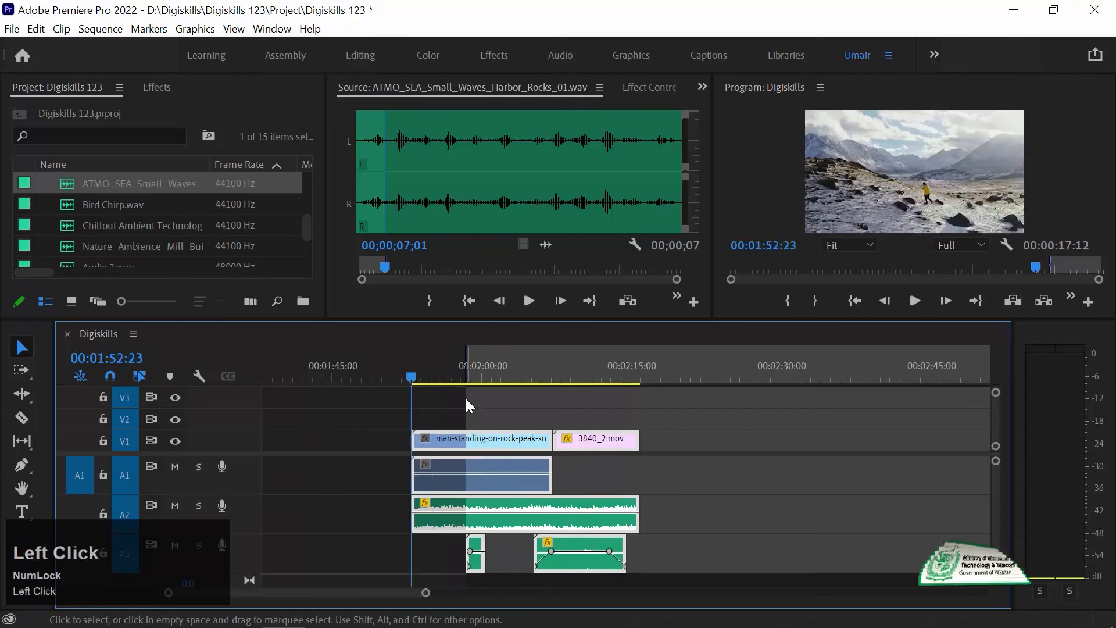
key("space")
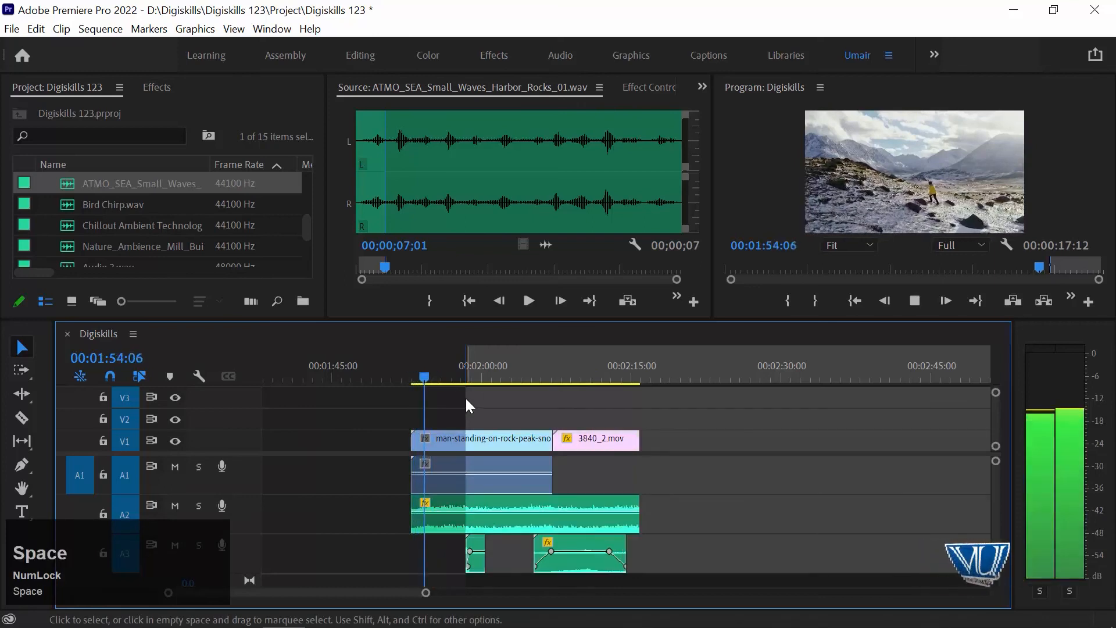
key("space")
- Keyframe a volume fade-in on the background music clip on A2, from its start to about 00:01:54:10
key("equal")
key("equal")
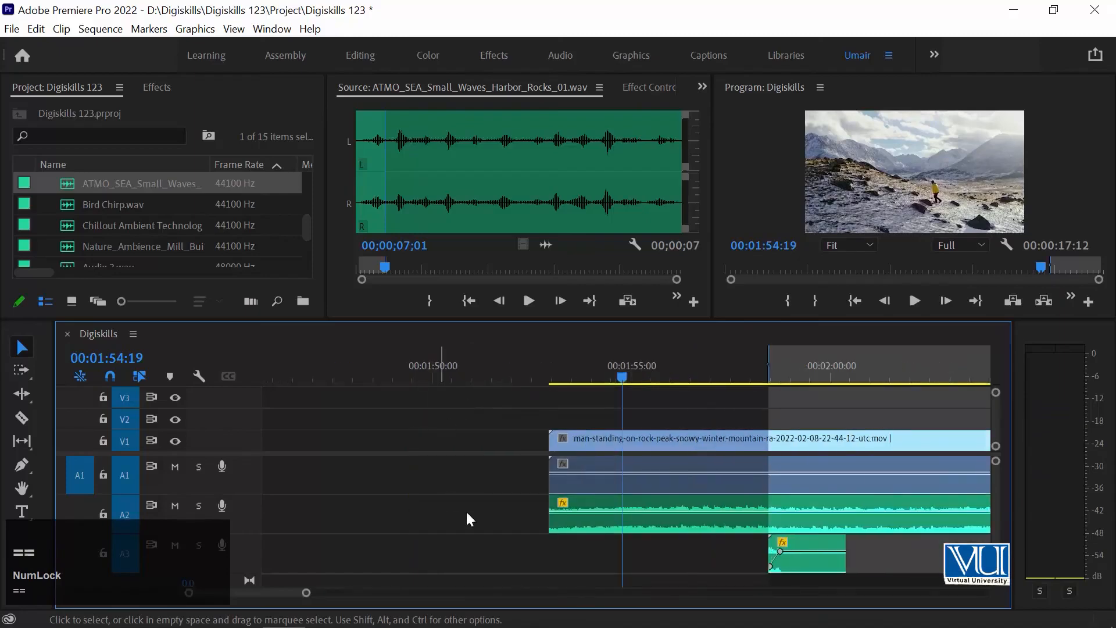
mouse_move(627, 515)
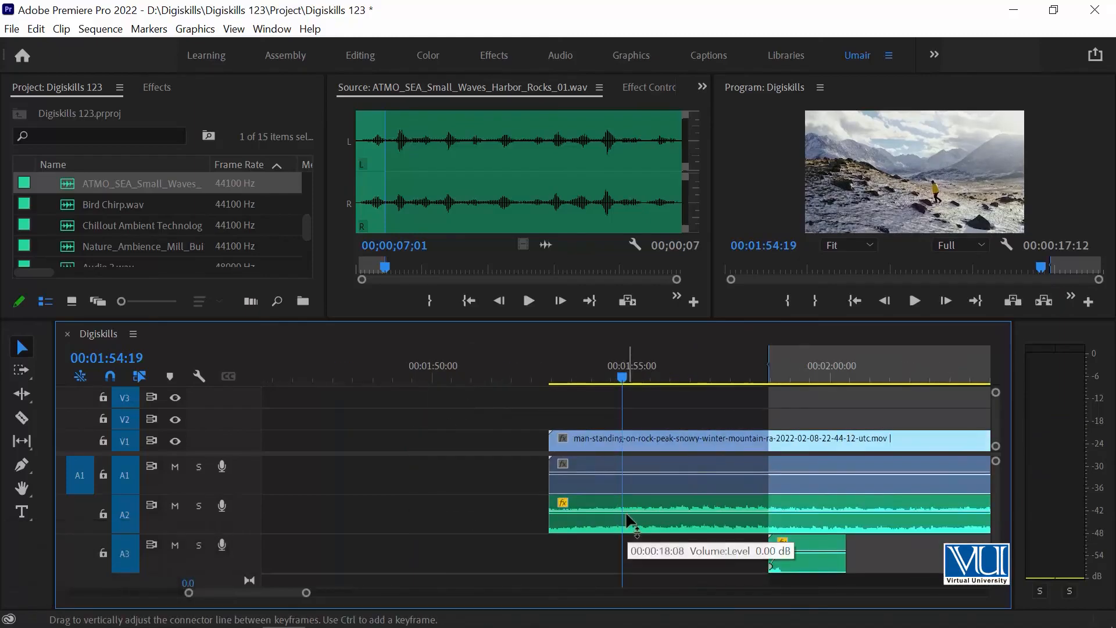
key("p")
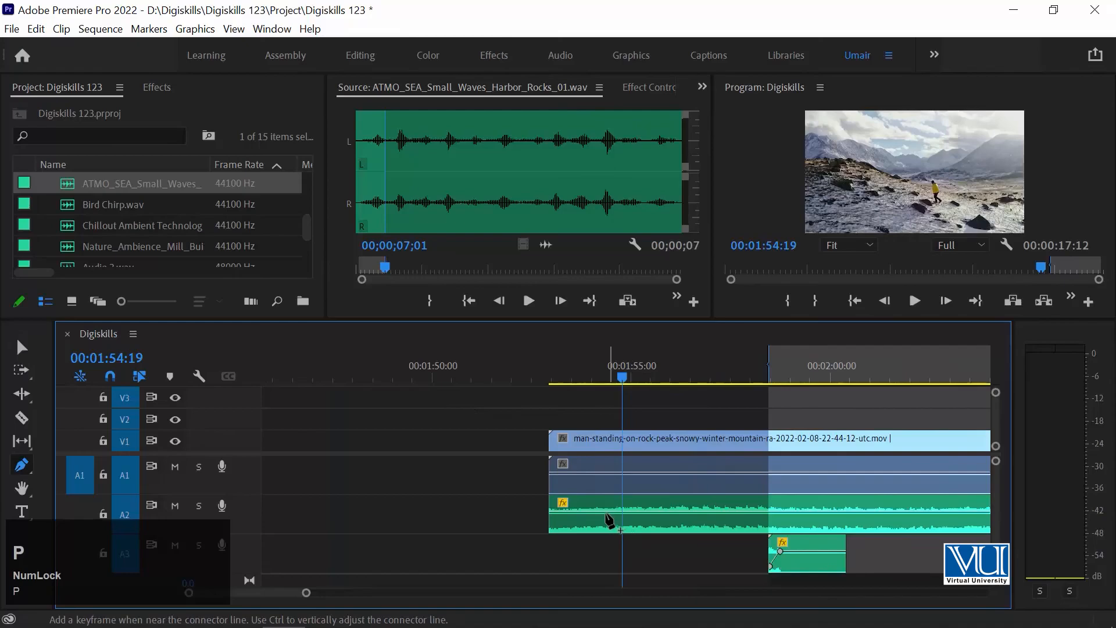
left_click(606, 512)
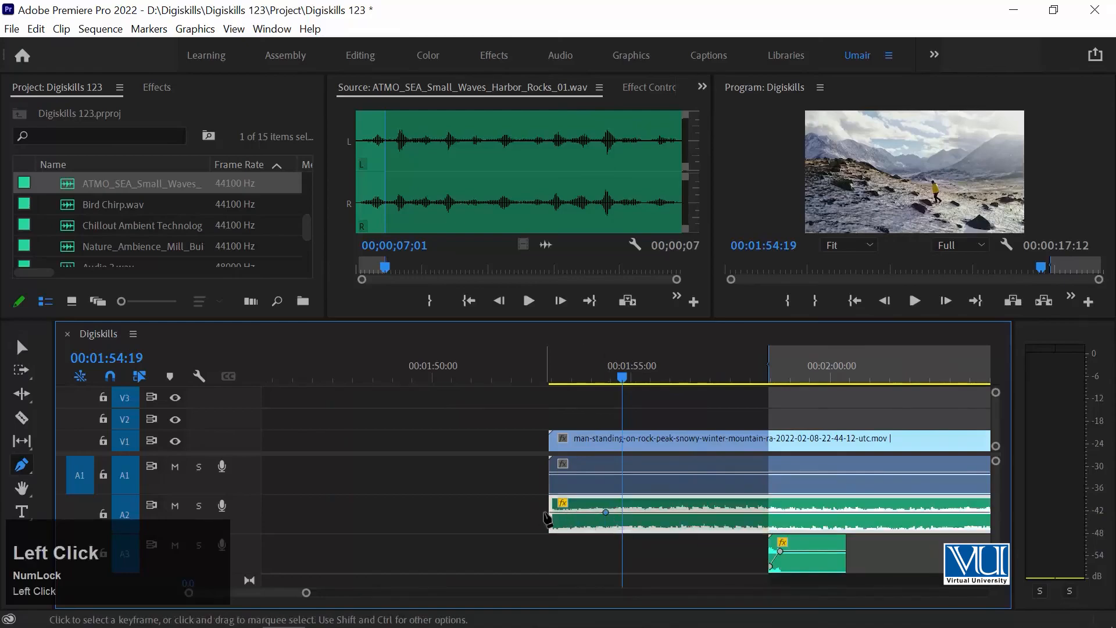
left_click_drag(547, 517, 554, 564)
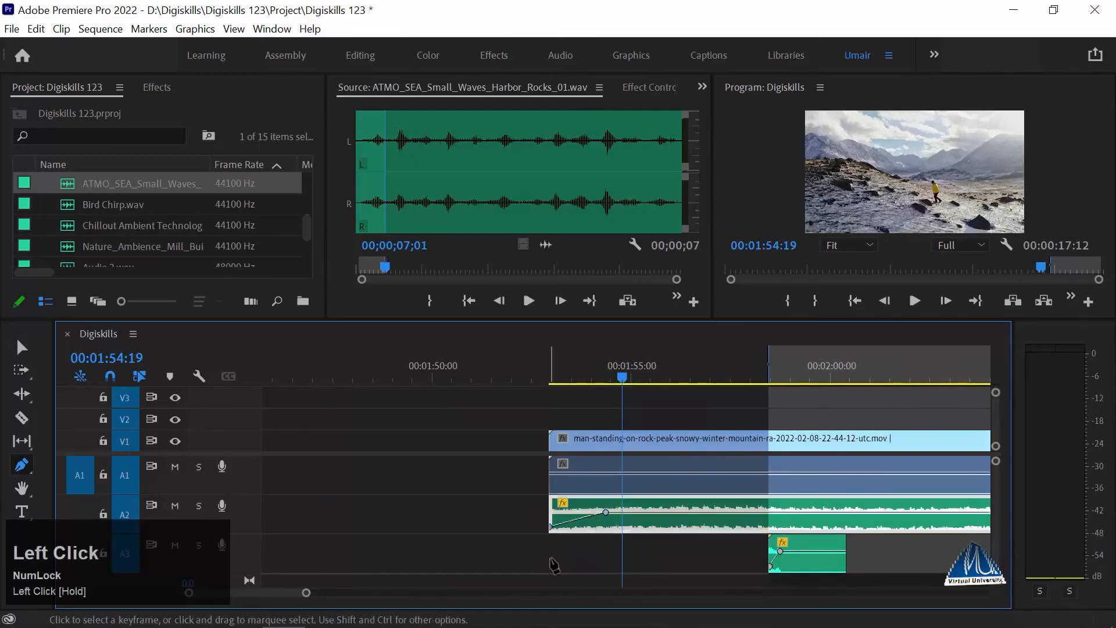
- Play the sequence from its start at 00:01:52:23 to the end to check the music fade-in and the full mix
key("Up")
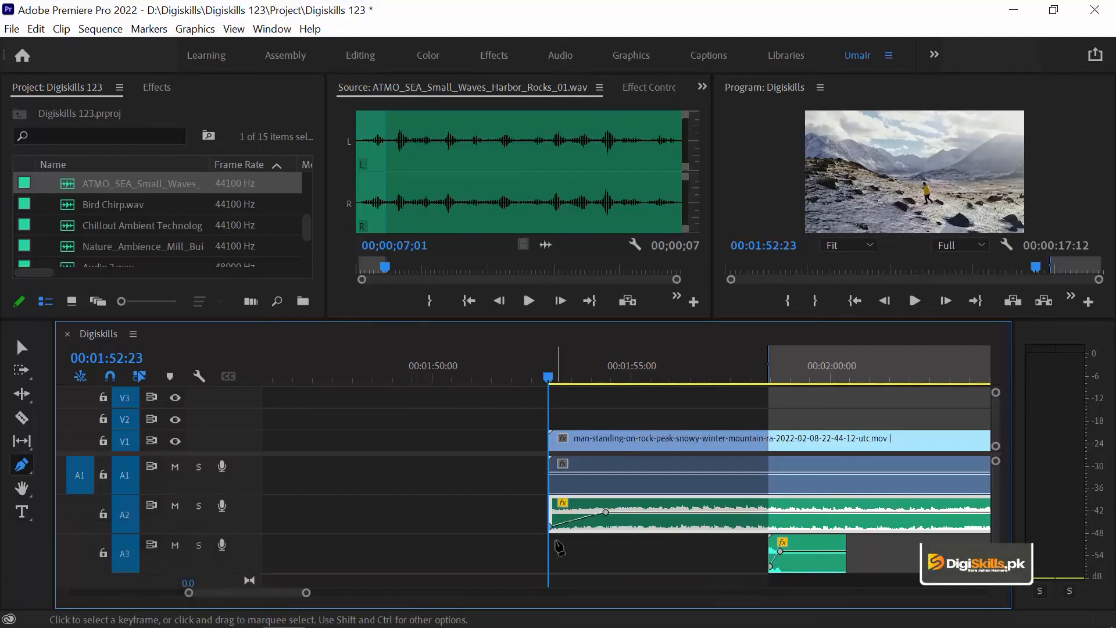
key("space")
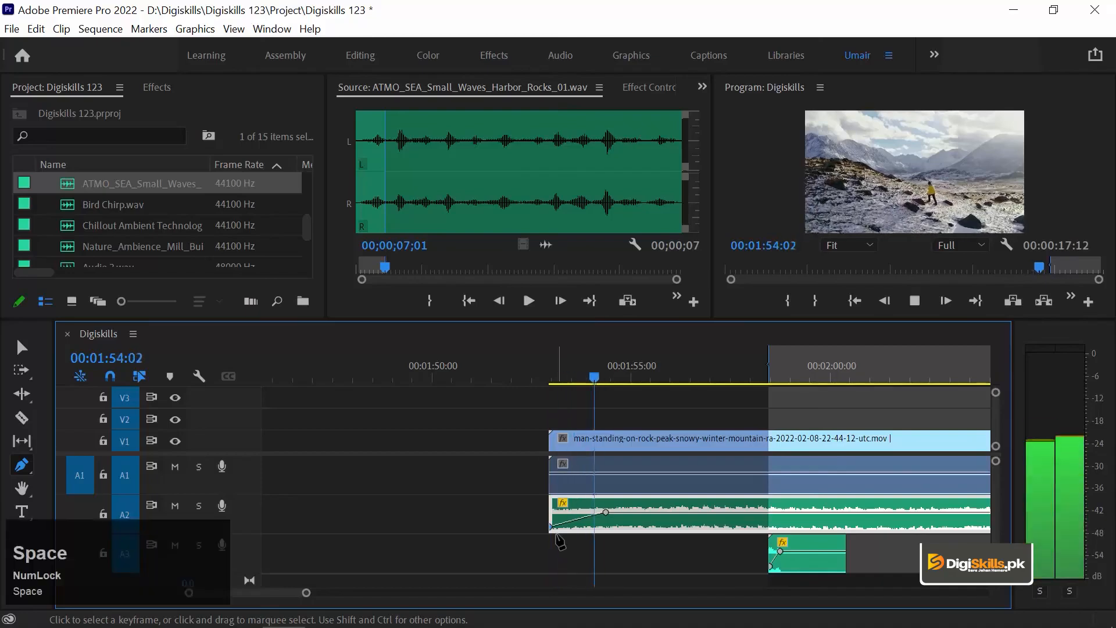
key("minus")
key("space")
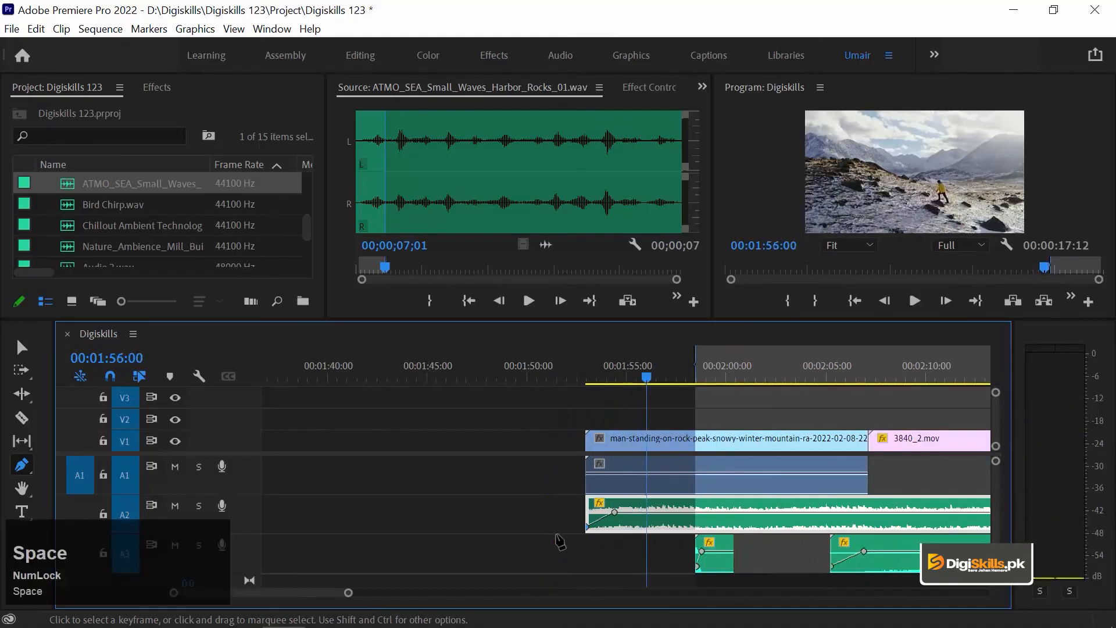
key("Up")
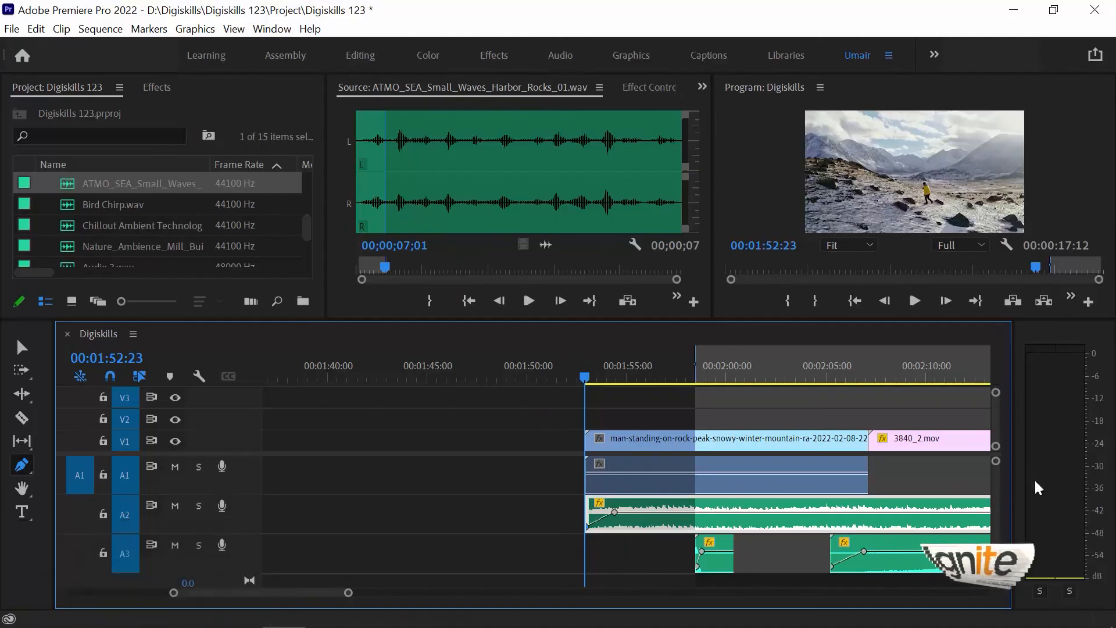
key("space")
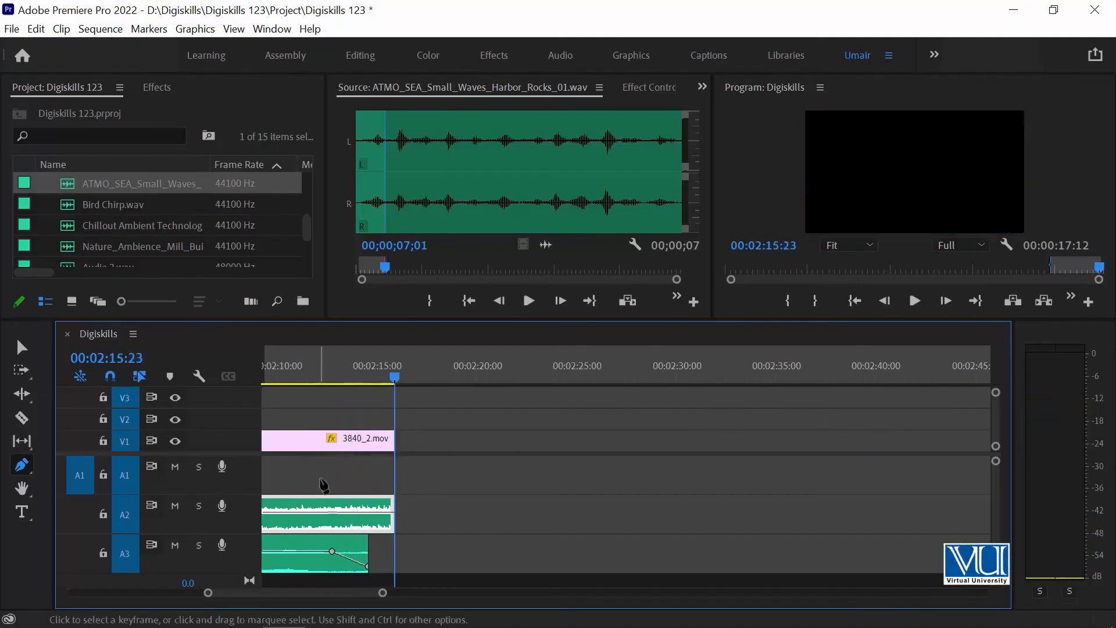
- Keyframe a volume fade-out on the background music clip on A2, from about 00:02:13:20 to its end
left_click(340, 519)
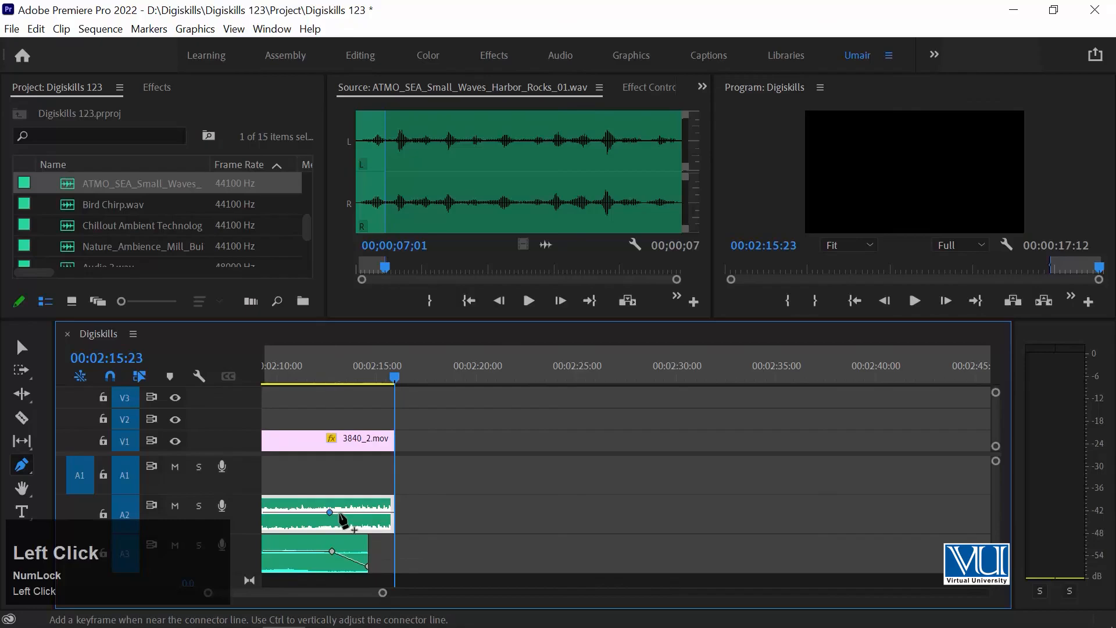
key("ctrl+z")
left_click(353, 512)
left_click_drag(394, 512, 364, 526)
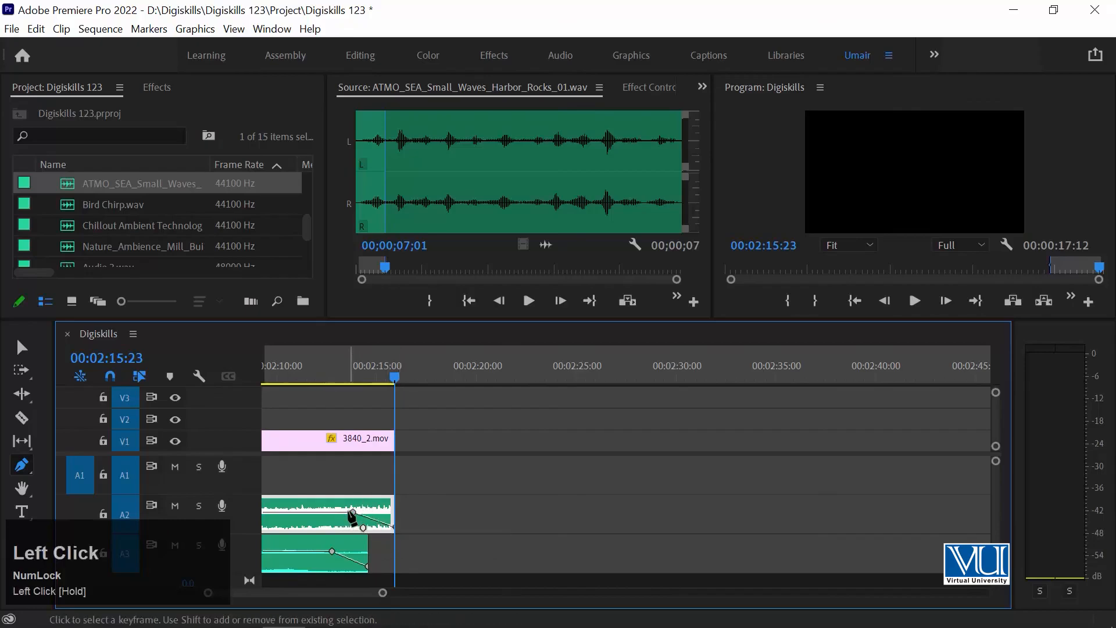
- Move the music fade-out's starting keyframe earlier to about 00:02:11:20 and play the ending from 00:02:08:12
left_click(348, 378)
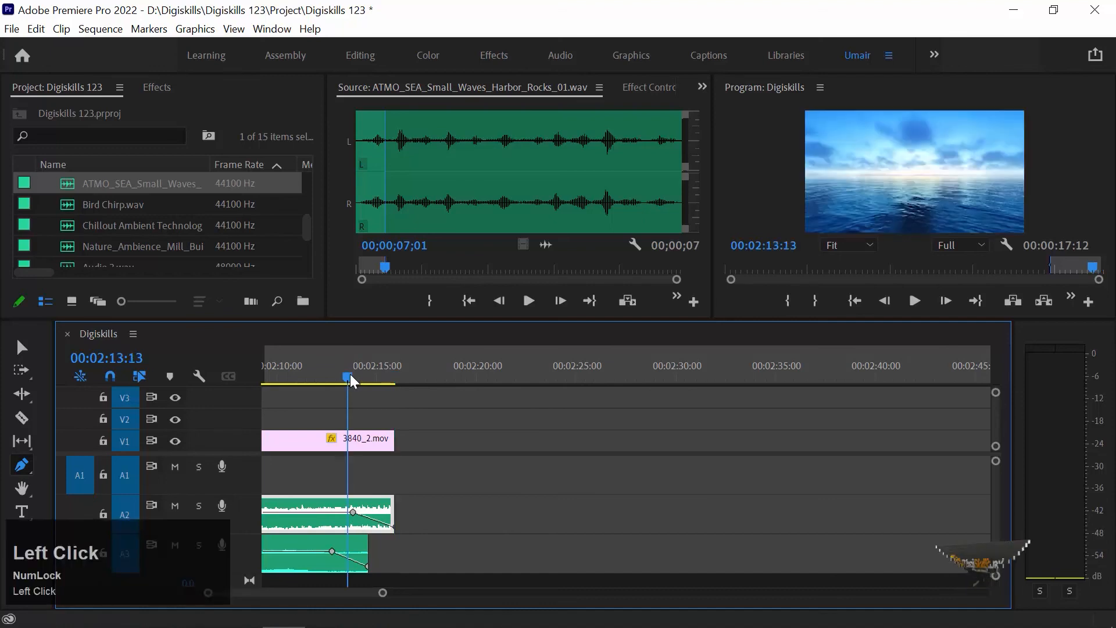
key("minus")
key("equal")
left_click_drag(628, 512, 586, 512)
left_click(523, 372)
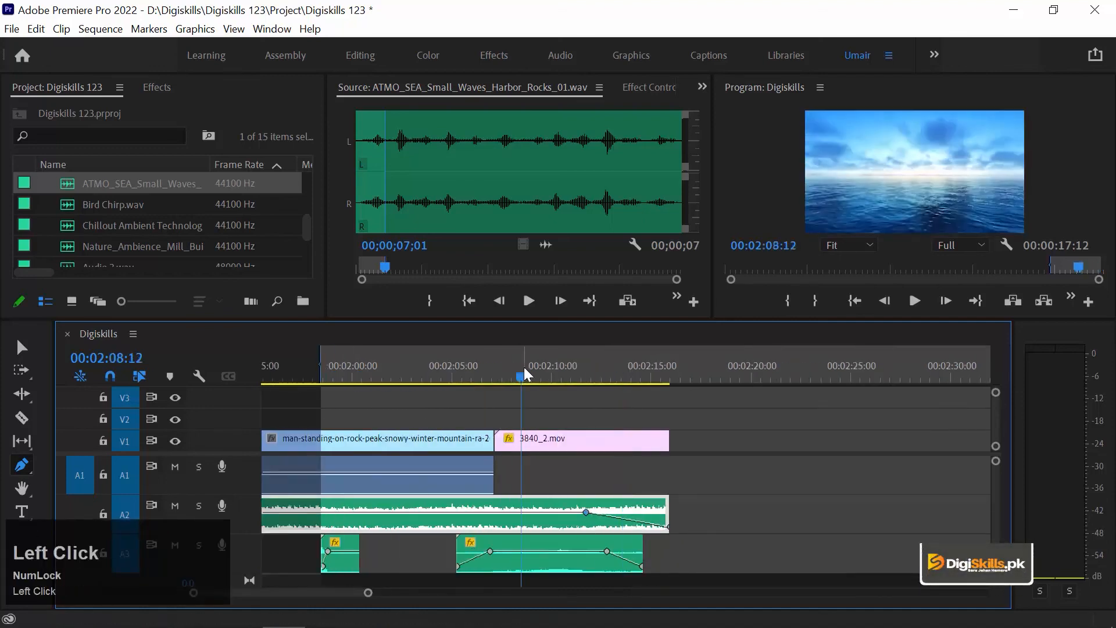
key("space")
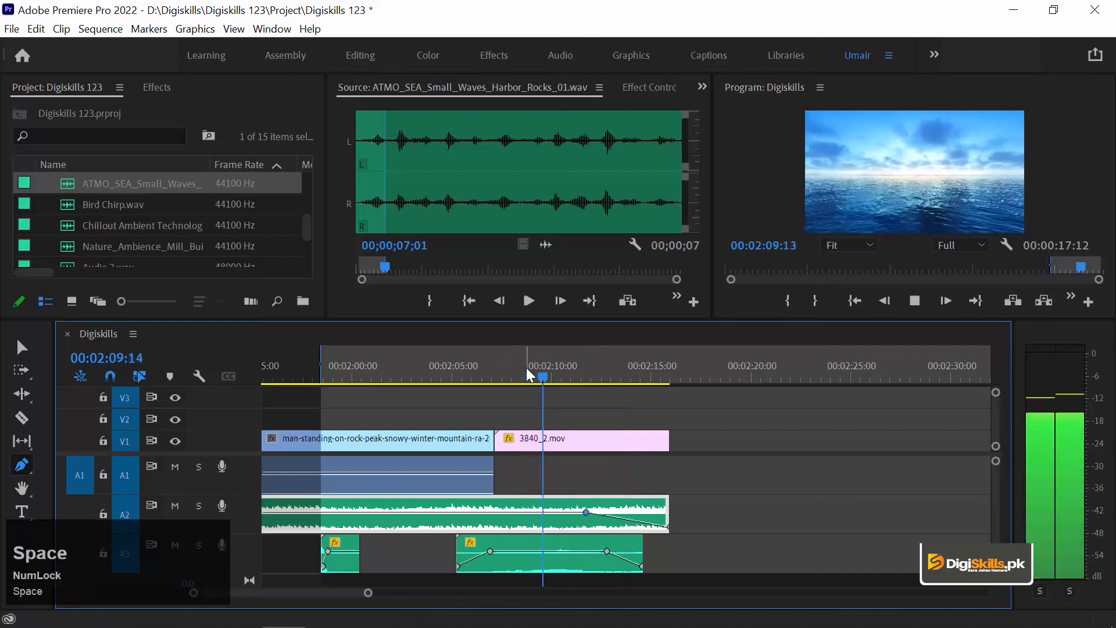